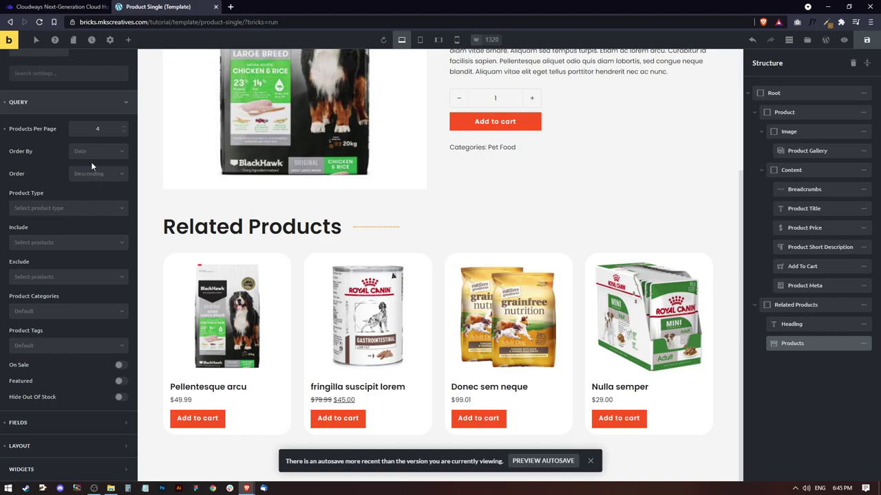
Examine the available Order By options in the related products query
left_click(98, 173)
left_click(94, 150)
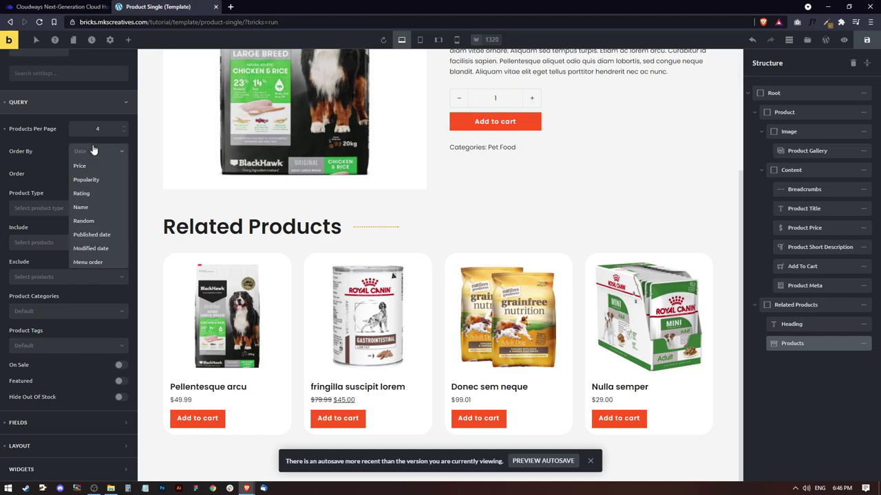
left_click(93, 151)
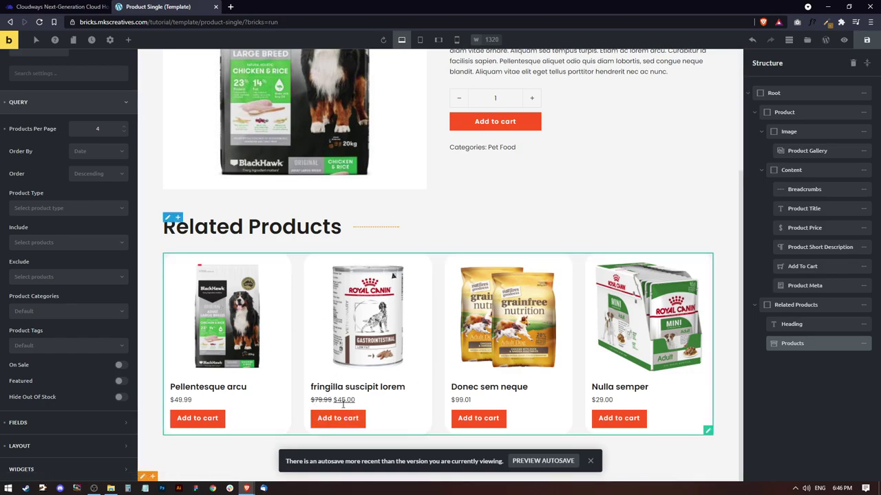
left_click(33, 103)
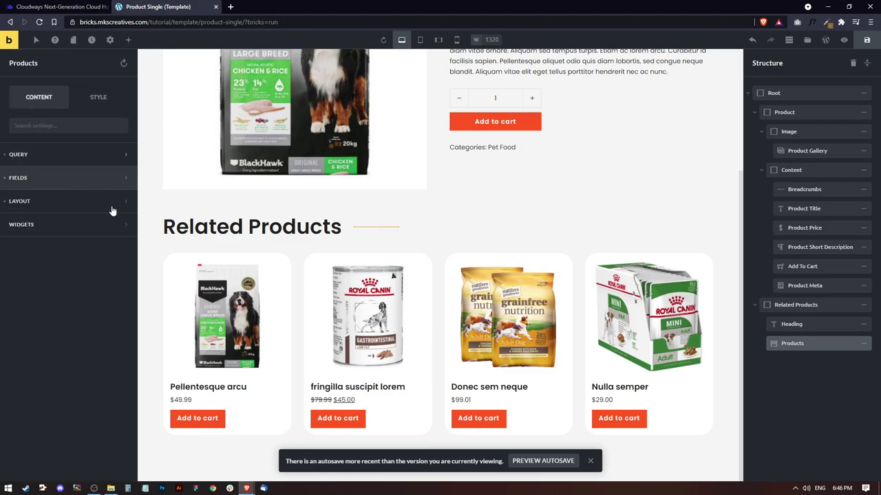
Save the Product Single template and review the product layout and related products
scroll(402, 320, "up", 3)
scroll(413, 303, "down", 3)
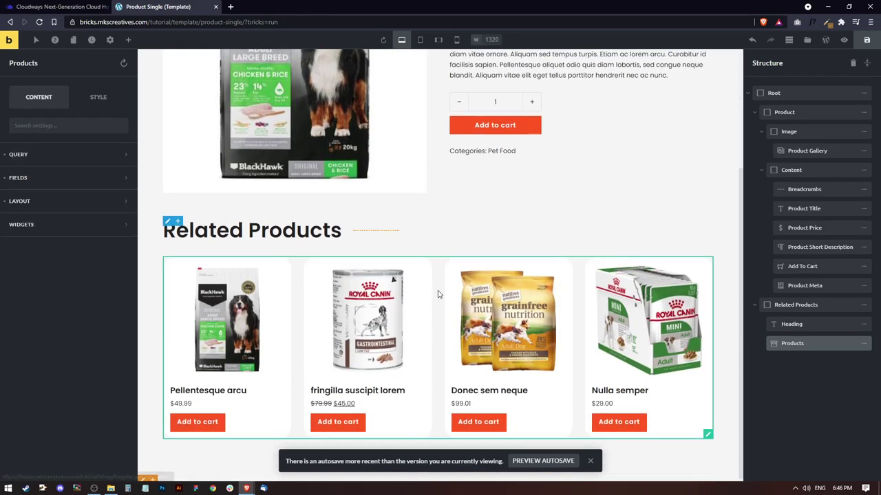
scroll(436, 295, "up", 3)
left_click(866, 40)
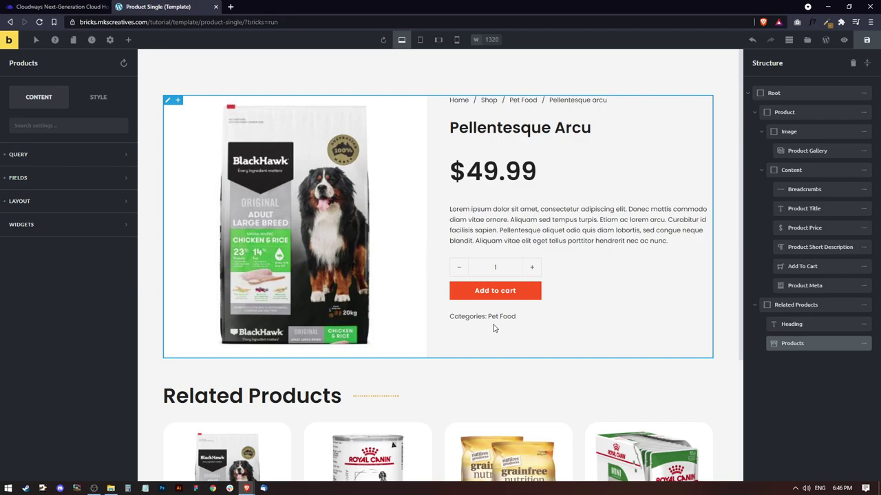
scroll(313, 364, "down", 3)
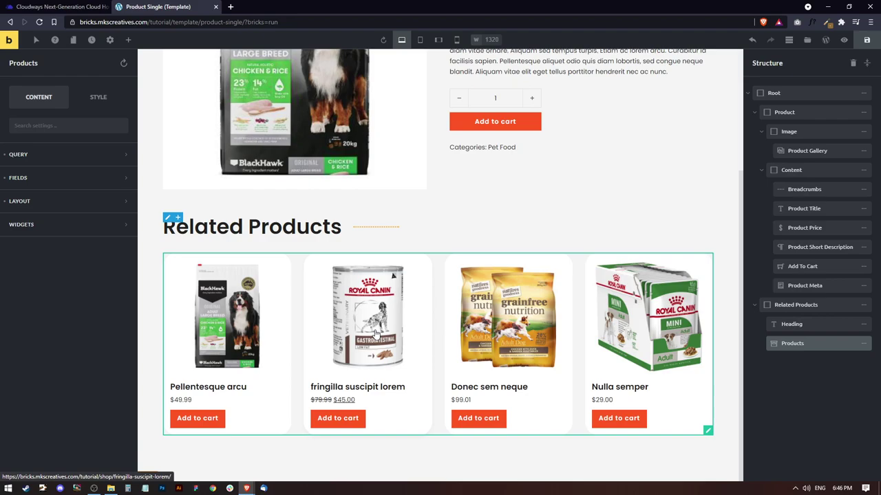
scroll(610, 202, "up", 3)
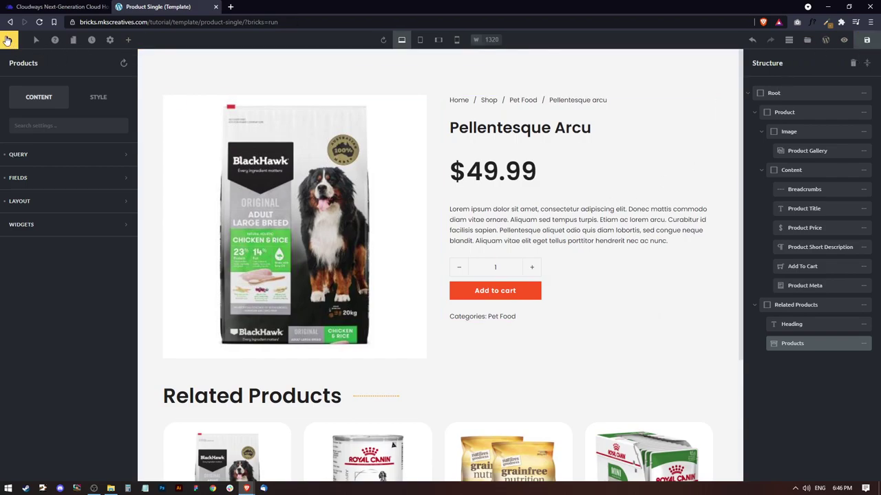
Leave the builder and open the list of all pages in the site's WordPress dashboard
left_click(7, 40)
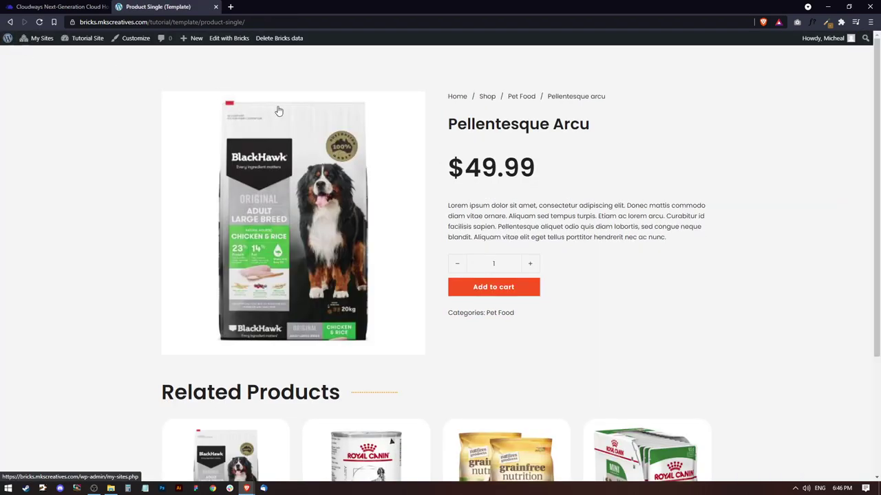
mouse_move(80, 38)
left_click(71, 59)
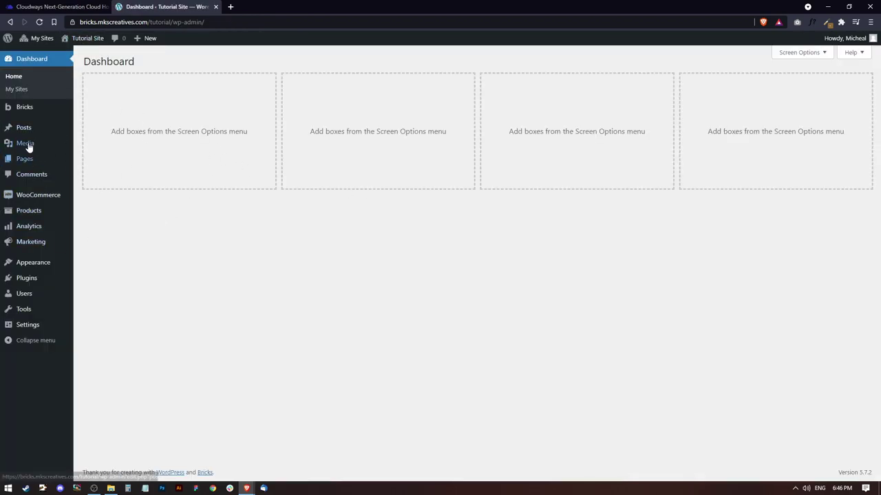
mouse_move(34, 112)
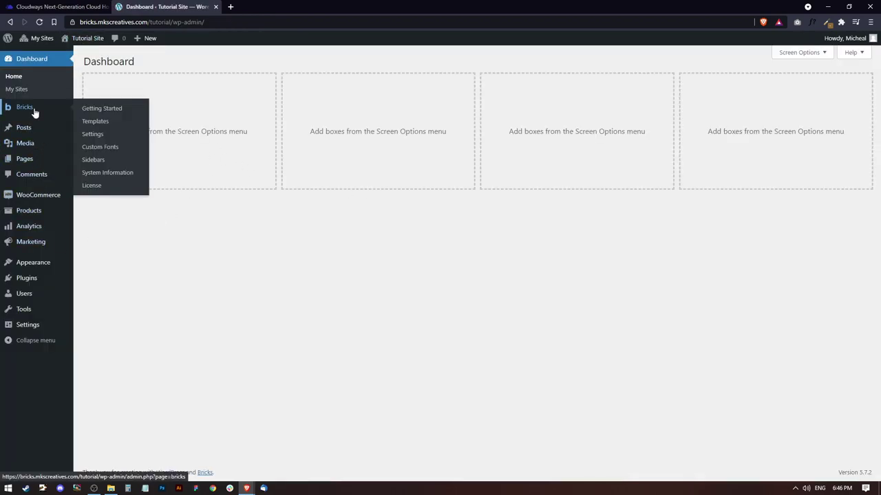
mouse_move(32, 165)
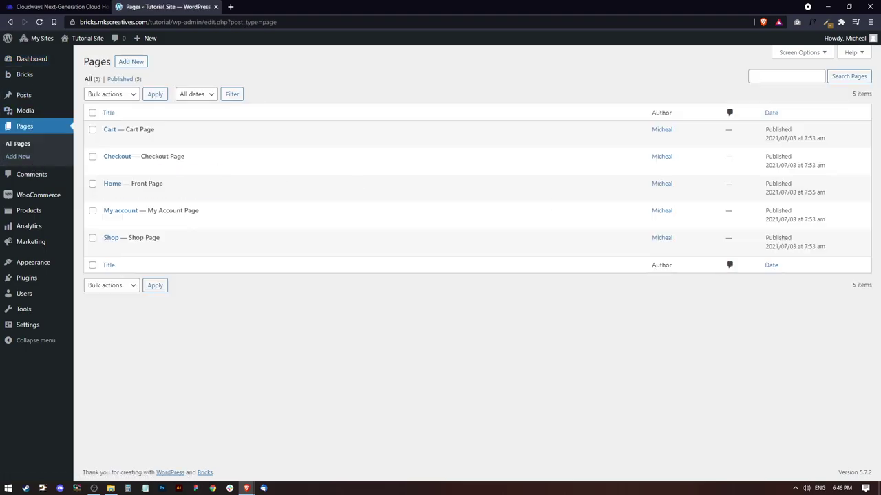
Open the Cart page for editing in a new tab and copy its [woocommerce_cart] shortcode
mouse_move(100, 157)
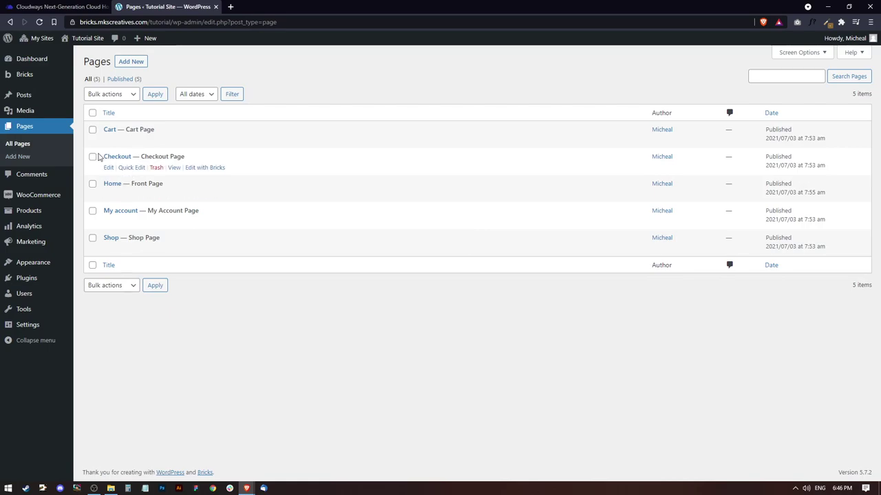
mouse_move(112, 132)
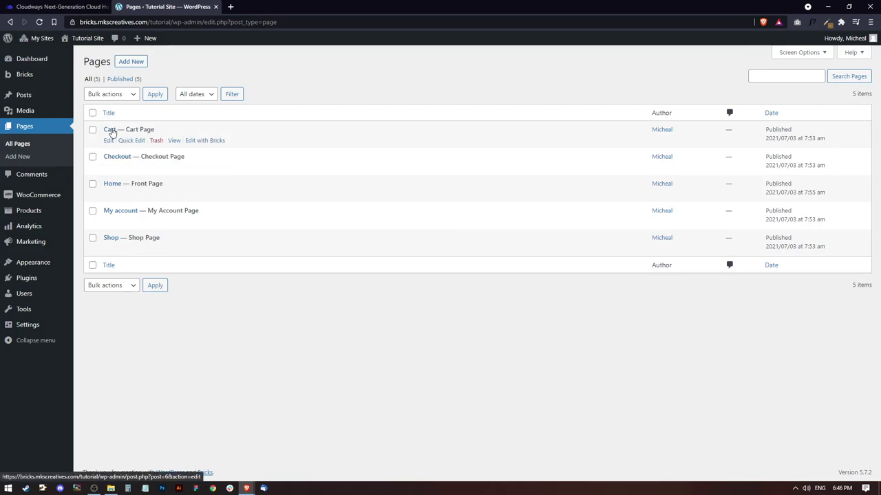
mouse_move(108, 215)
right_click(111, 143)
left_click(200, 147)
left_click(272, 6)
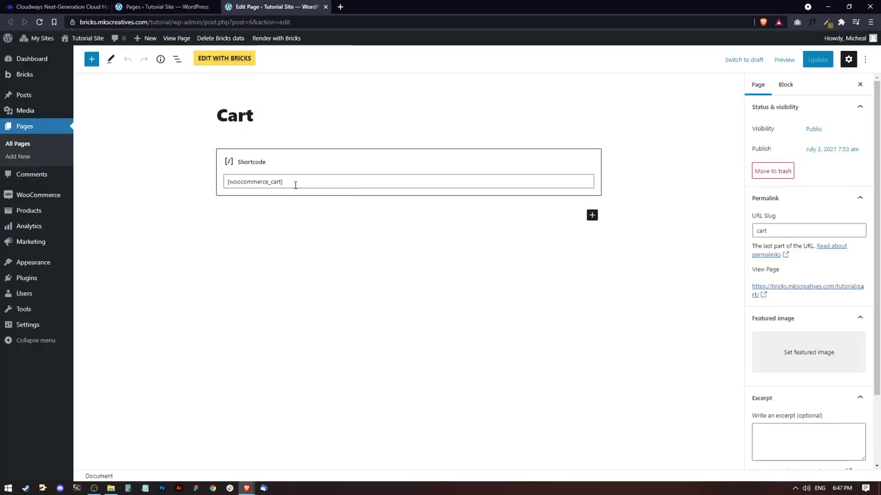
left_click(295, 183)
left_click_drag(298, 182, 222, 182)
key("ctrl+c")
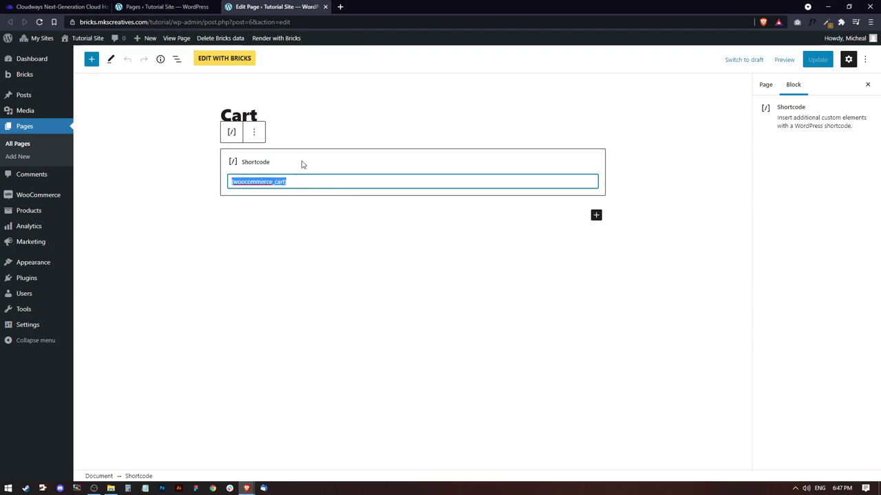
Edit the Cart page with Bricks and insert a container holding one full-width inner container
left_click(233, 60)
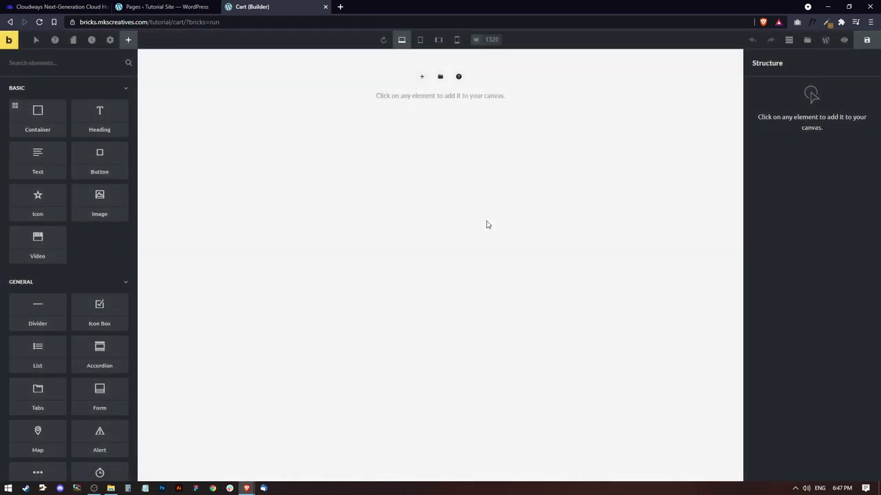
left_click(422, 78)
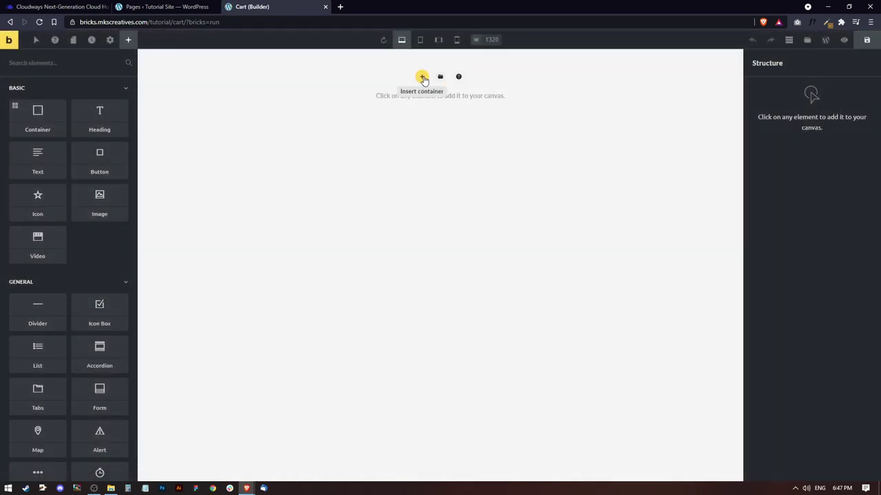
left_click(152, 84)
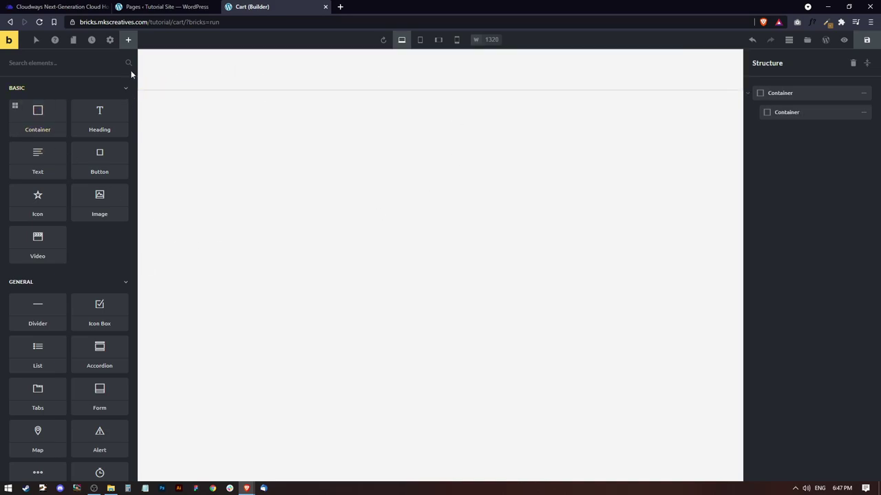
Add a Shortcode element containing [woocommerce_cart] and nest it inside the inner container
left_click(43, 64)
type("code")
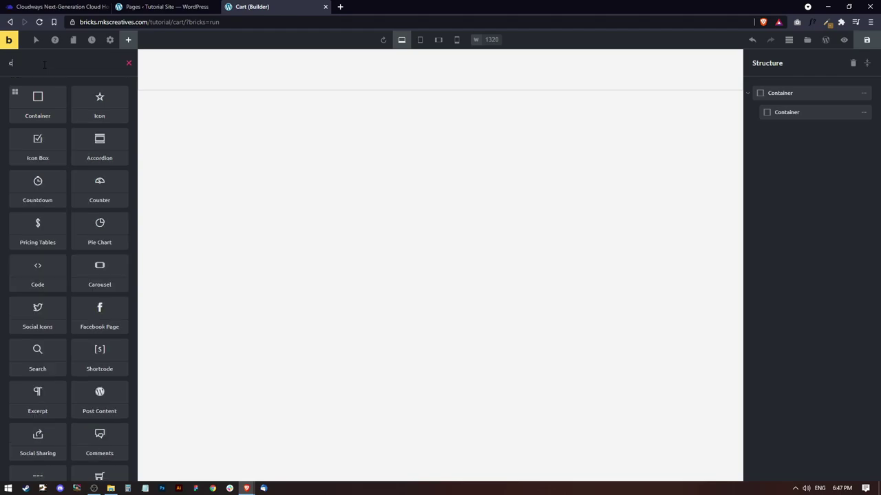
left_click(113, 114)
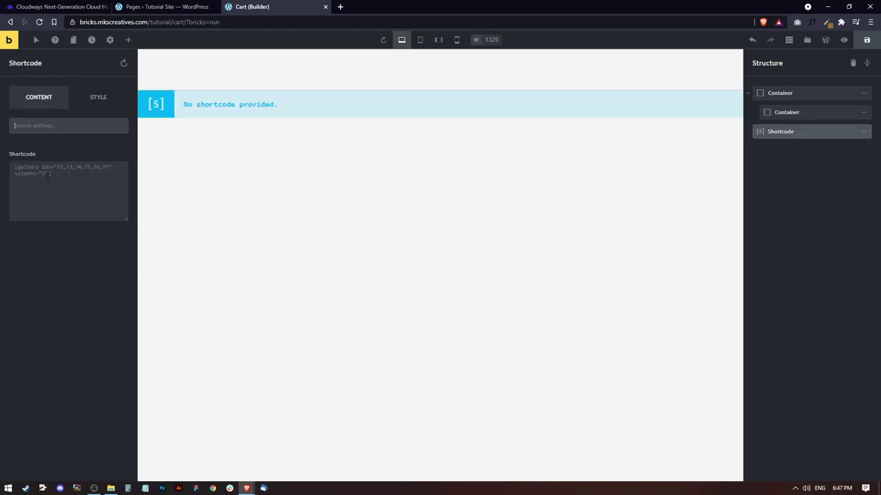
left_click(42, 179)
key("ctrl+v")
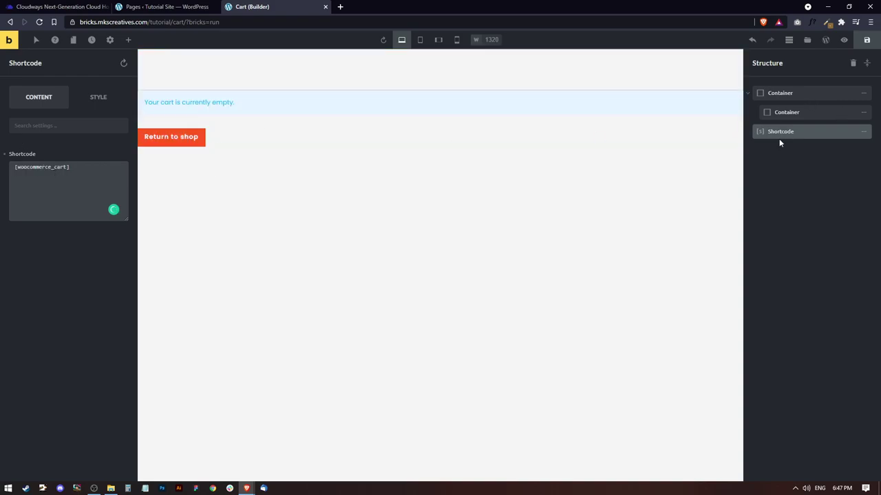
mouse_move(779, 143)
left_mouse_down()
mouse_move(775, 116)
mouse_move(779, 129)
left_mouse_up()
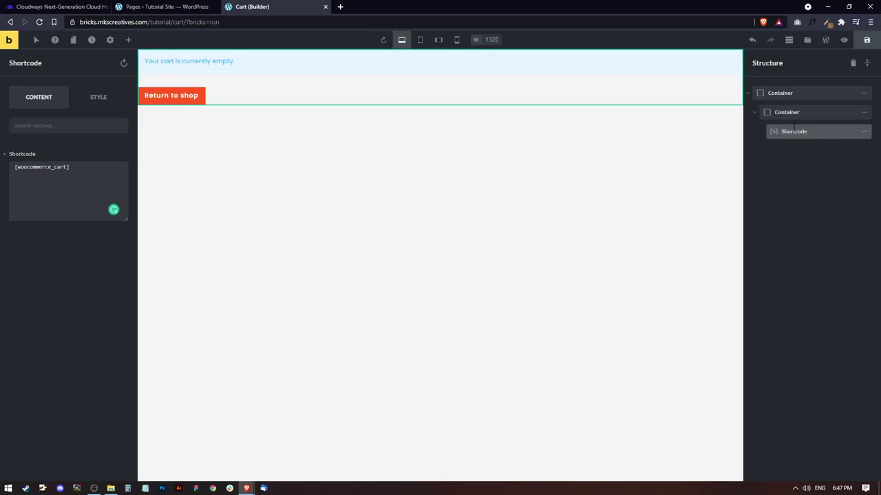
Rename the outer container as Root
left_click(780, 93)
right_click(778, 93)
double_click(776, 92)
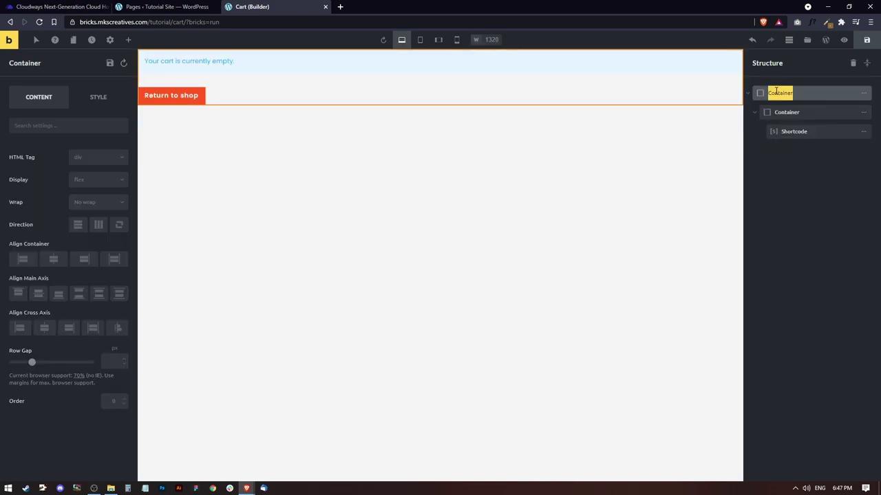
type("Root")
Add a heading with the text Cart to the inner container, placed above the shortcode
left_click(791, 112)
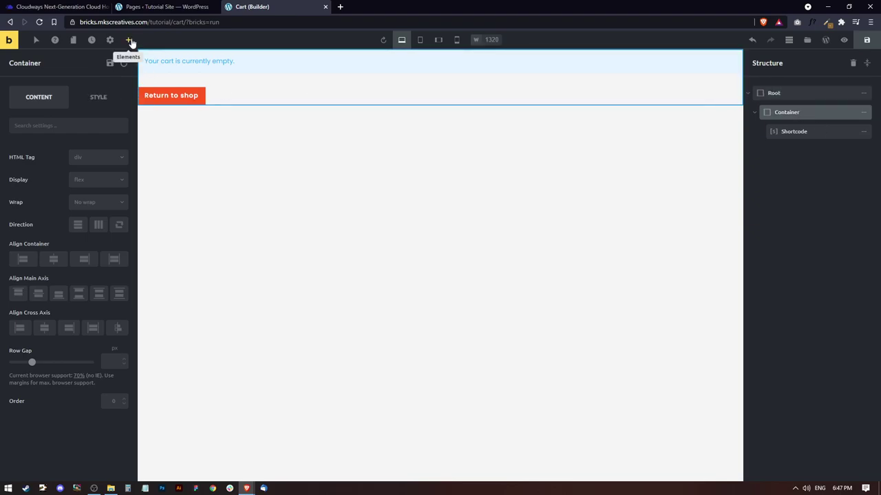
left_click(129, 41)
left_click(104, 116)
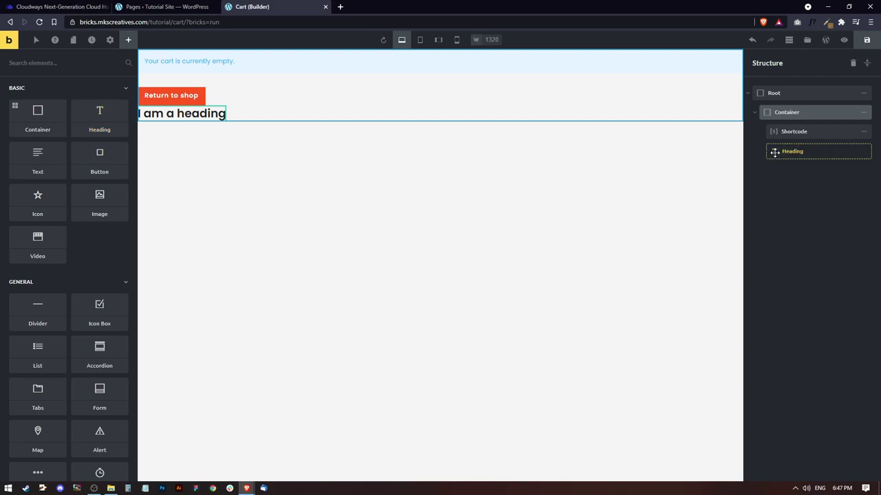
left_click_drag(775, 153, 791, 130)
left_click(791, 132)
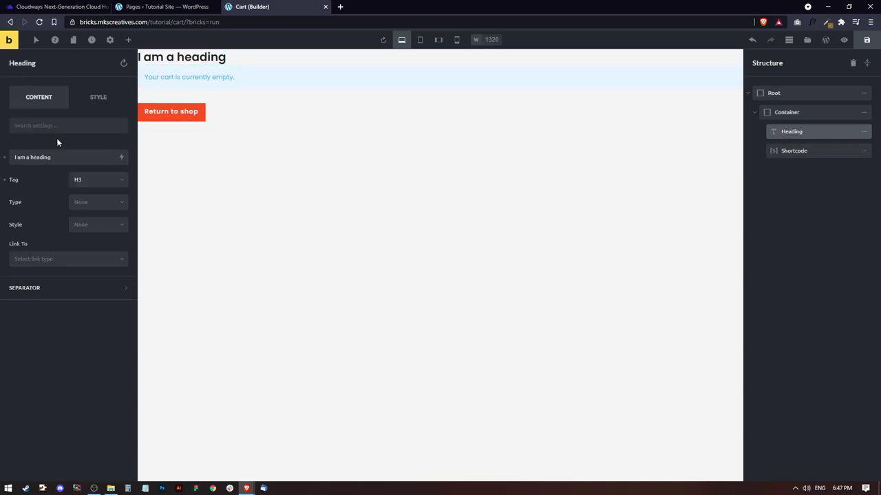
left_click_drag(58, 158, 2, 157)
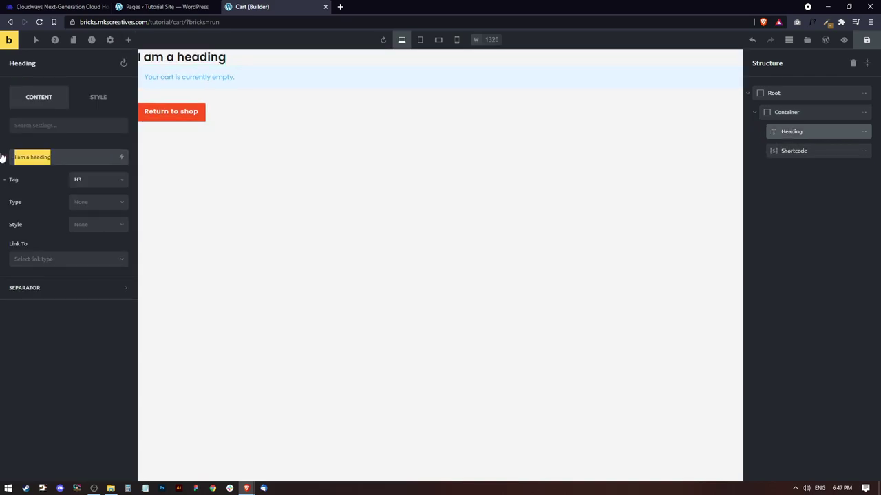
type("Cart")
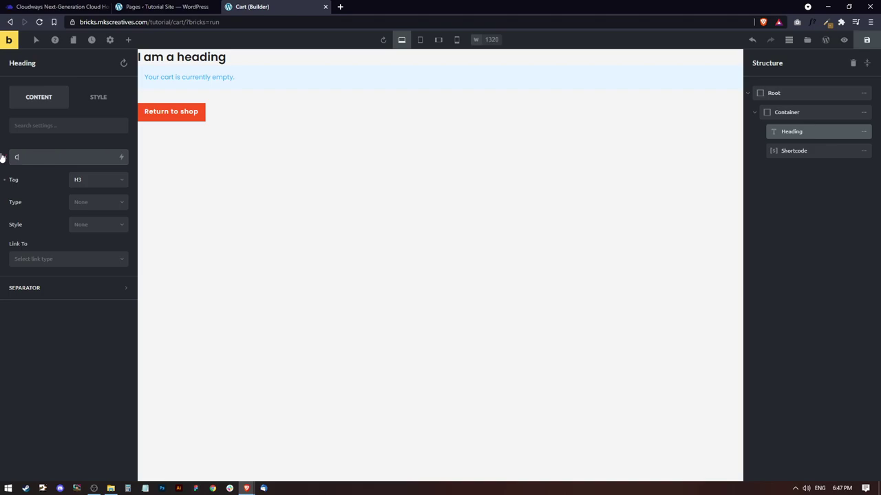
Give the Cart heading a Right separator with width 100 px, height 2 px and spacing 25 px
left_click(32, 287)
left_click(83, 315)
left_click(80, 328)
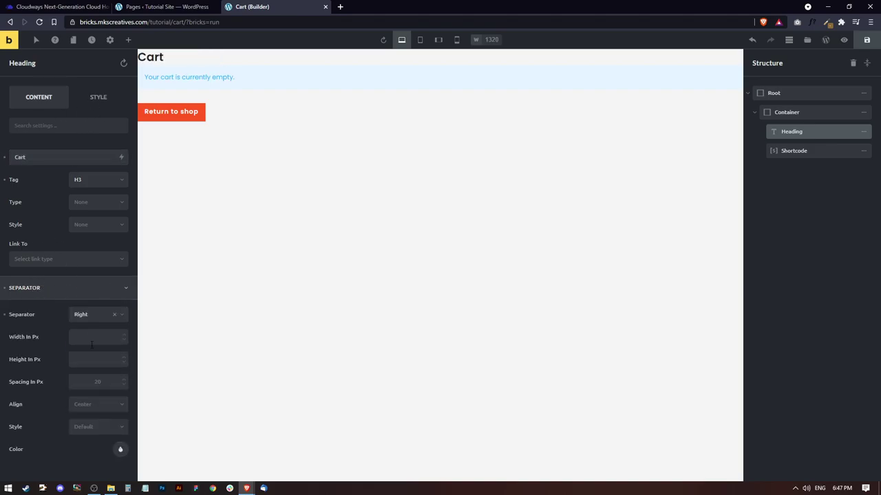
left_click(96, 337)
type("100")
key("Tab")
type("2")
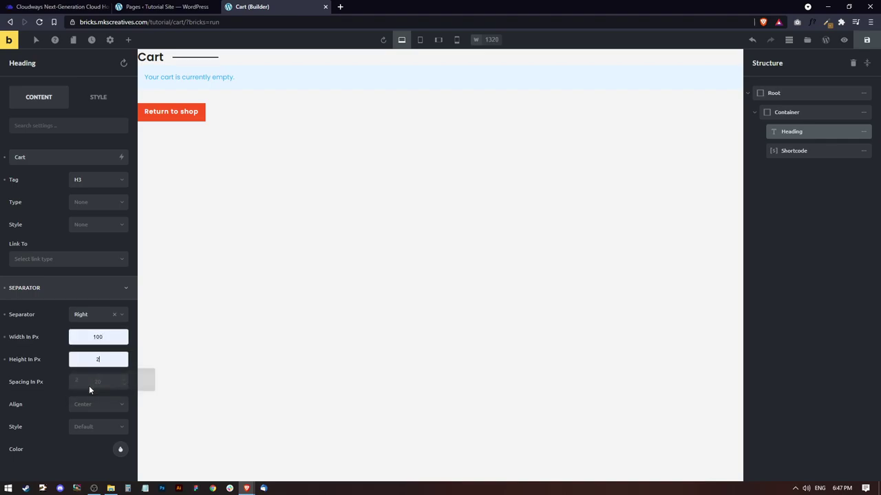
key("Tab")
type("25")
Set the heading separator's style to Dotted and its color to orange #ff9800
left_click(90, 426)
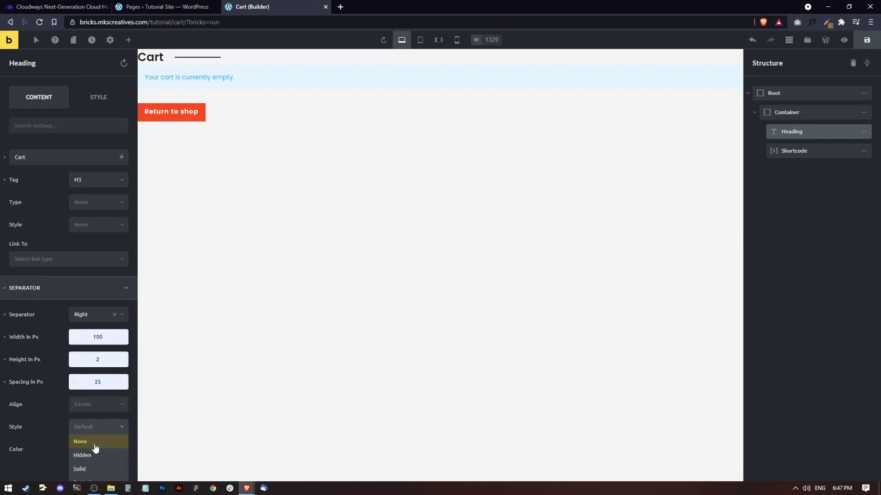
left_click(90, 455)
left_click(120, 449)
scroll(106, 450, "down", 3)
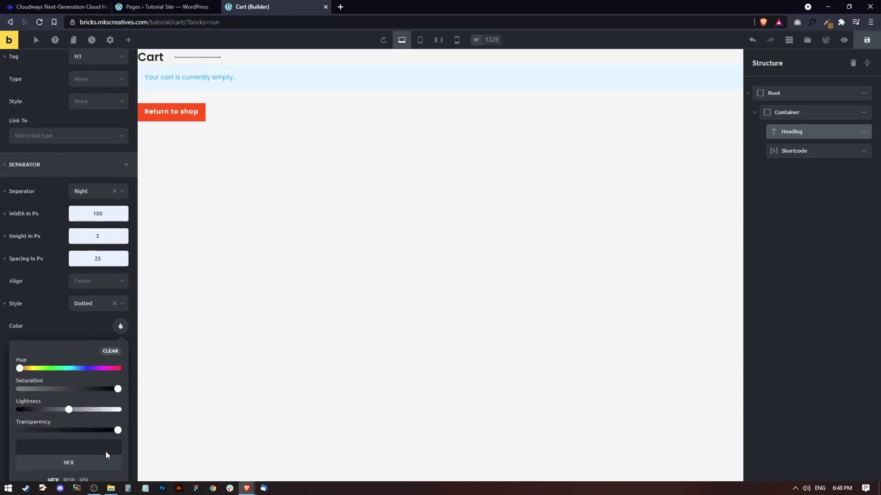
left_click(35, 476)
left_click(22, 475)
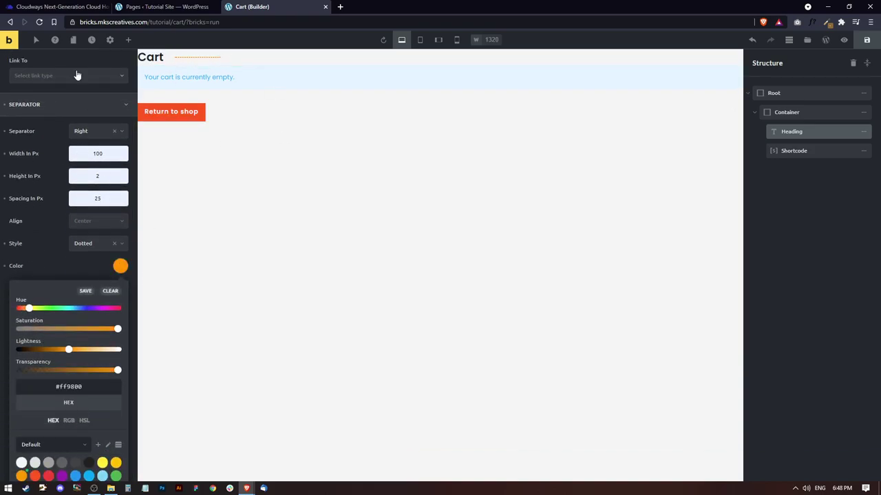
Set the Cart heading's font size to 45 px
scroll(78, 89, "up", 3)
left_click(98, 97)
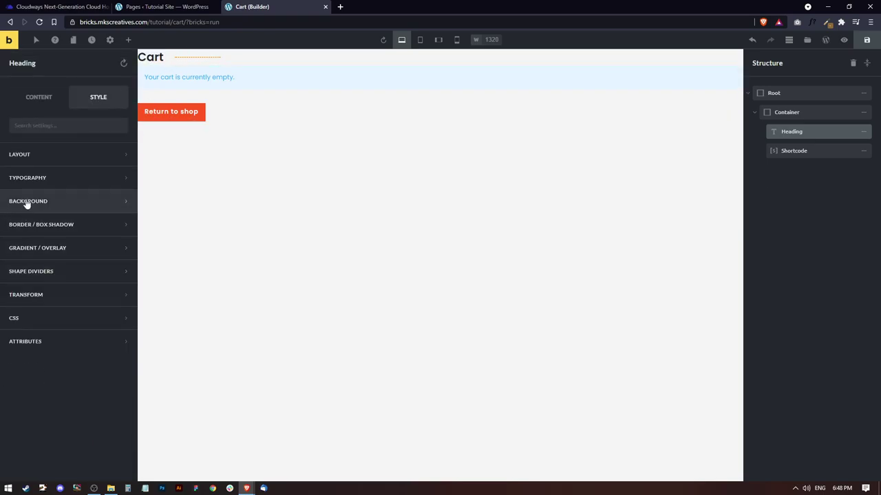
left_click(60, 179)
left_click(114, 238)
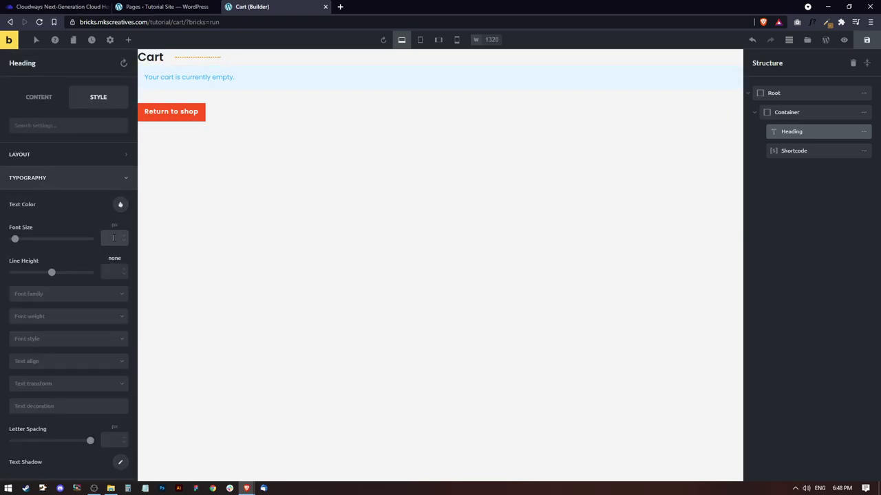
type("45")
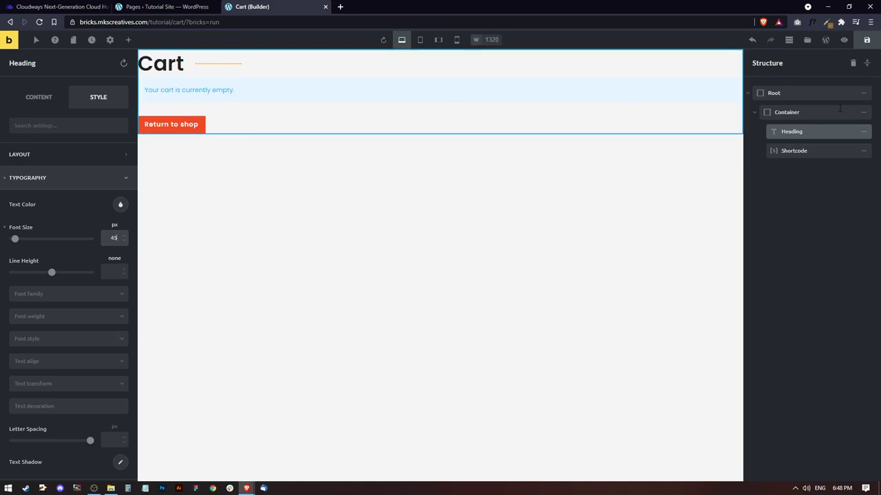
Set the inner container's width to 1200 px and align the container to the center
left_click(801, 111)
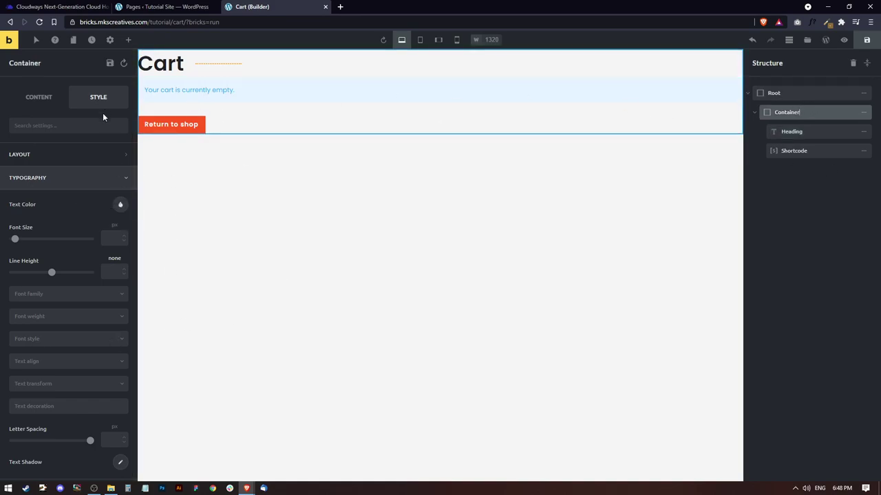
left_click(61, 159)
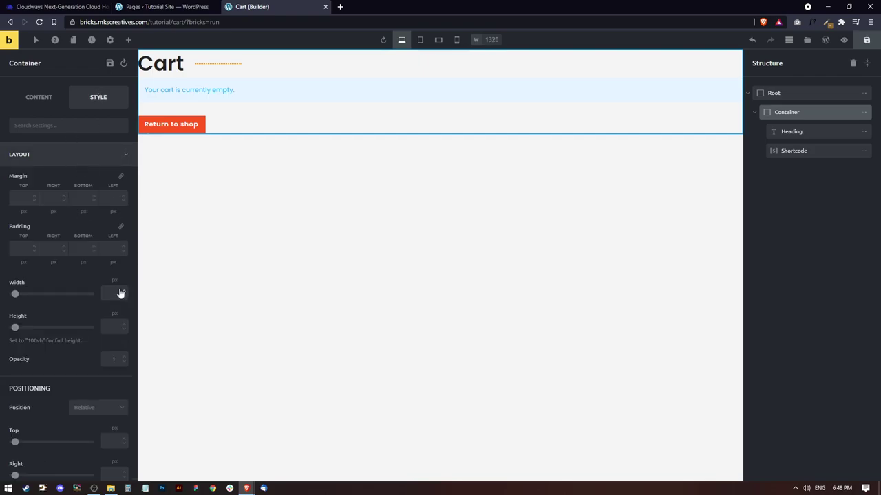
left_click(114, 293)
type("1200")
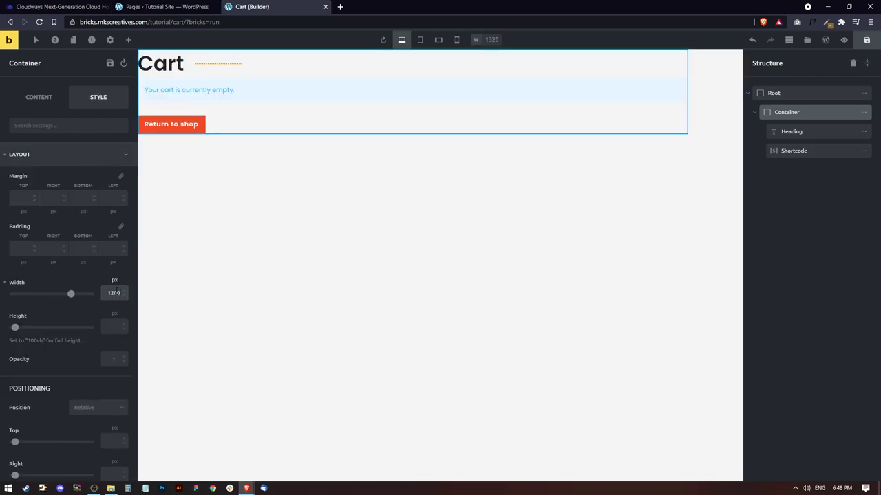
left_click(41, 108)
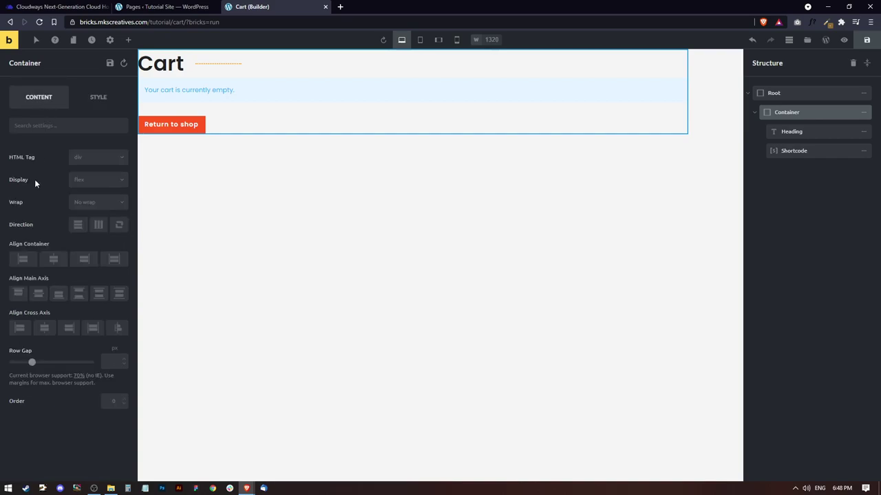
left_click(53, 259)
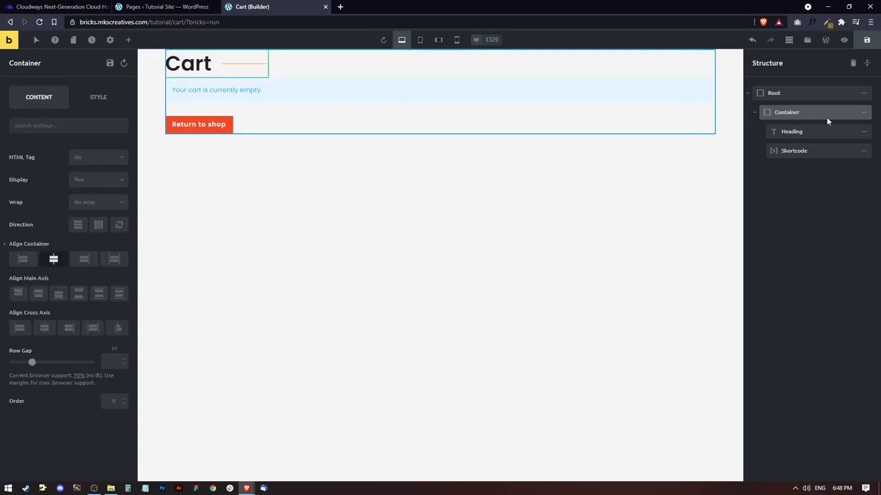
Give the Root container padding of 100 px at top and bottom and 25 px at right and left
left_click(799, 92)
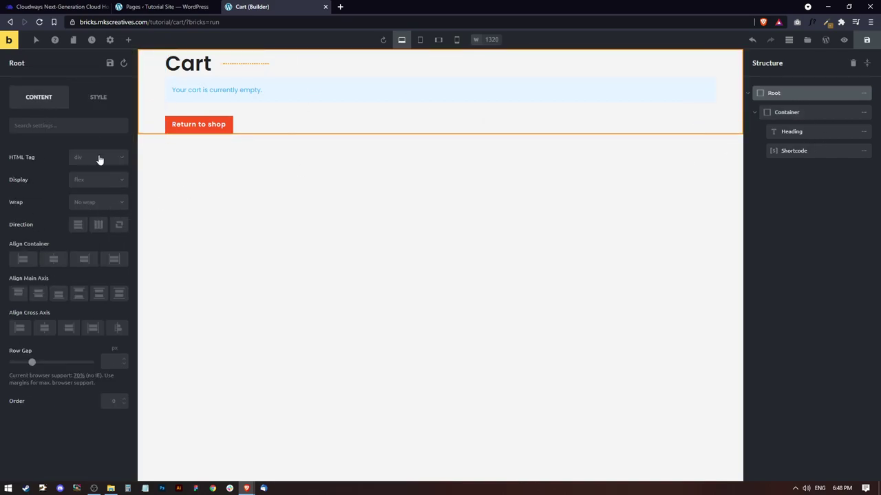
left_click(99, 97)
left_click(30, 155)
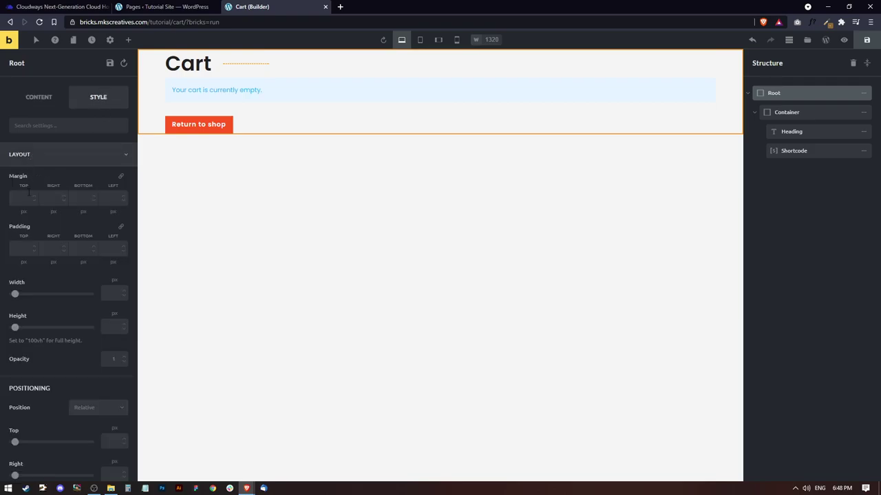
left_click(109, 249)
type("25")
left_click(54, 248)
type("25")
left_click(77, 248)
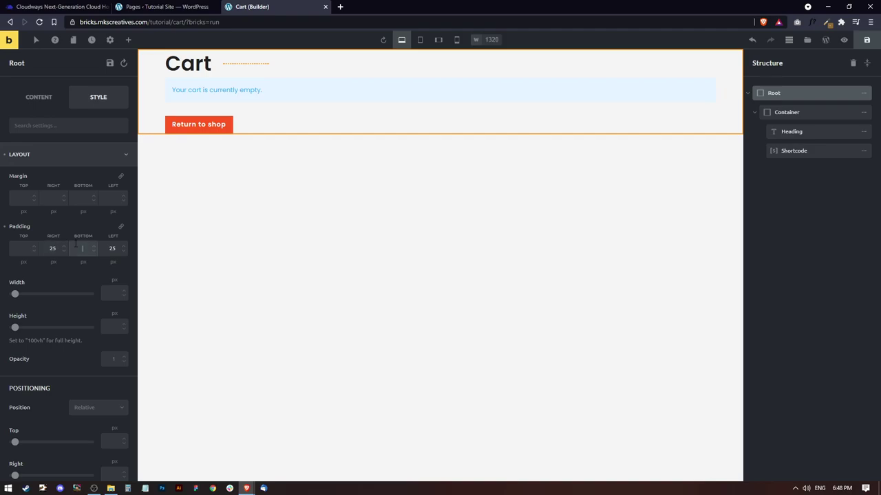
type("100")
left_click(16, 247)
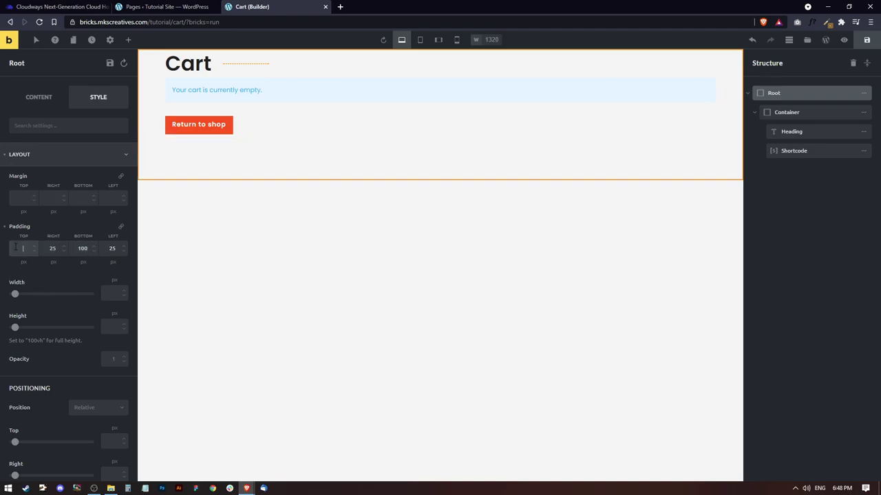
type("100")
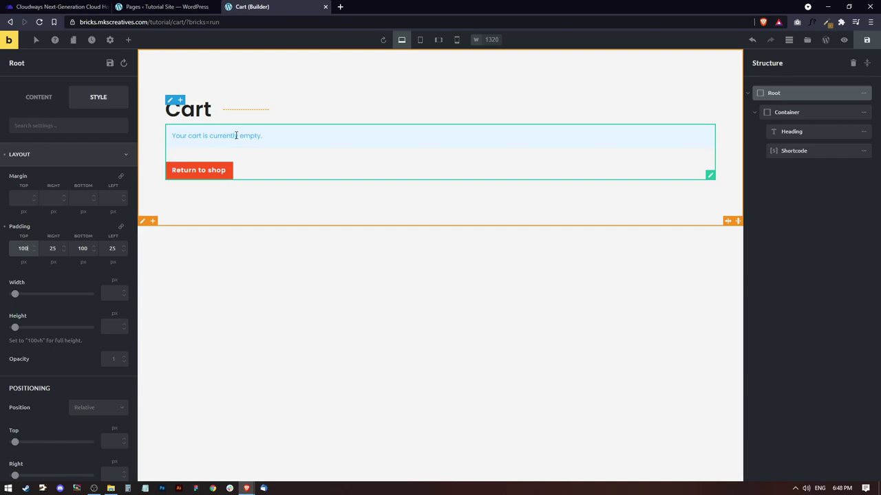
Open the store front in a new browser tab from the WordPress admin and return to the Cart builder
left_click(165, 6)
mouse_move(82, 37)
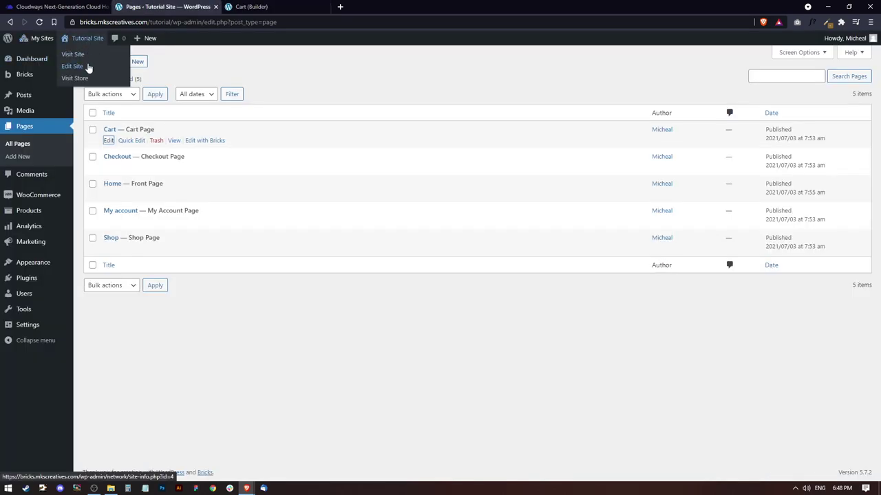
right_click(86, 78)
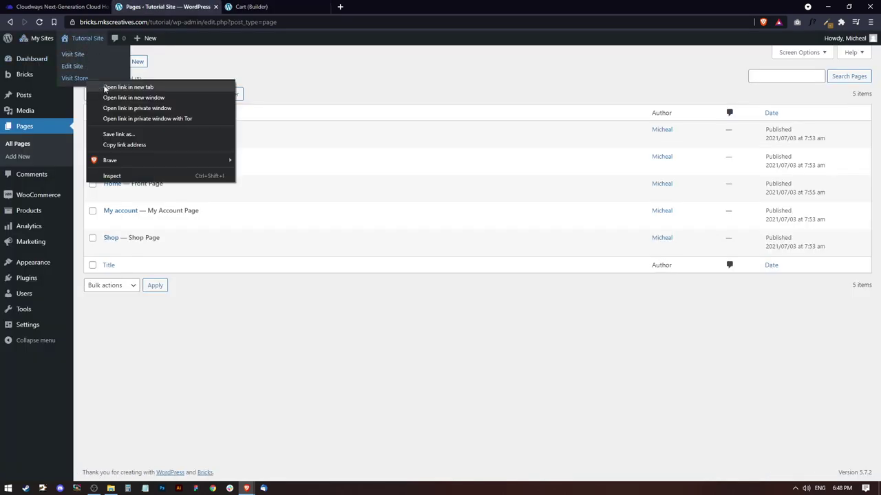
left_click(128, 87)
left_click(407, 6)
left_click(295, 7)
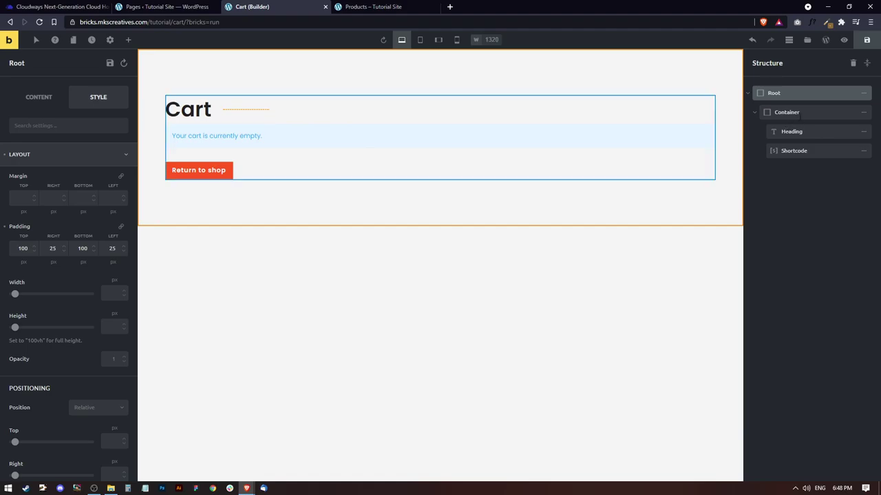
Set the inner container's row gap to 25 px and save the Cart page
left_click(791, 112)
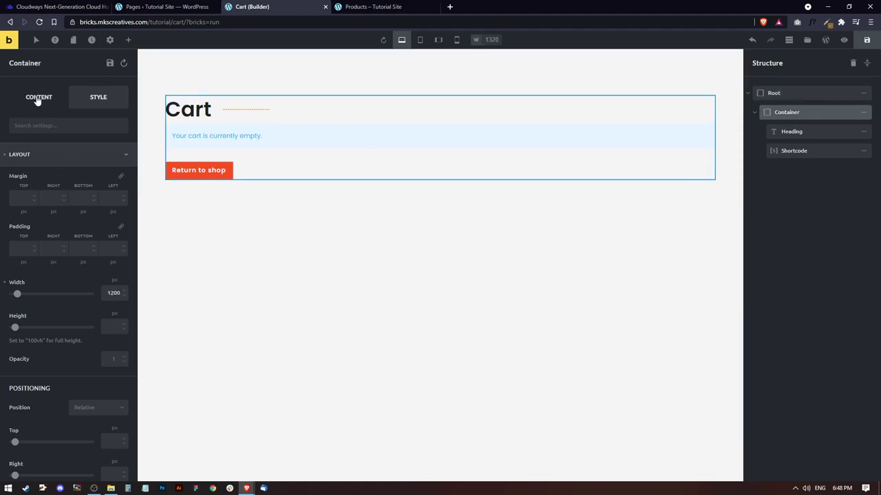
left_click(36, 97)
left_click(114, 361)
type("25")
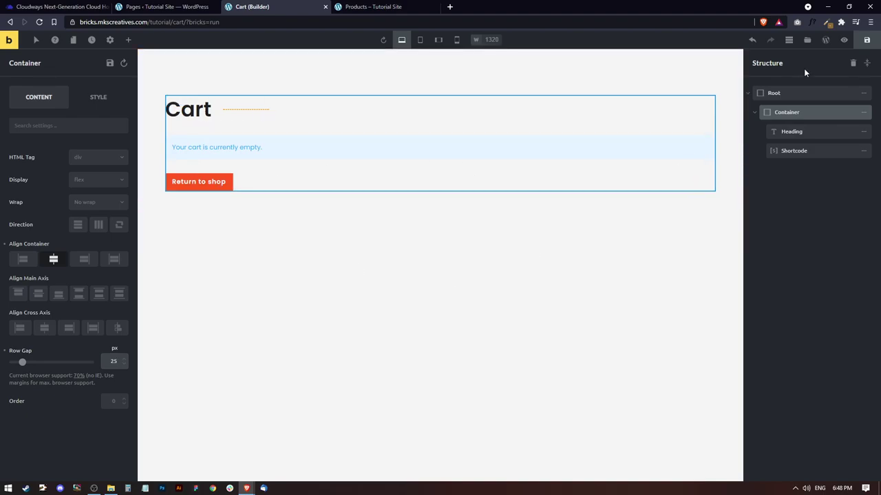
left_click(866, 40)
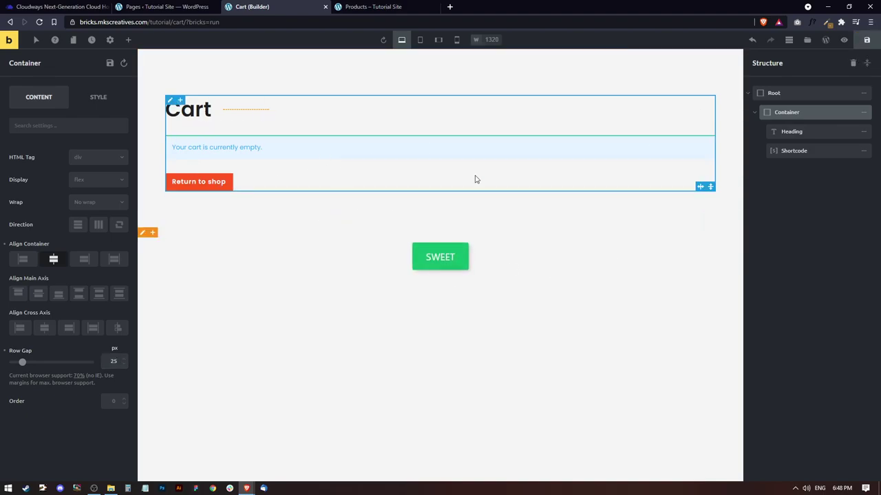
Add the Pellentesque arcu product to the cart on the shop page and view the resulting Cart page
left_click(368, 6)
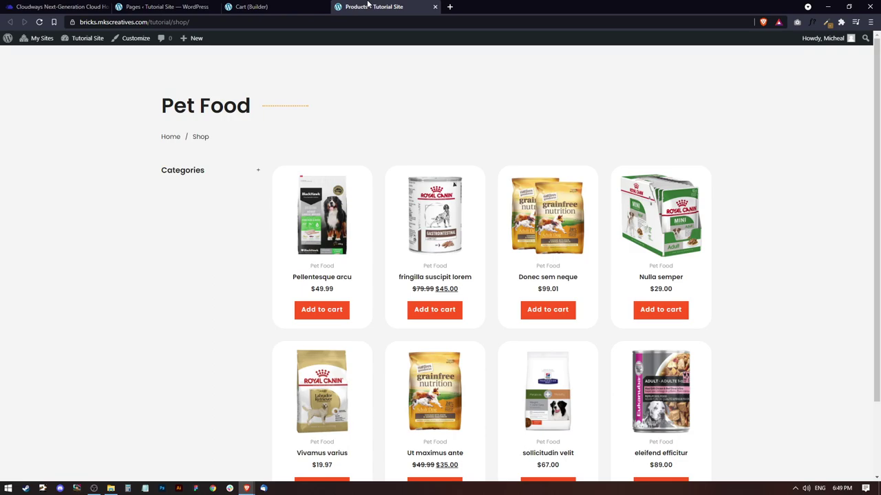
left_click(321, 309)
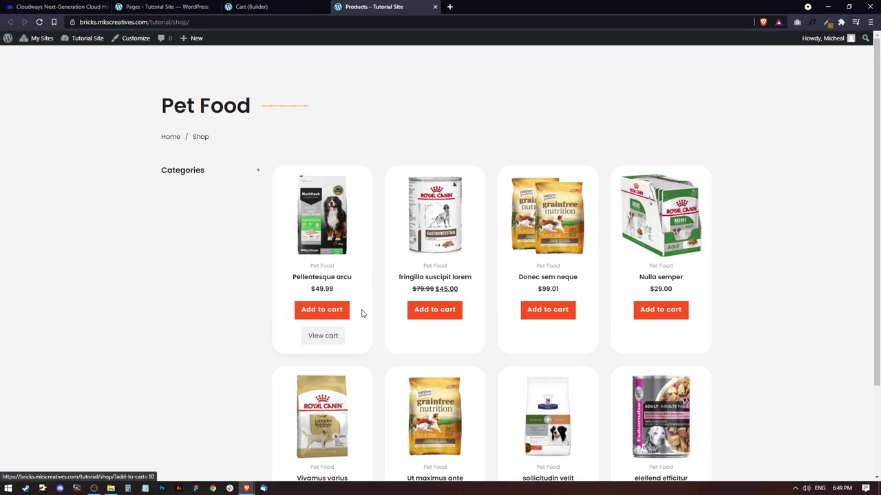
scroll(313, 243, "down", 1)
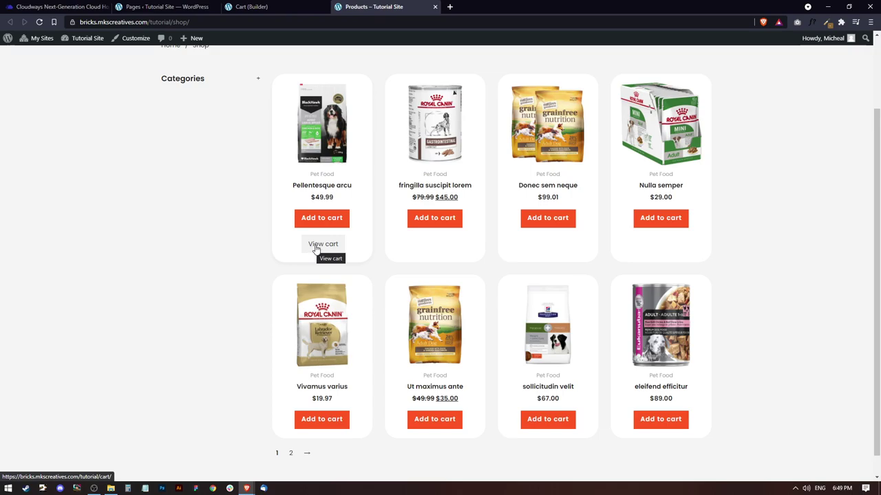
left_click(320, 246)
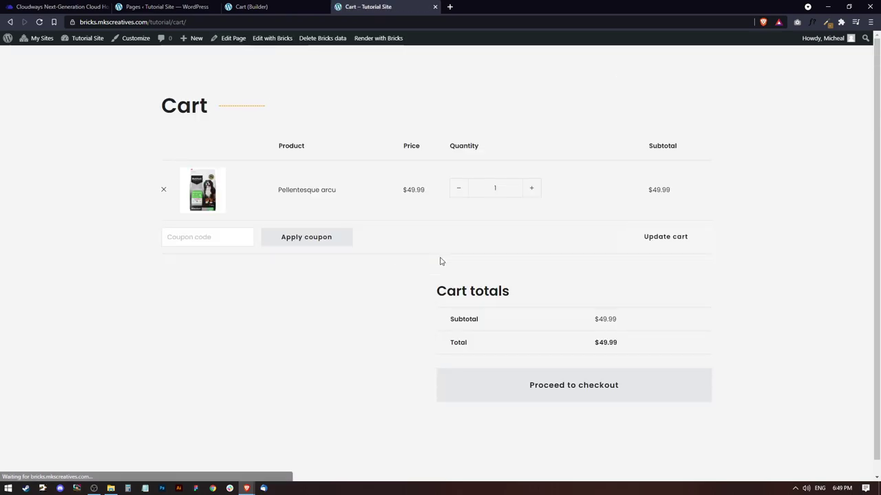
scroll(442, 256, "down", 1)
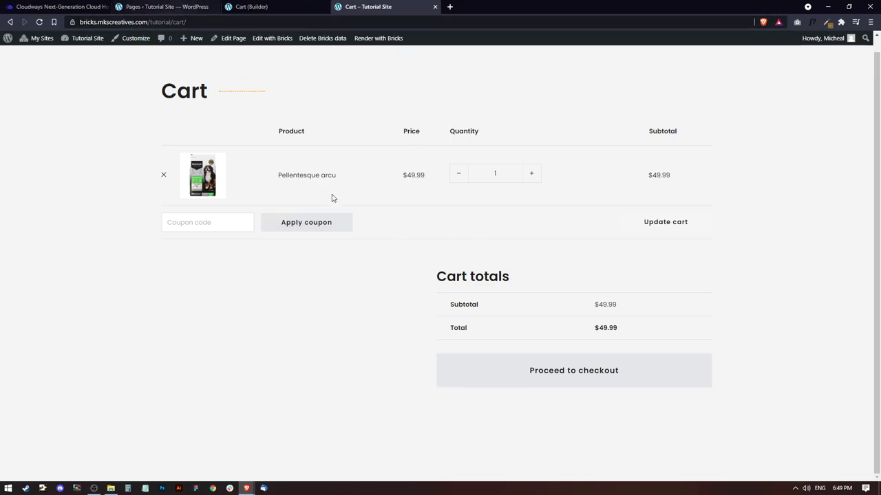
Open the Custom Code settings of Bricks in the WordPress admin and enlarge the Custom CSS editor
left_click(172, 6)
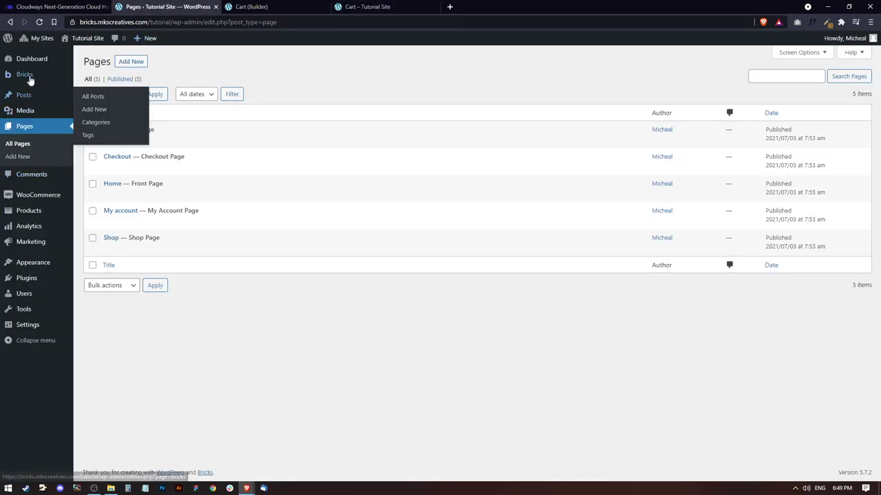
mouse_move(14, 74)
left_click(93, 101)
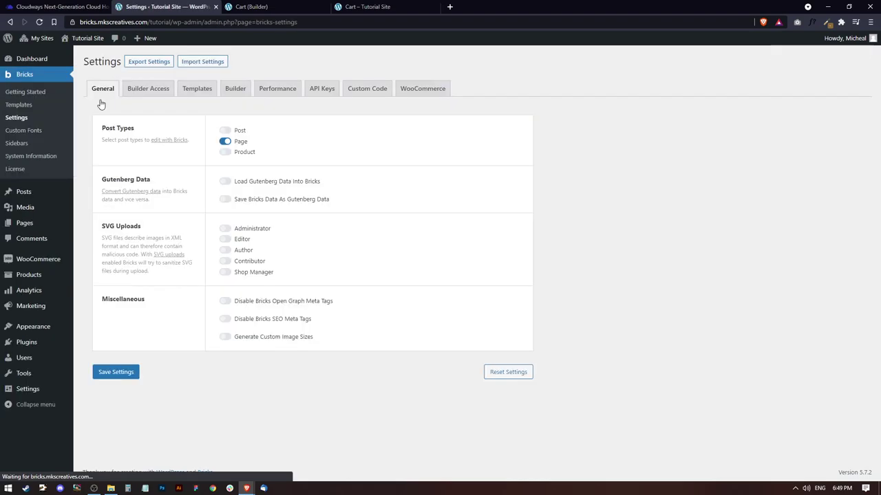
left_click(367, 89)
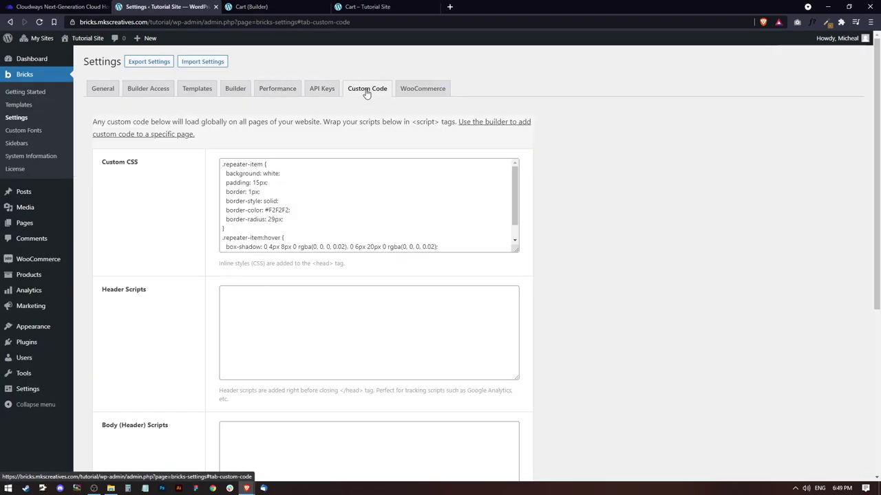
left_click(518, 252)
left_click_drag(521, 260, 519, 405)
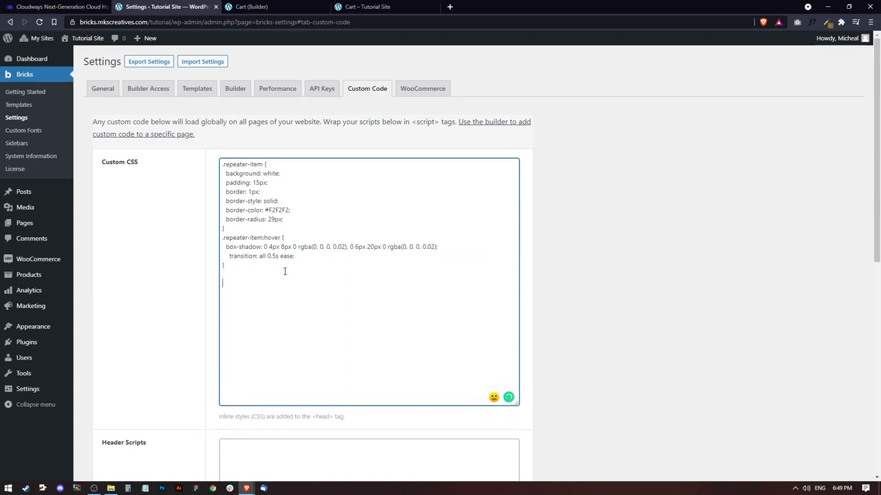
Add CSS giving .button background #25abbe and color #fff, and .button:hover background #25064D with transition all 0.5s ease, all marked !important
left_click(236, 272)
type(".button {   background: #25abbe !important;   color: #fff !important; } .button:hover {   background: #25064D !important;   transition: all 0.5s ease !important; }")
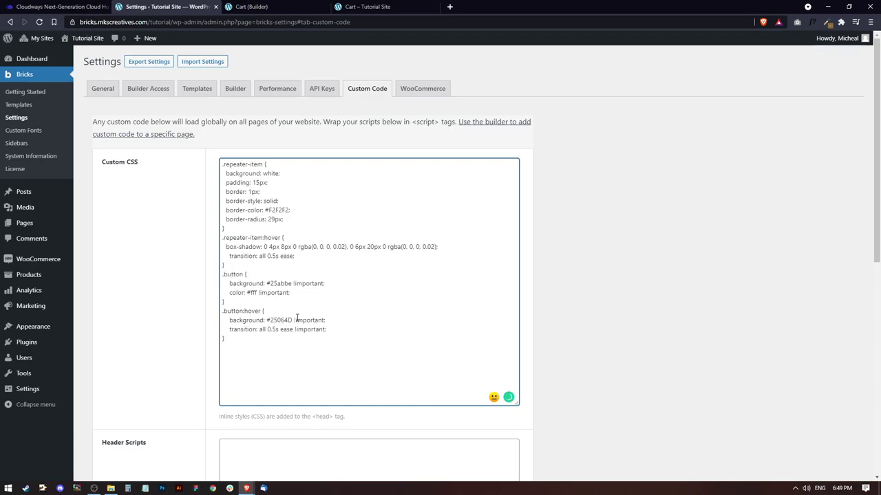
left_click_drag(324, 283, 258, 293)
Compare the button styling on the live Cart page with the Cart builder, then return to the custom CSS settings
left_click(279, 6)
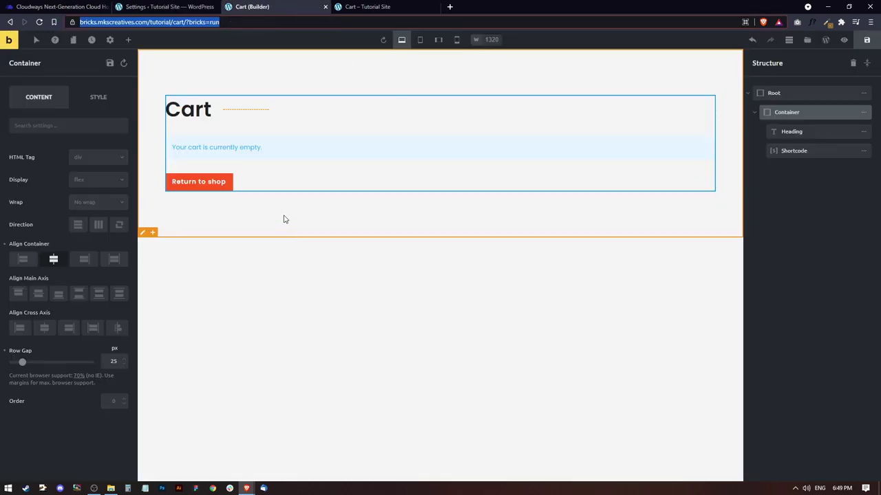
key("ctrl+Tab")
left_click(277, 6)
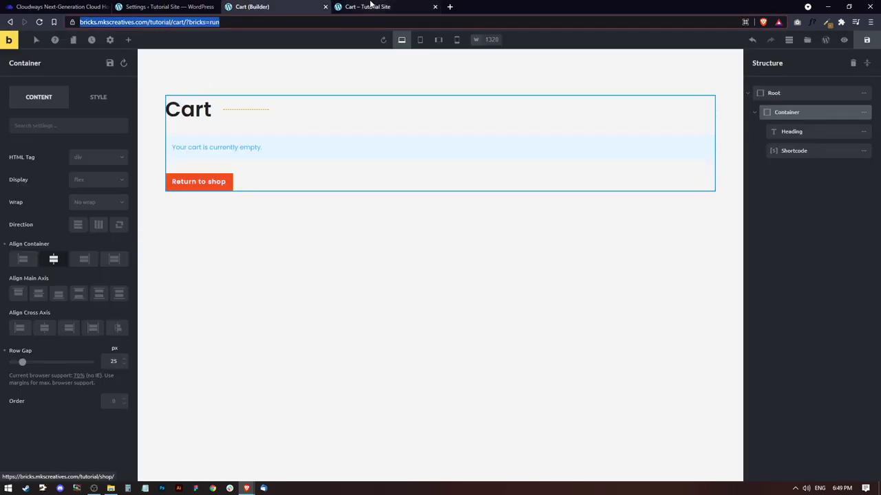
key("ctrl+Tab")
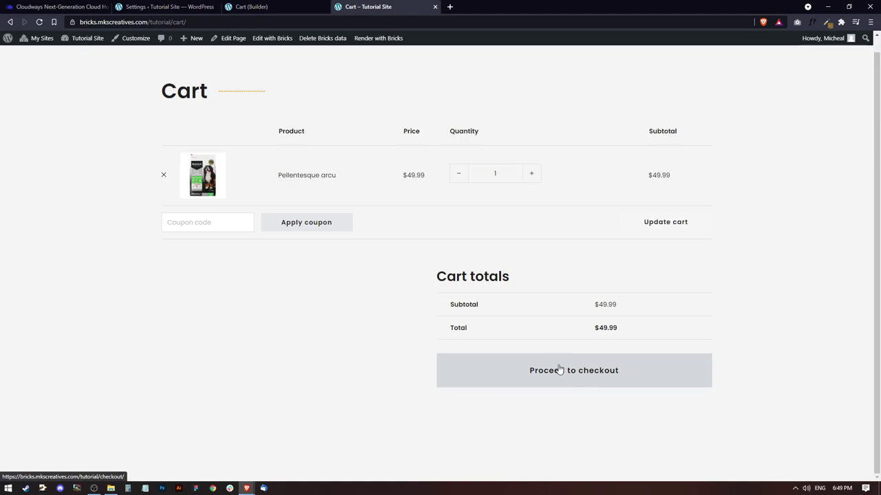
left_click(296, 6)
left_click(367, 5)
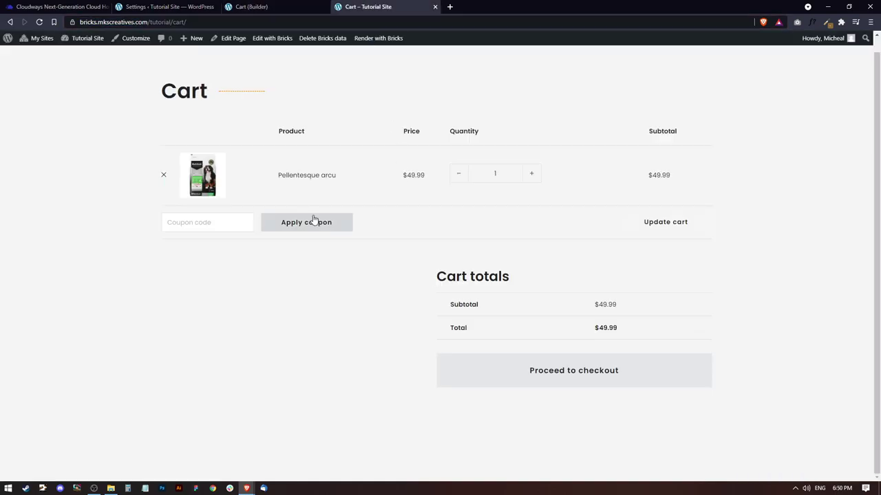
left_click(242, 6)
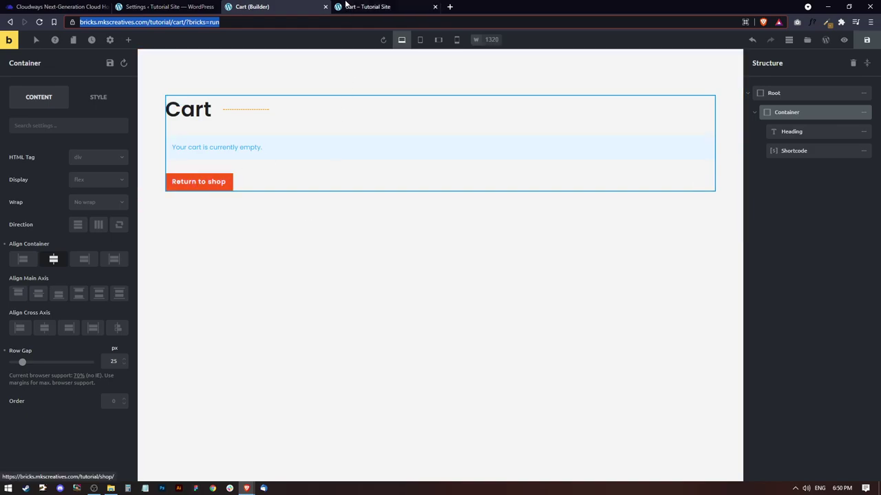
key("ctrl+Tab")
left_click(185, 7)
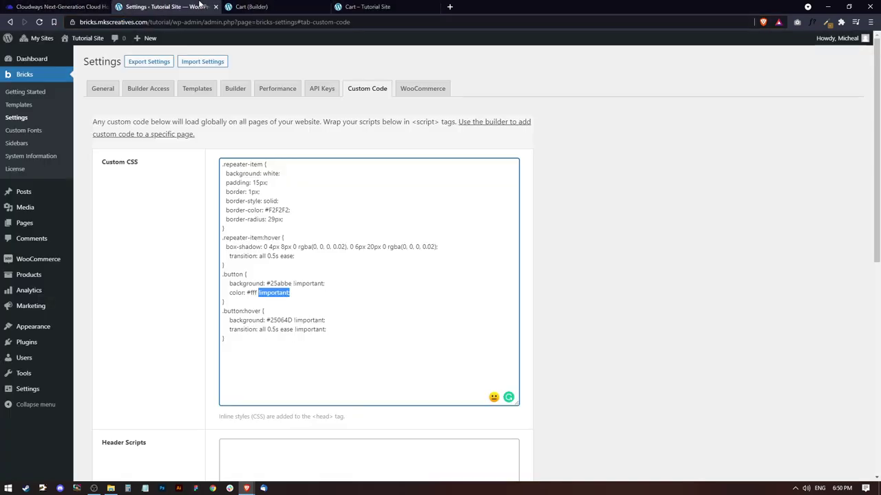
Save the Bricks custom code settings and reload the live Cart page to apply the new button styles
scroll(153, 390, "down", 10)
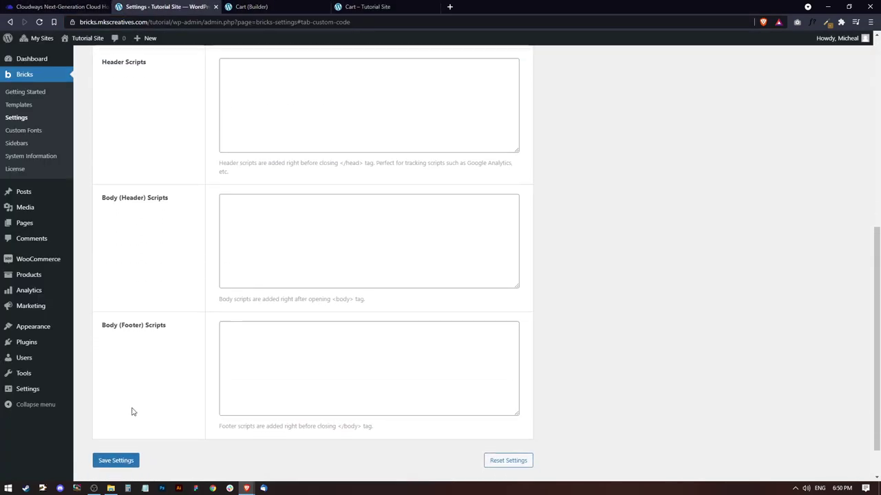
left_click(118, 460)
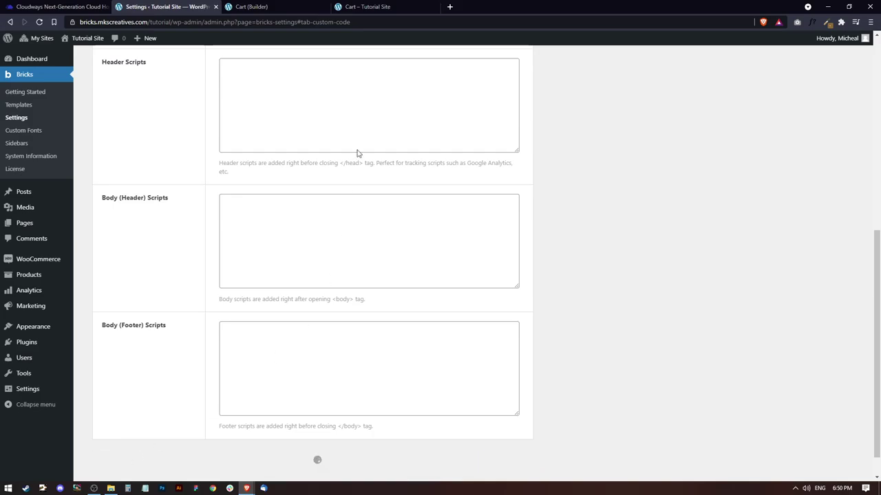
left_click(359, 7)
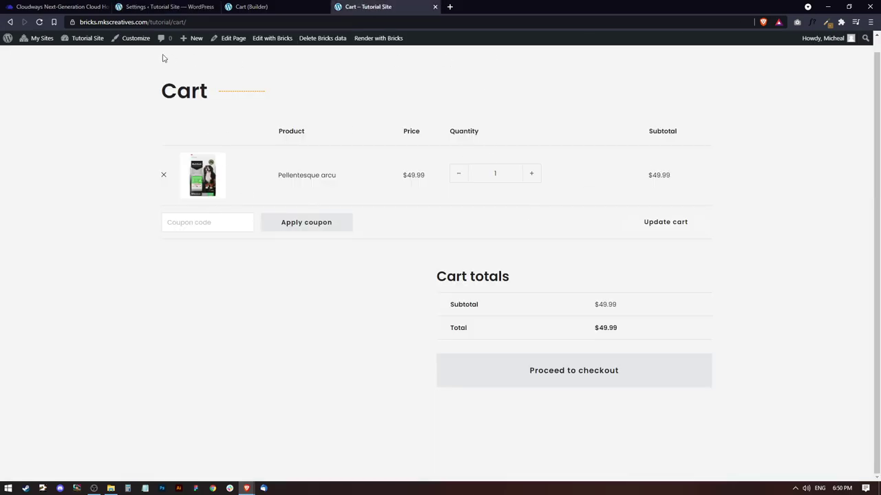
left_click(39, 22)
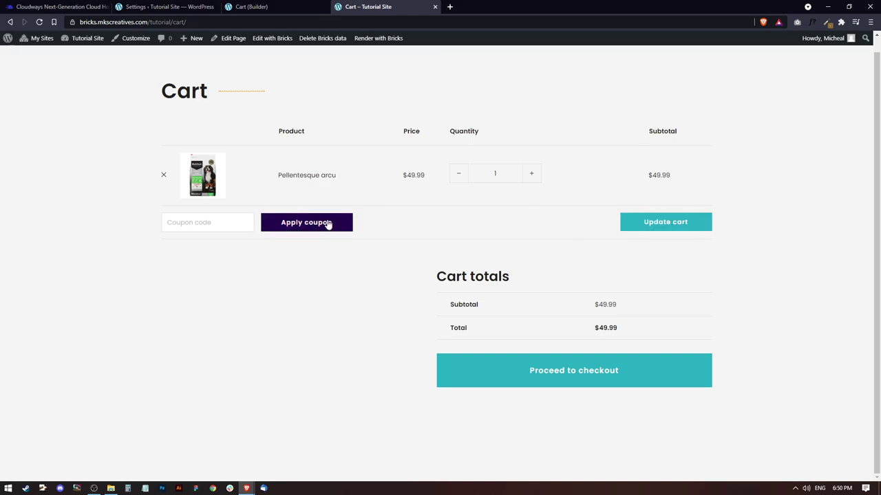
Compare the button styling in the Cart builder with the live Cart page and check the shortcode element's style options
left_click(264, 6)
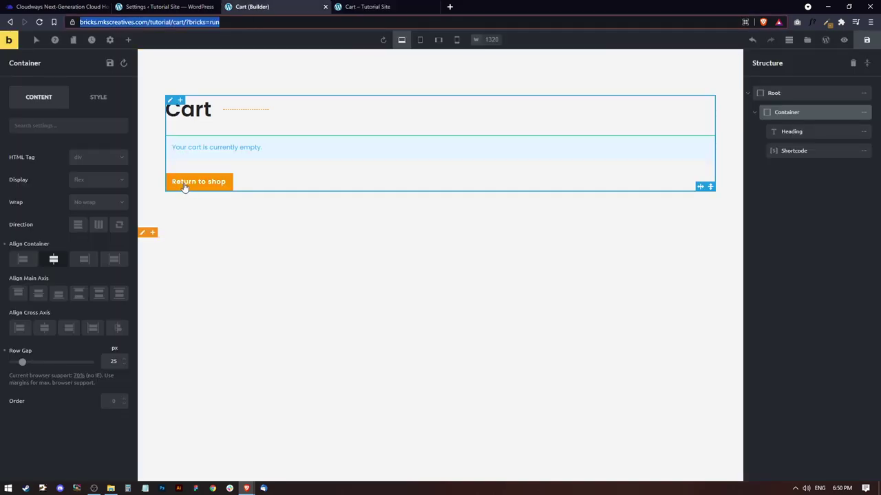
key("ctrl+Tab")
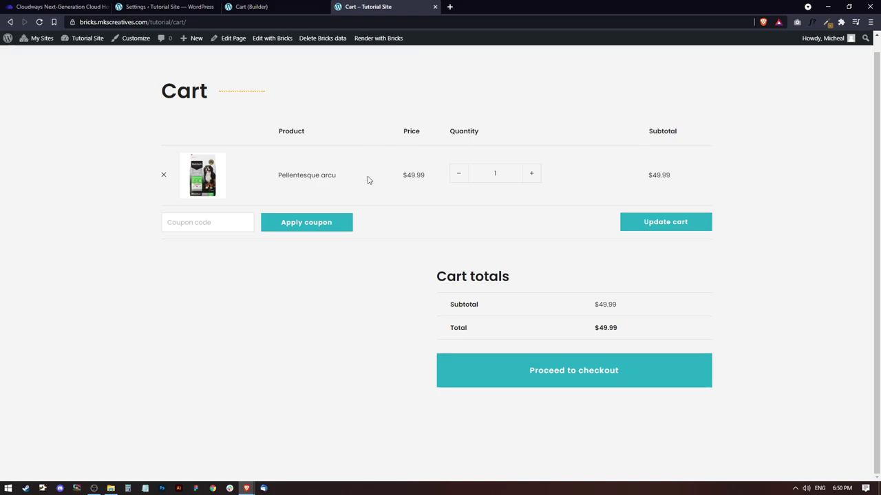
key("ctrl+shift+Tab")
left_click(288, 155)
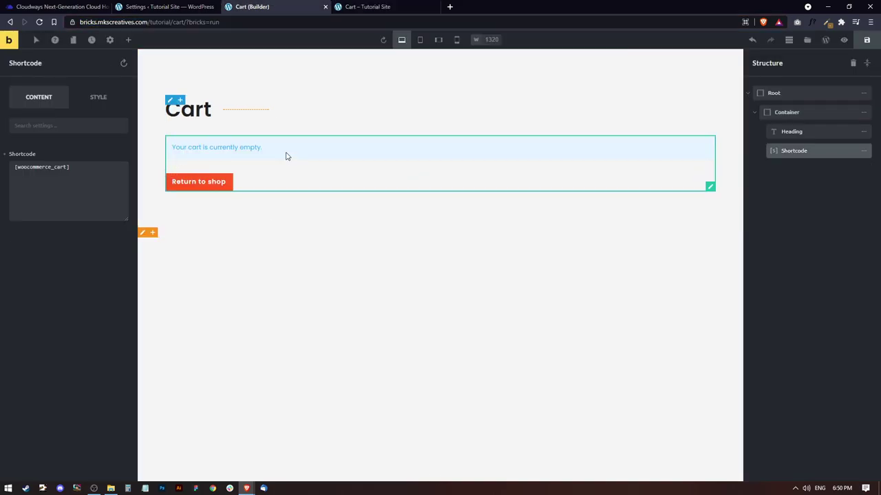
left_click(112, 106)
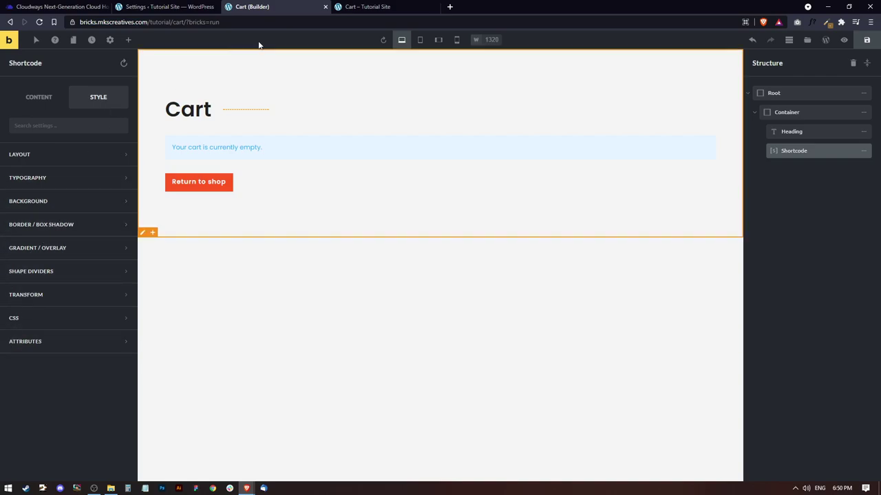
left_click(386, 6)
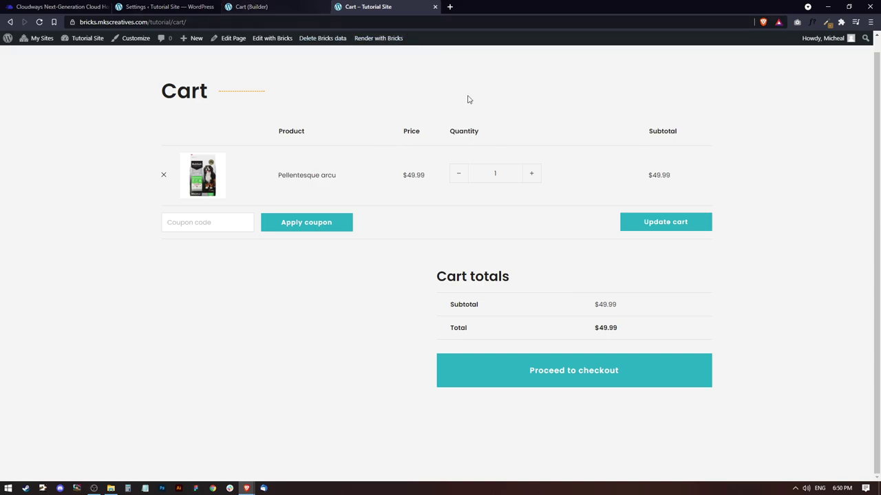
scroll(216, 168, "up", 1)
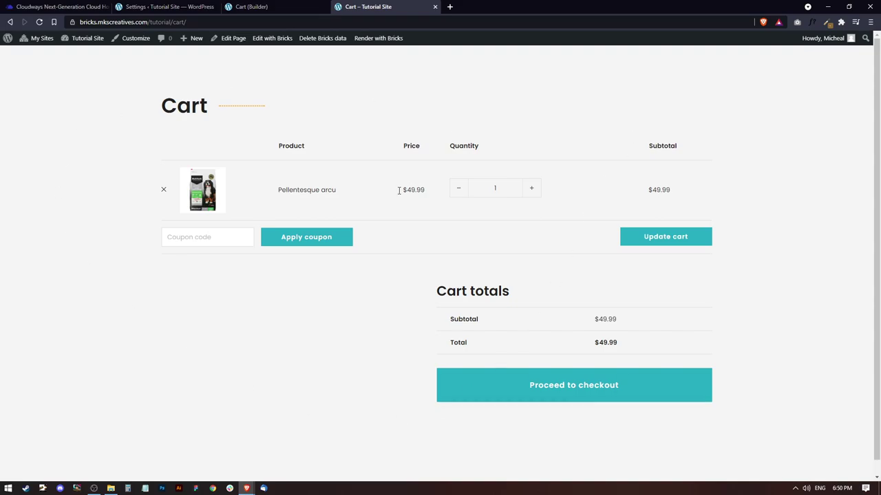
Open the WordPress Pages list in a new tab and close the Cart builder and live Cart page tabs
left_click(144, 6)
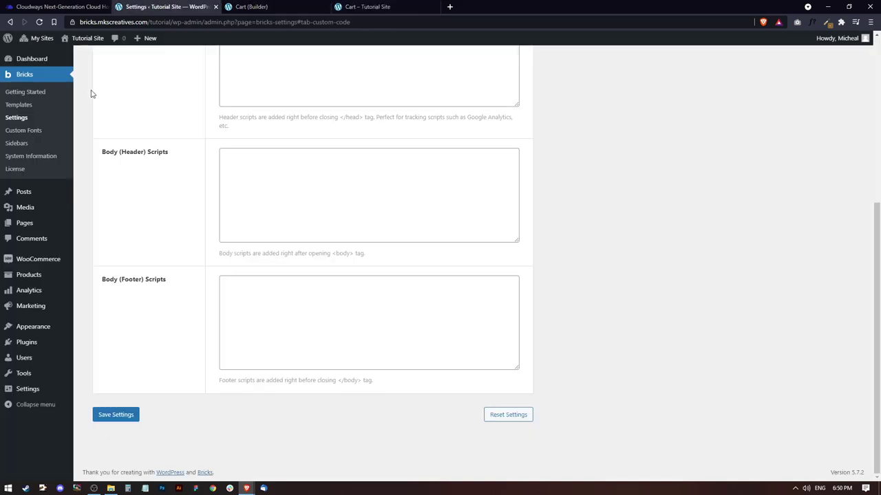
scroll(42, 214, "up", 2)
right_click(52, 223)
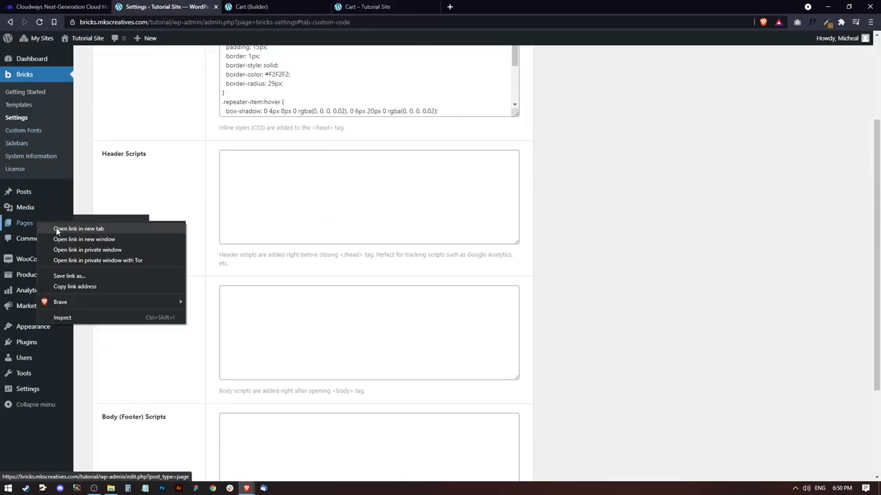
left_click(79, 229)
left_click(275, 6)
left_click(326, 6)
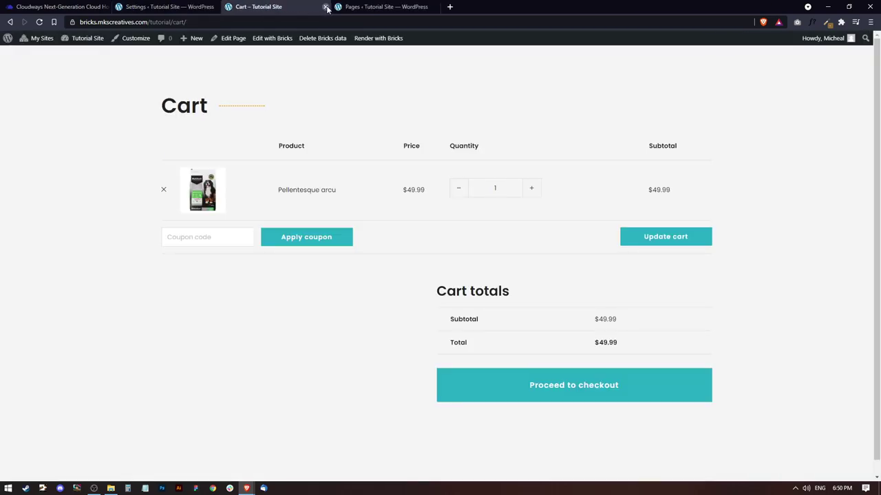
left_click(325, 6)
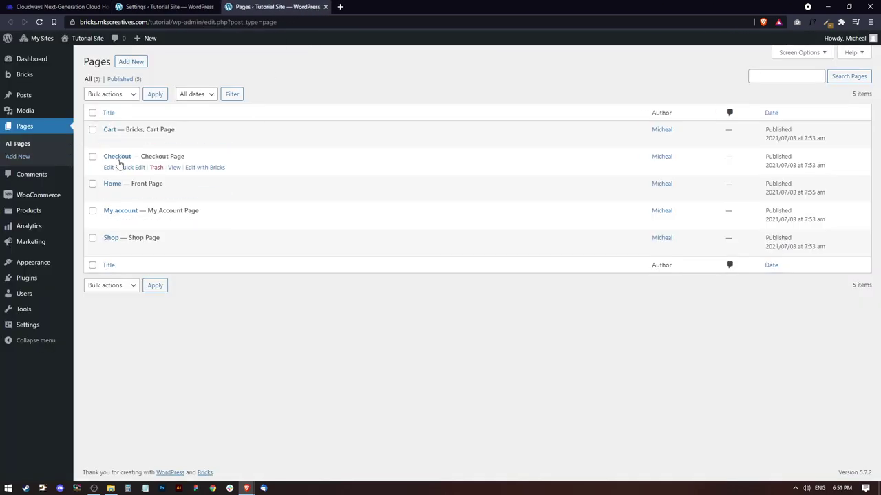
Open the Checkout page in the Bricks builder in a new tab
right_click(209, 169)
left_click(237, 176)
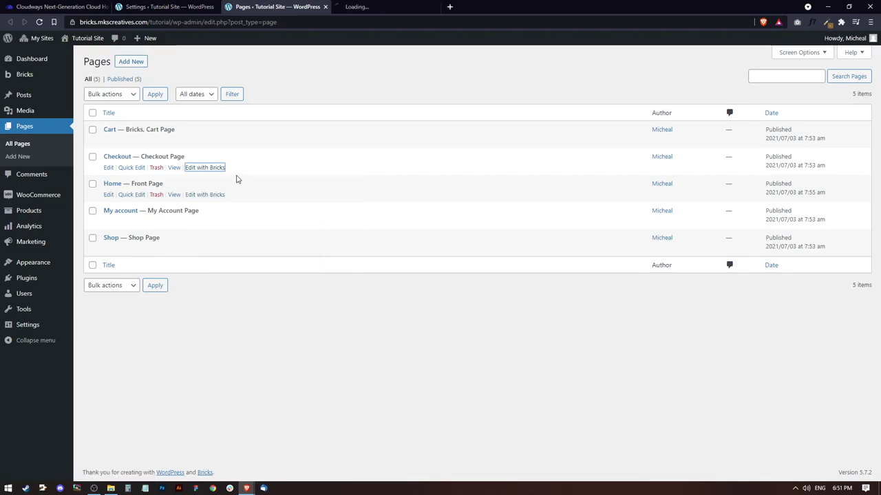
left_click(375, 6)
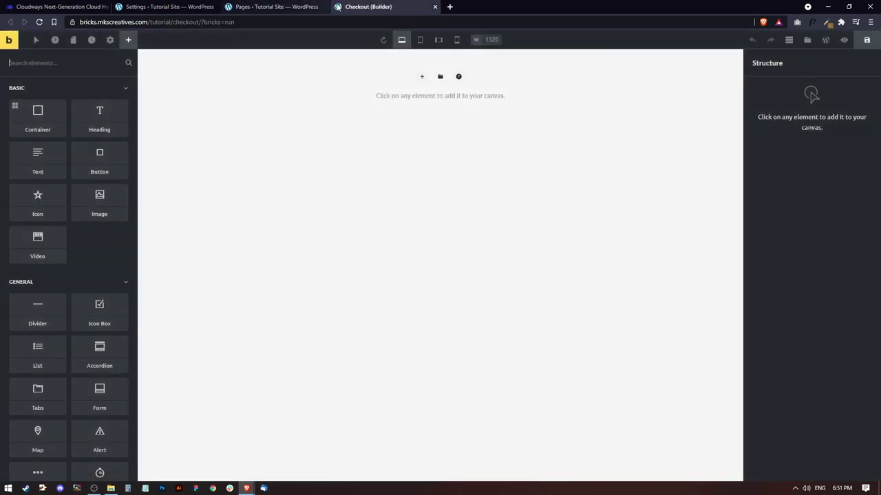
Copy the [woocommerce_checkout] shortcode from the Checkout page's WordPress editor and return to the Checkout builder
left_click(275, 6)
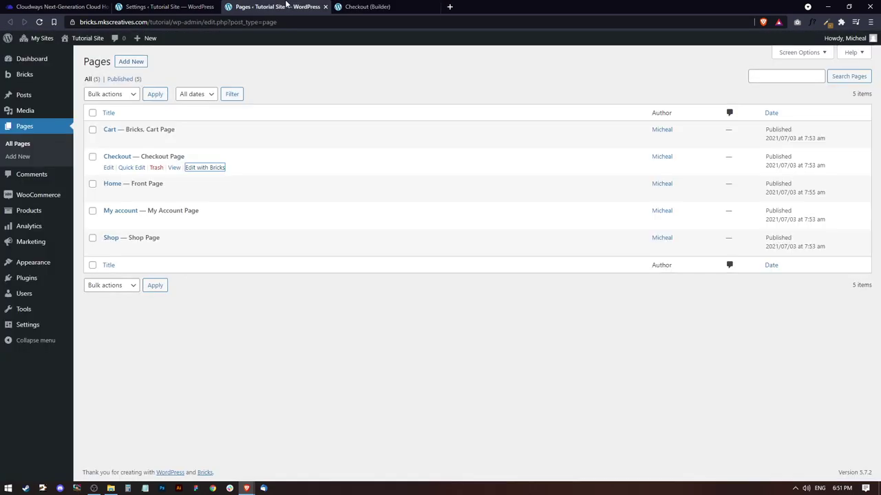
left_click(108, 169)
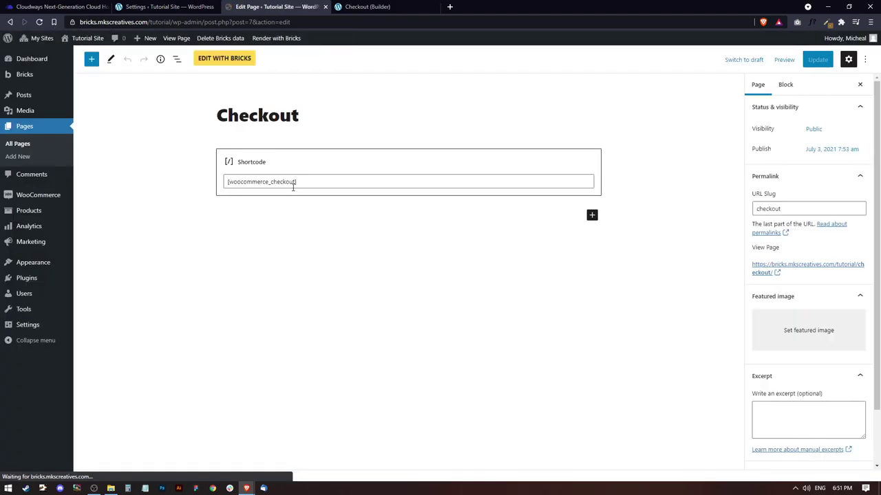
left_click(315, 181)
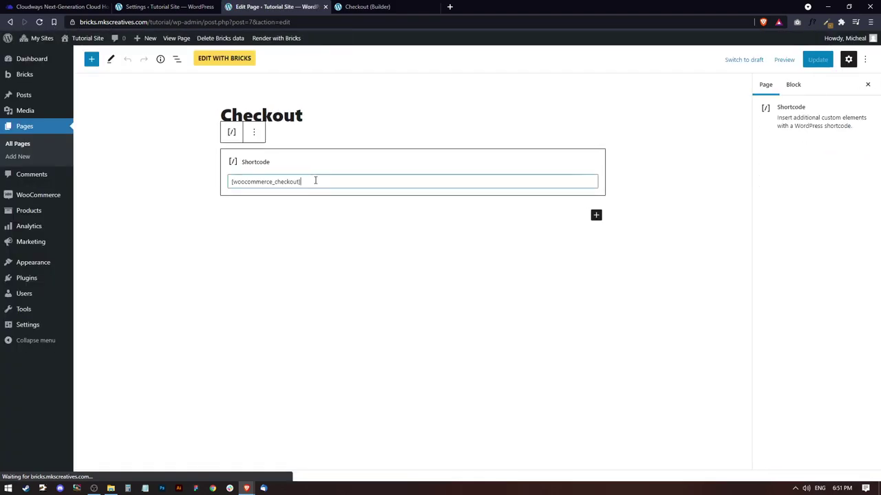
left_click_drag(315, 181, 229, 182)
key("ctrl+c")
left_click(374, 6)
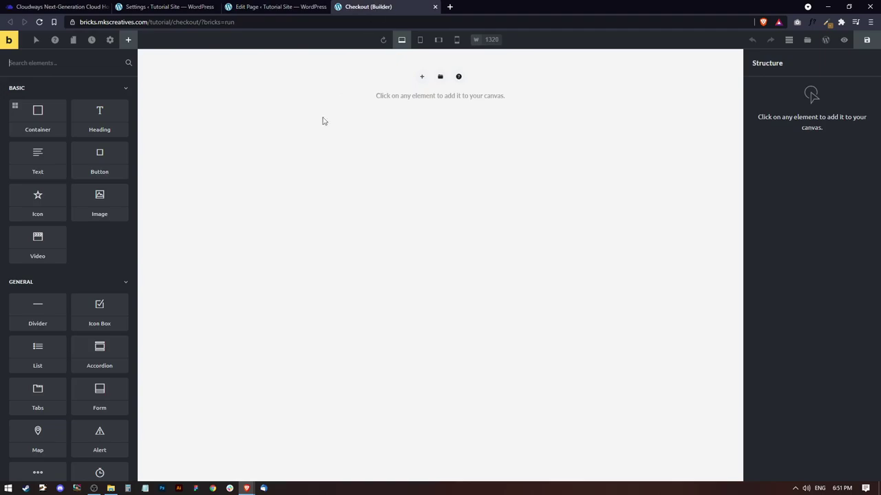
Add a root container with a container nested inside it on the Checkout canvas, deleting the extra top-level container
left_click(422, 77)
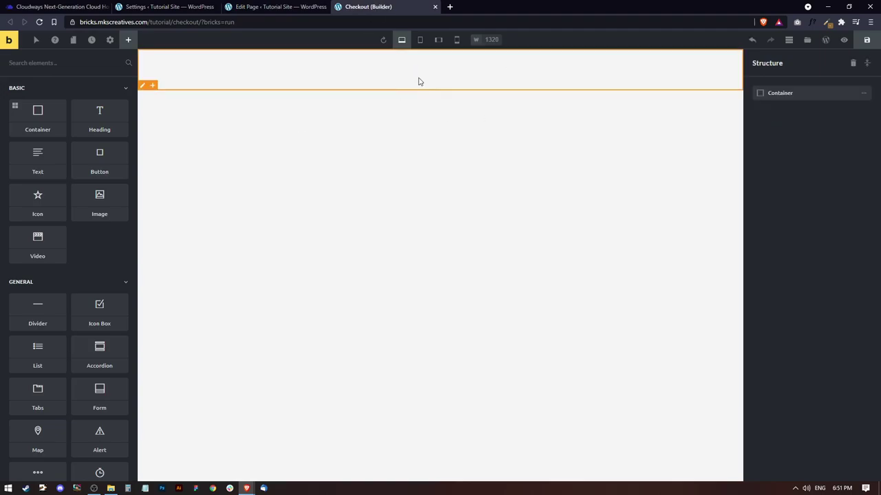
left_click(46, 118)
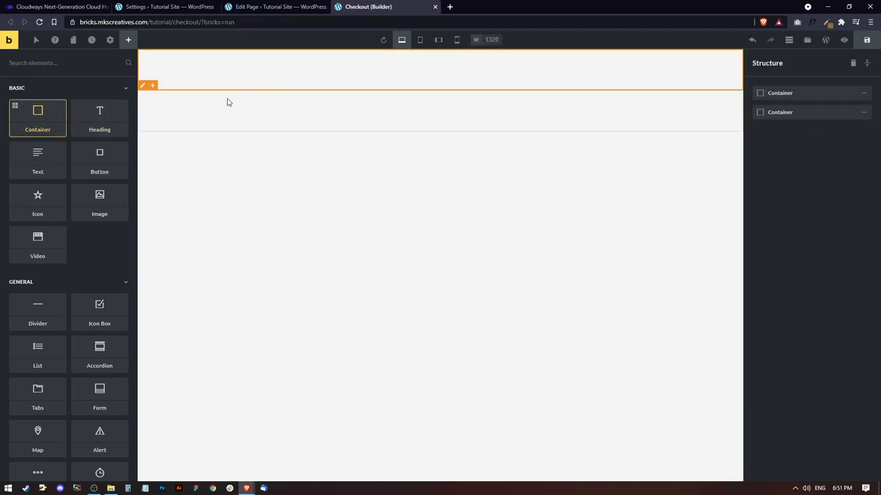
left_click(863, 112)
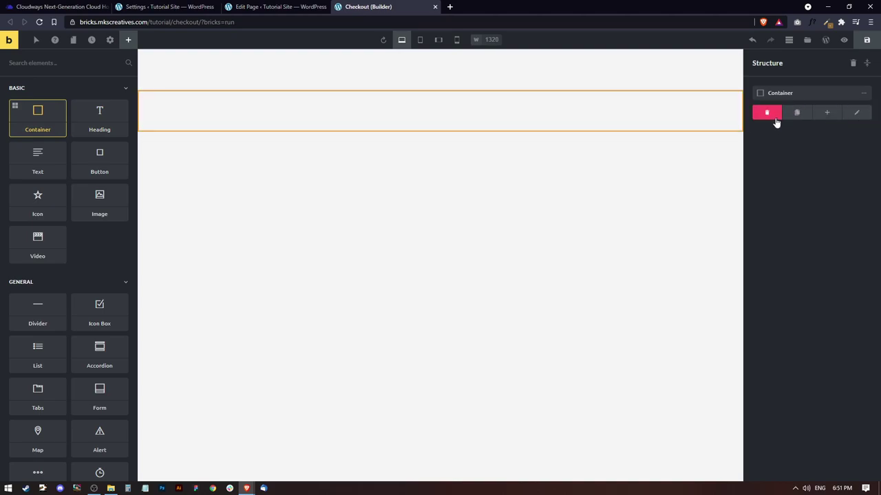
left_click(768, 112)
left_click(128, 39)
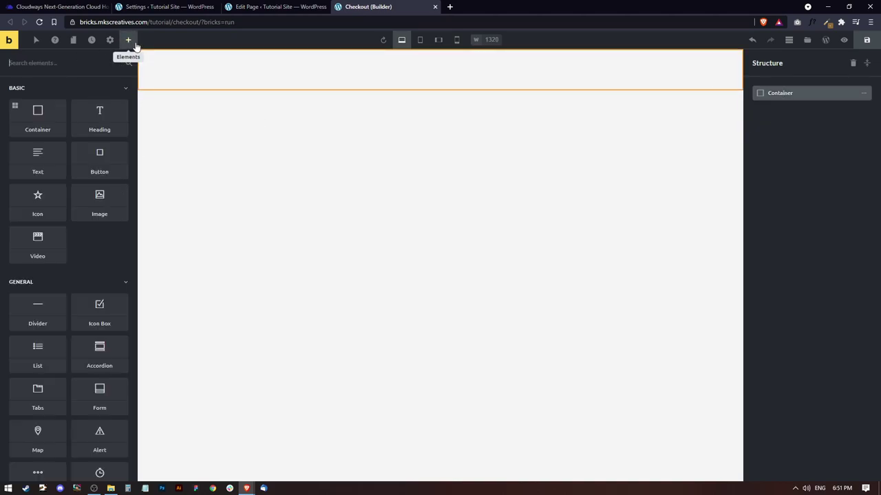
left_click(36, 117)
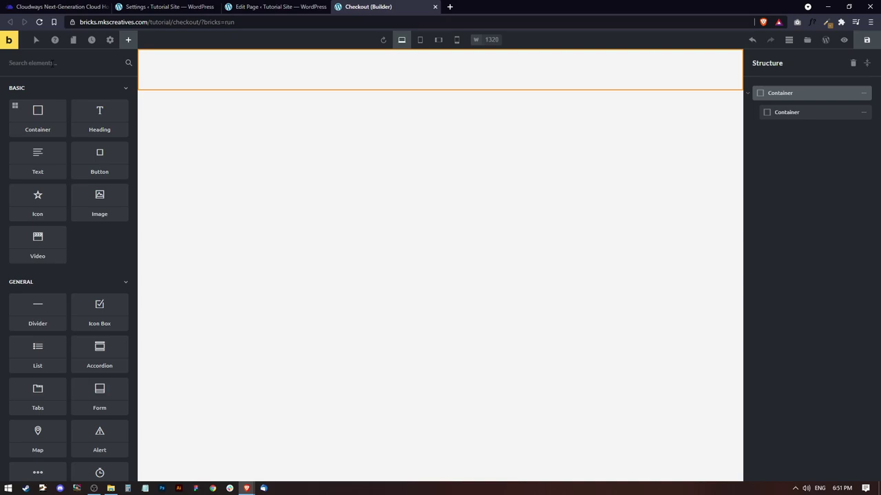
Add a Shortcode element containing [woocommerce_checkout], look over the rendered checkout form and save the page
type("code")
left_click(98, 96)
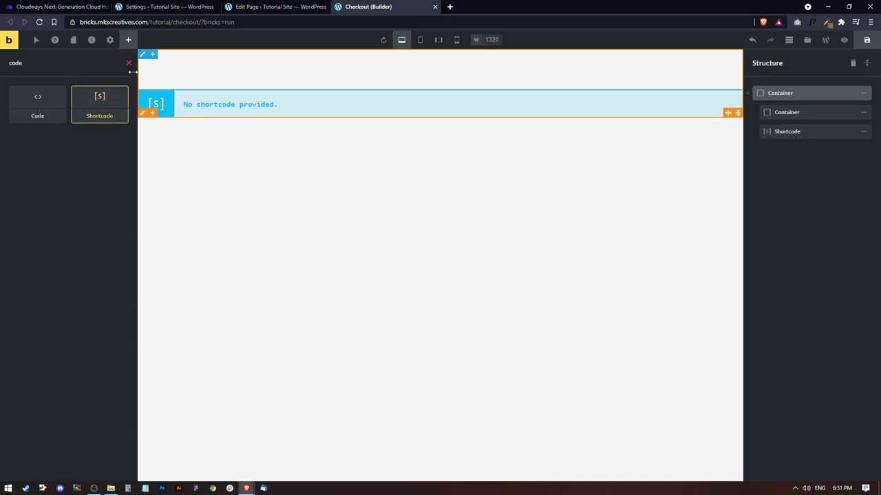
left_click(240, 110)
left_click(37, 180)
key("ctrl+v")
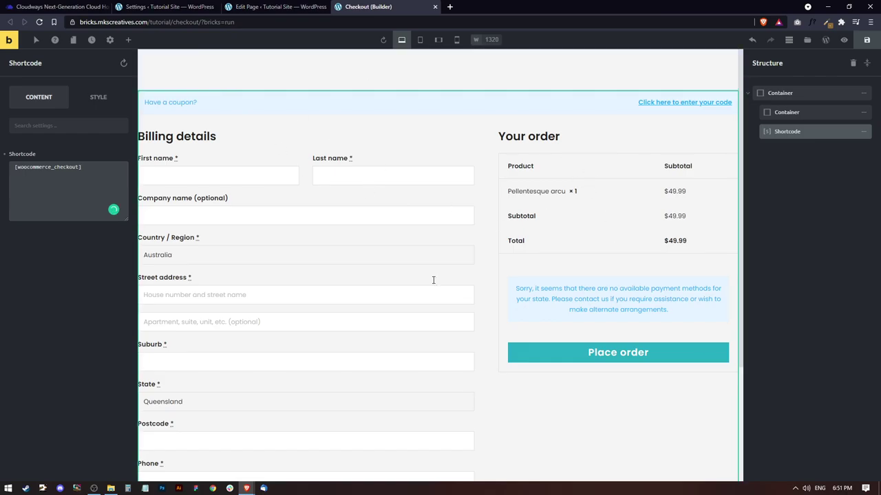
scroll(448, 184, "down", 2)
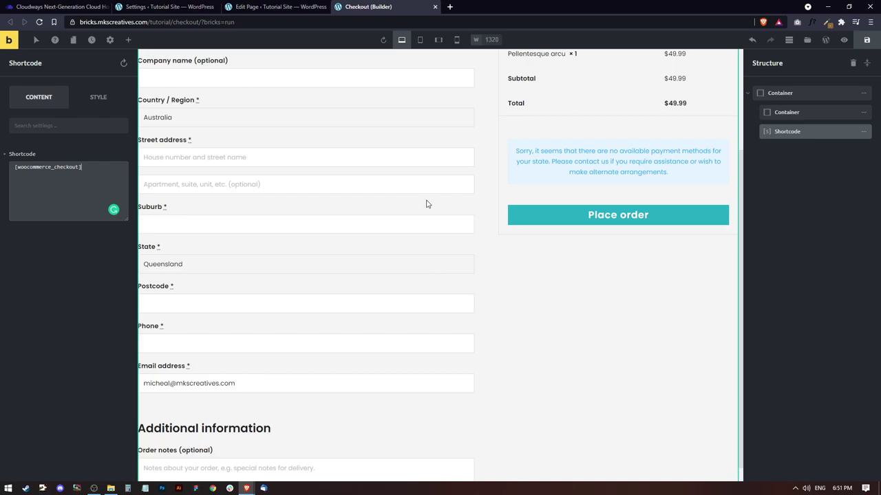
scroll(426, 204, "up", 2)
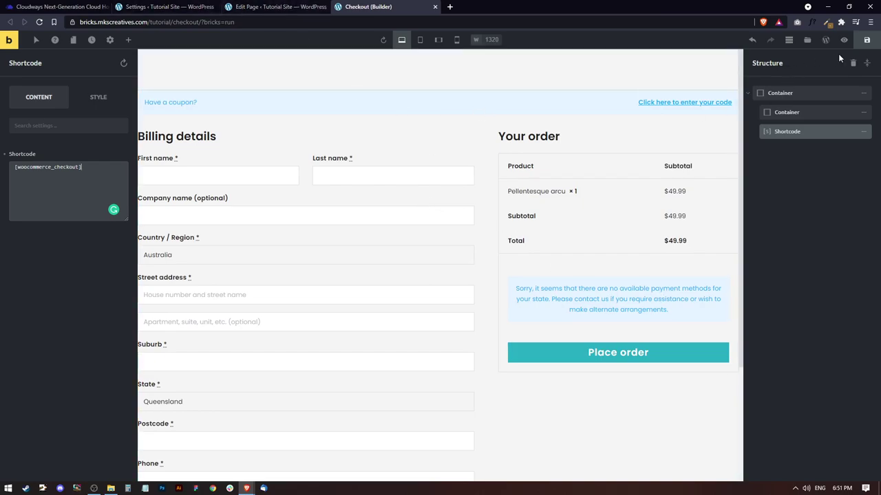
left_click(867, 39)
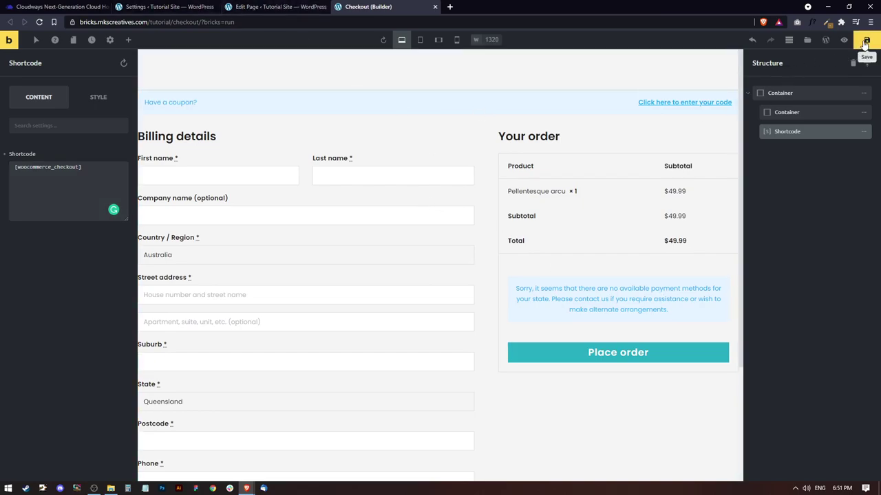
Add a heading and nest it above the shortcode inside the inner container
left_click(128, 42)
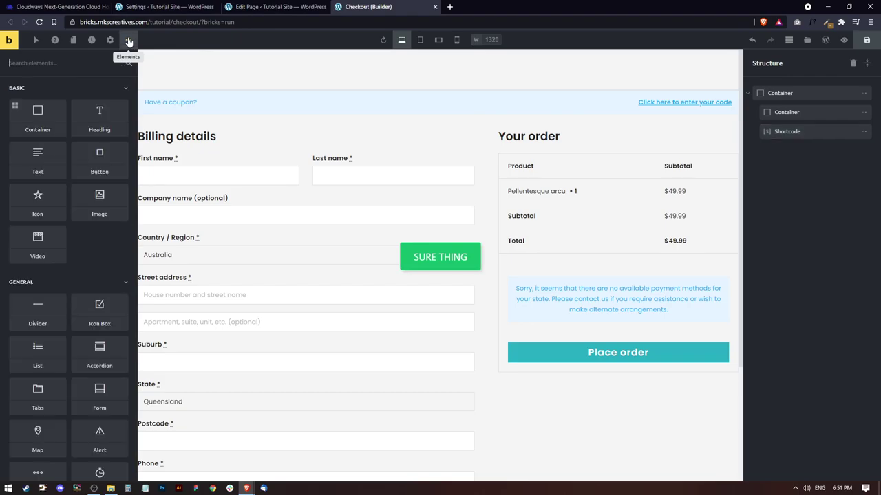
left_click(99, 117)
left_click_drag(758, 150, 780, 137)
Set the inner container's width to 1200 px and align it to the center
left_click(785, 115)
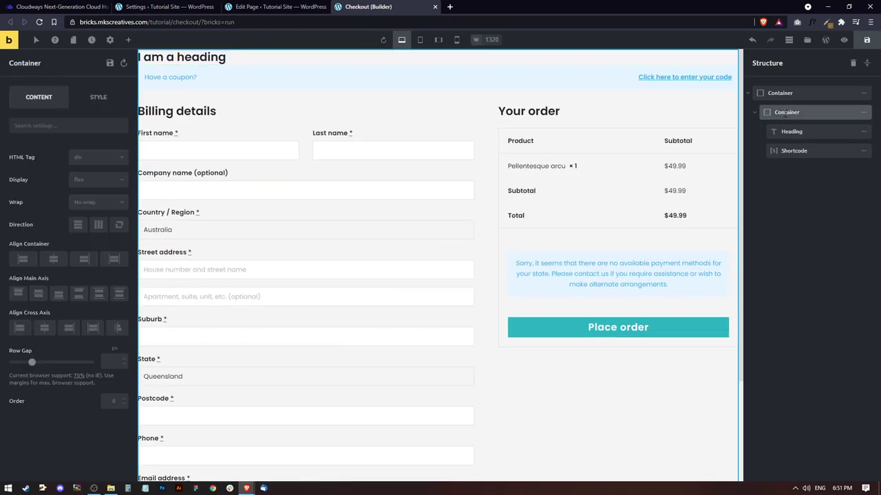
left_click(110, 99)
left_click(62, 156)
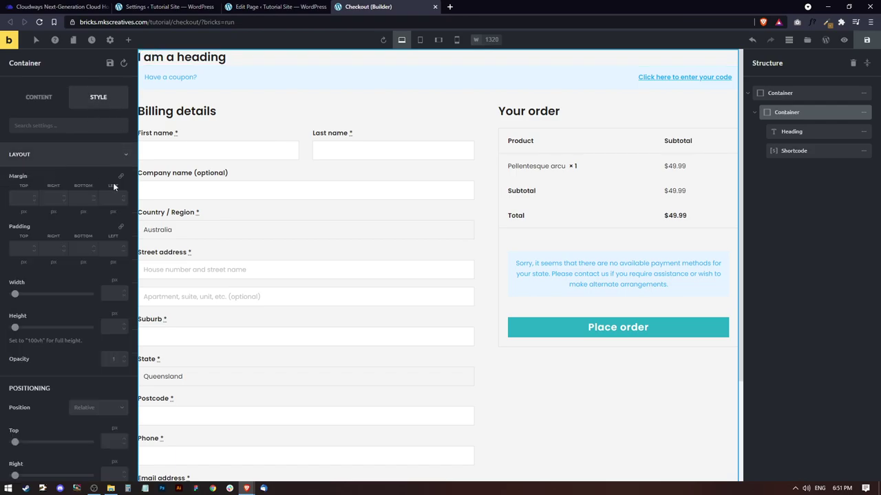
left_click(114, 293)
type("1200")
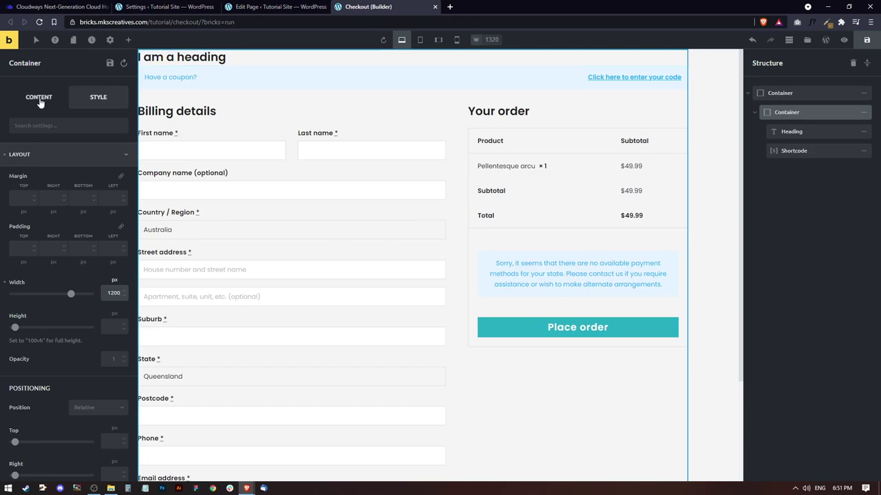
left_click(40, 100)
left_click(54, 259)
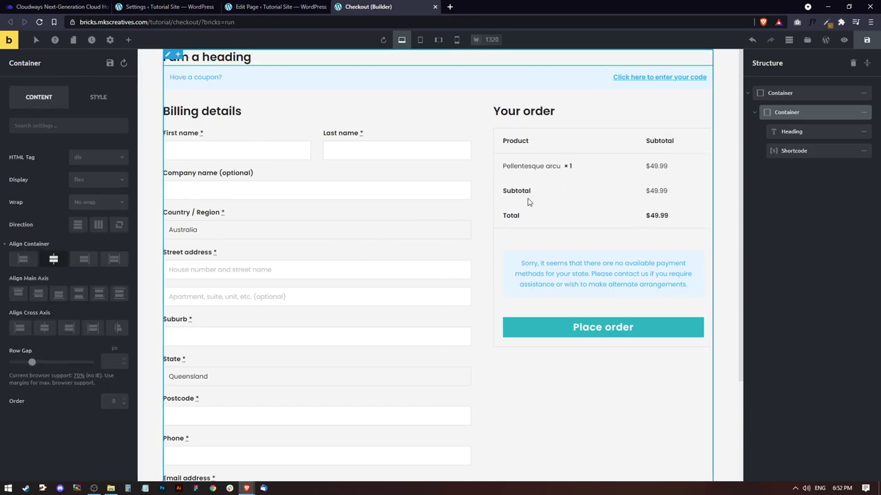
Rename the outermost container in the page structure to root
double_click(808, 97)
key("ctrl+a")
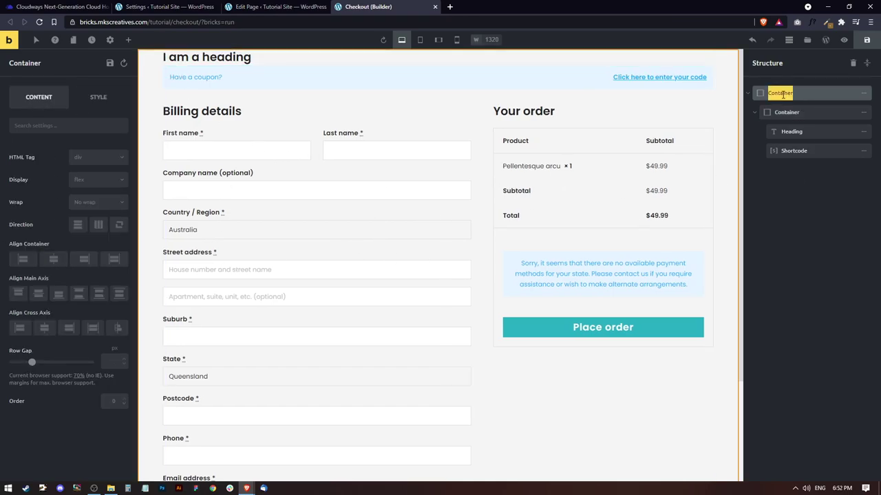
type("H")
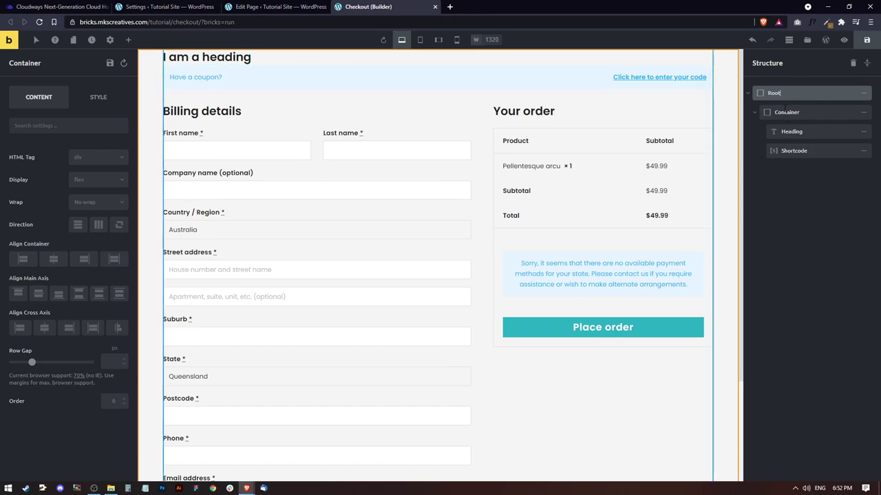
key("Return")
Set the root container's padding to 100 px at top and bottom and 25 px on the left and right
left_click(97, 96)
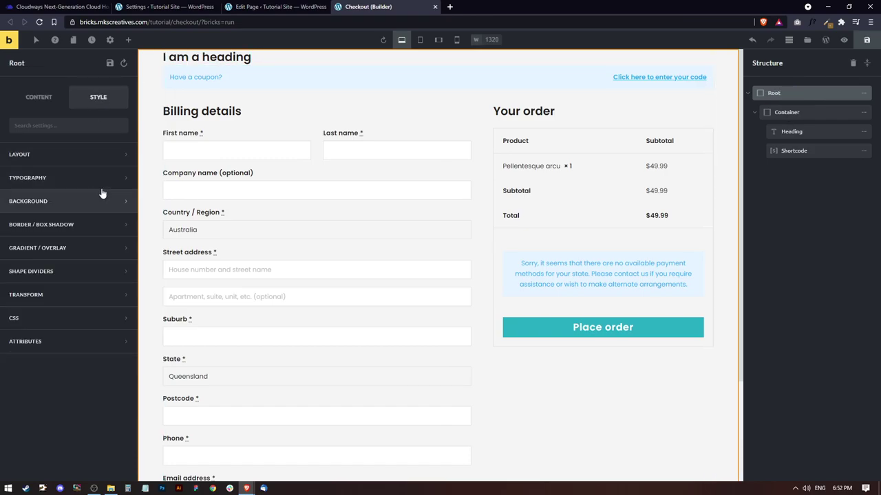
left_click(65, 151)
left_click(112, 250)
type("25")
left_click(53, 248)
type("25")
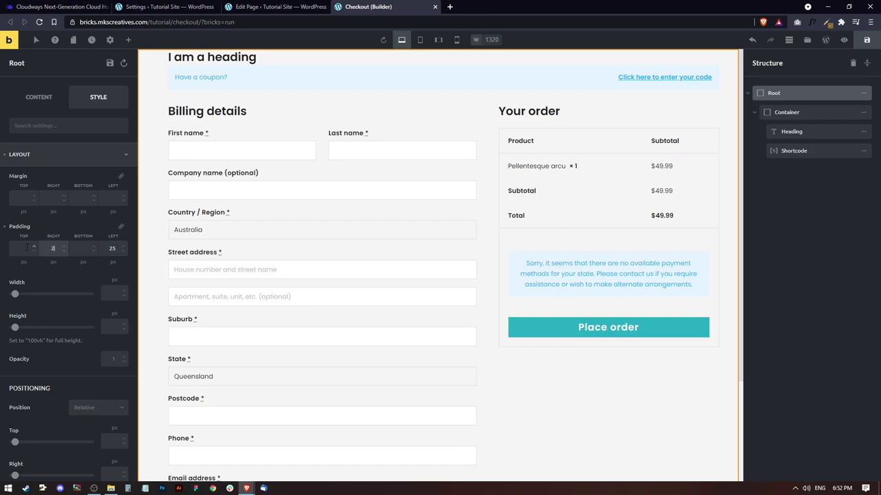
left_click(23, 249)
type("100")
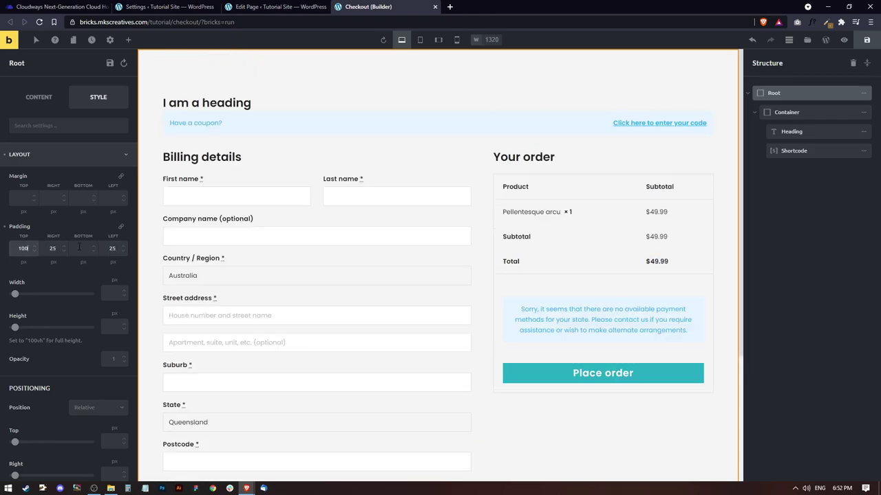
left_click(82, 248)
type("100")
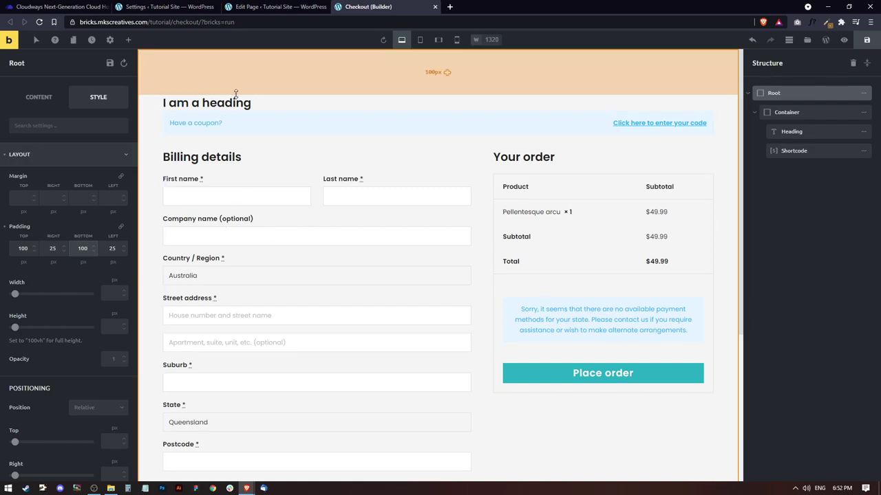
Change the placeholder heading's text to Checkout
left_click(50, 97)
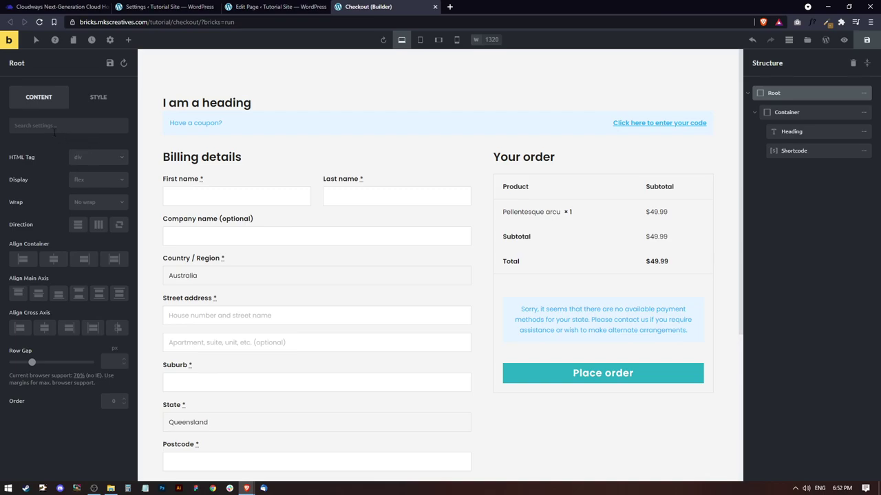
left_click(176, 102)
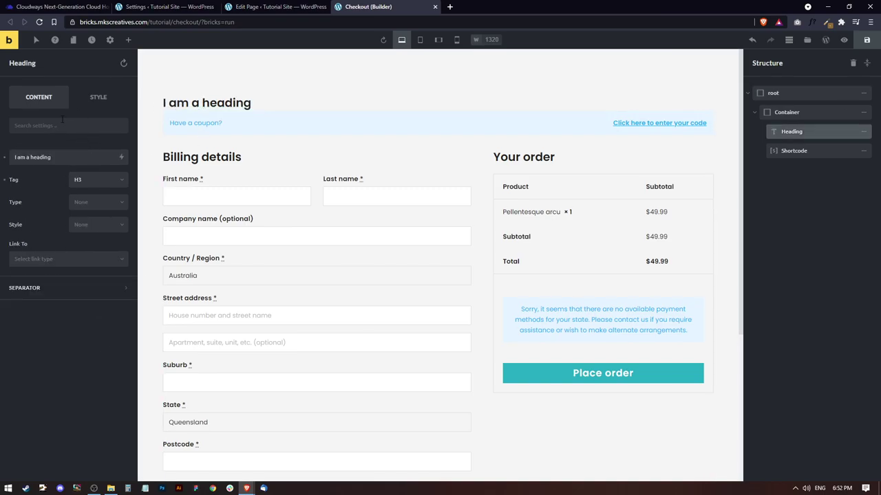
left_click_drag(53, 157, 2, 165)
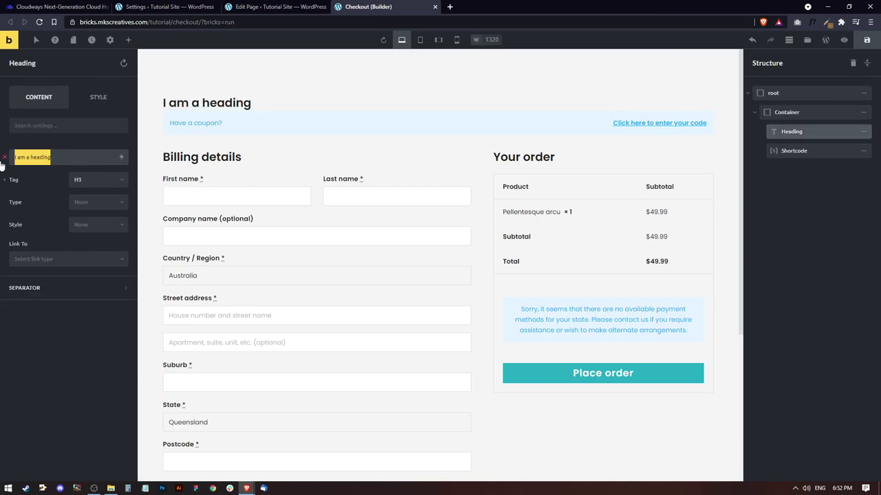
type("Checkout")
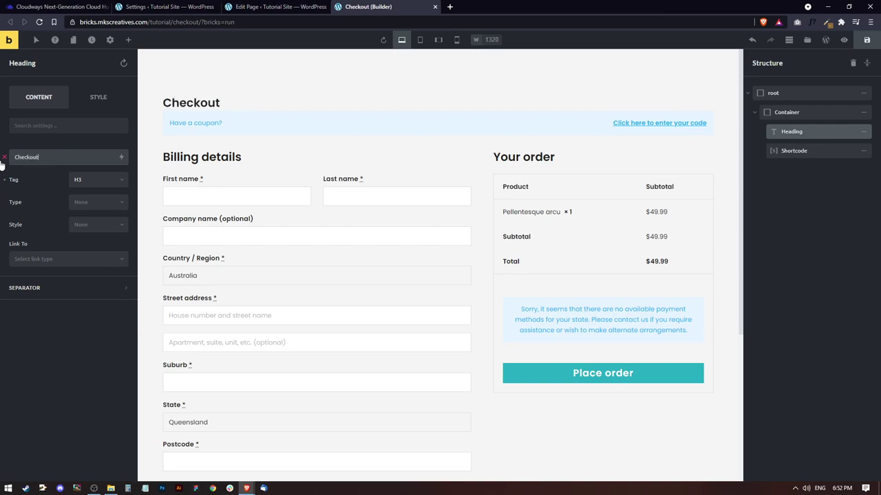
Add a separator on the right of the Checkout heading with width 100 px, height 2 px and spacing 25 px
left_click(29, 288)
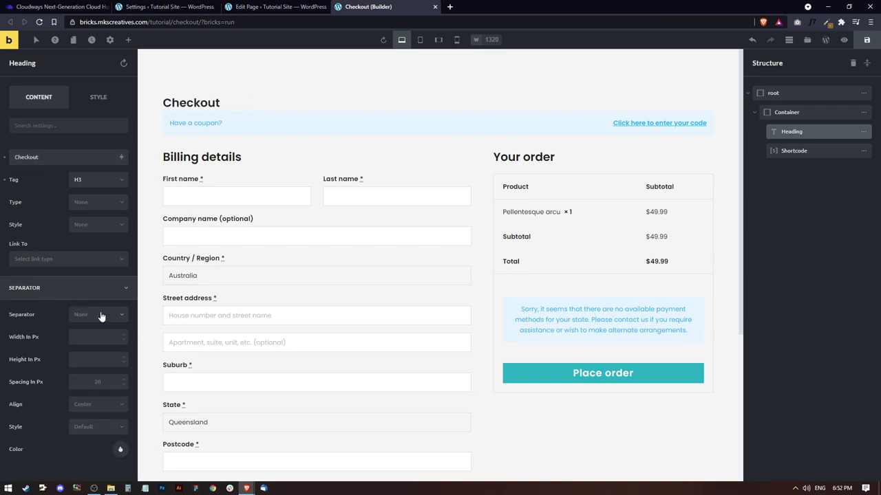
left_click(100, 315)
left_click(90, 336)
left_click(96, 336)
left_click(90, 366)
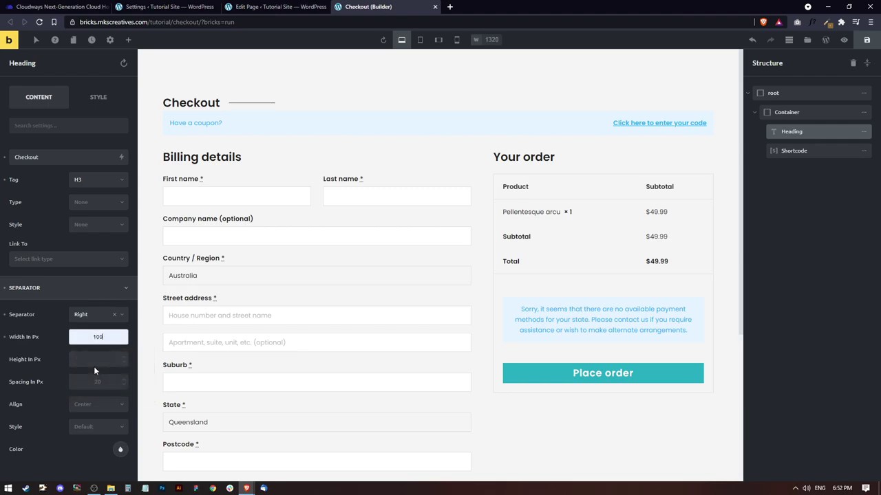
left_click(94, 365)
type("2")
left_click(96, 383)
type("25")
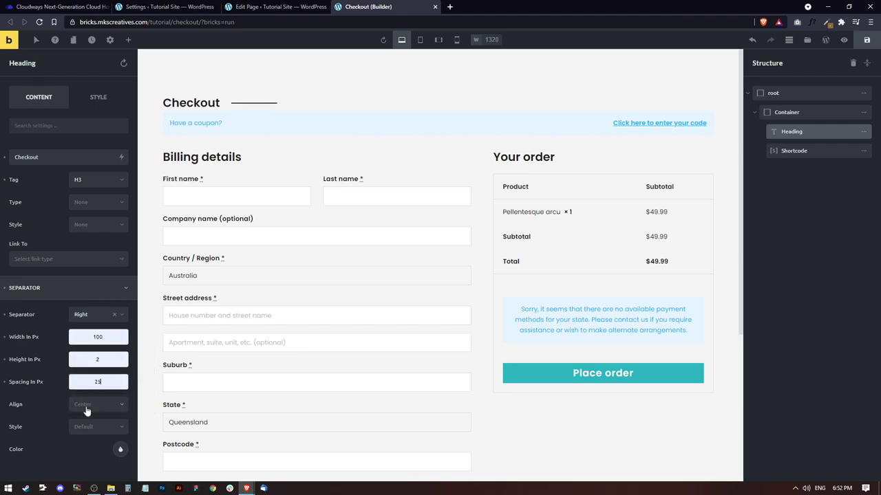
Make the heading's separator dotted and color it orange (#ff9800)
left_click(93, 428)
left_click(97, 462)
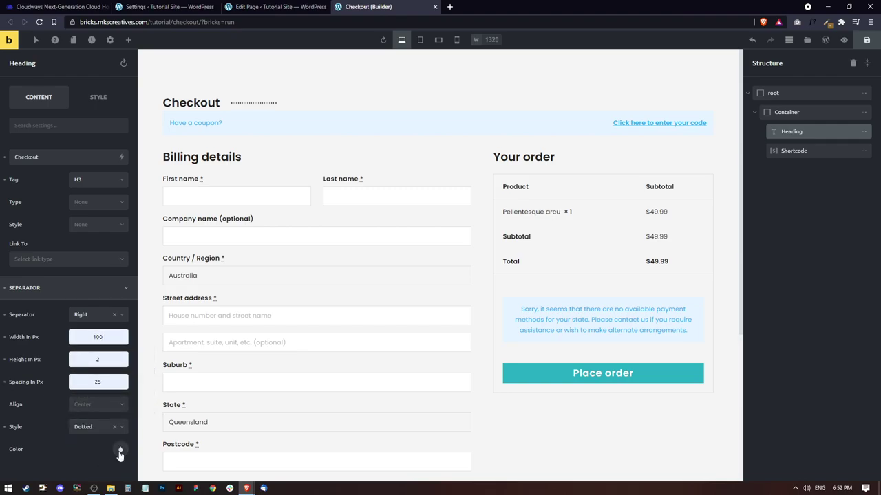
left_click(122, 451)
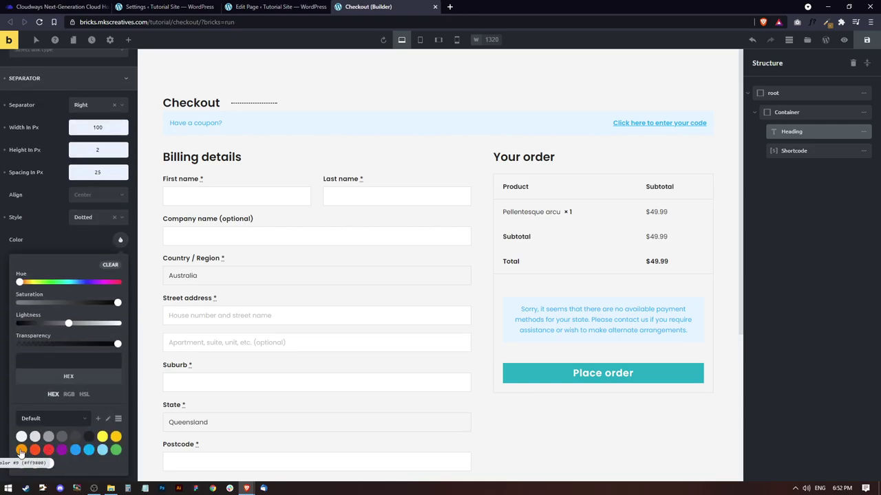
left_click(21, 449)
left_click(70, 239)
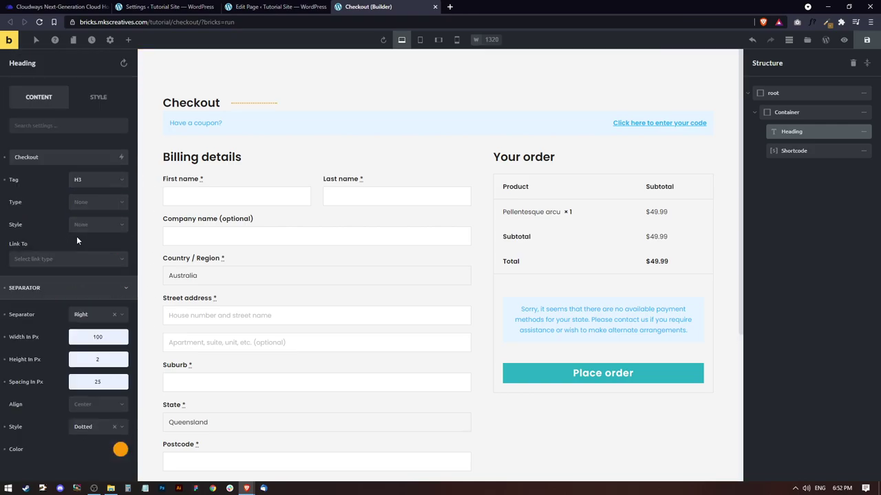
Set the Checkout heading's font size to 45 px and look over the whole checkout form
left_click(99, 97)
left_click(44, 180)
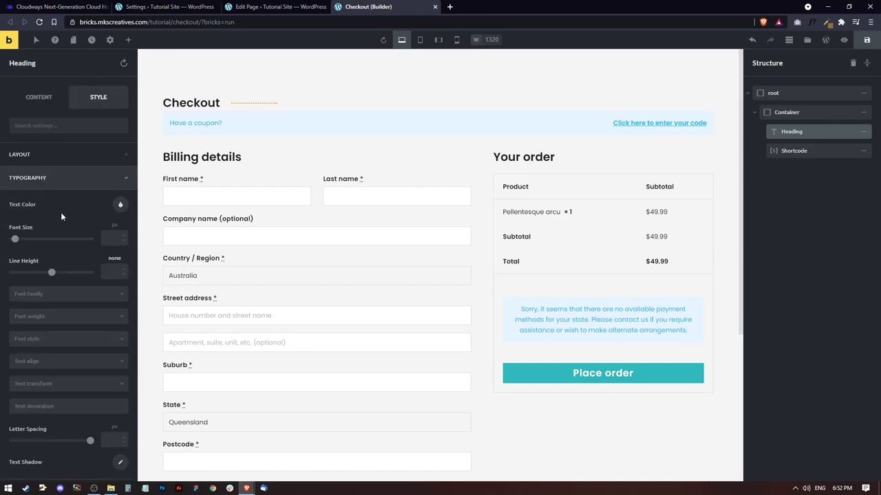
left_click(114, 239)
type("45")
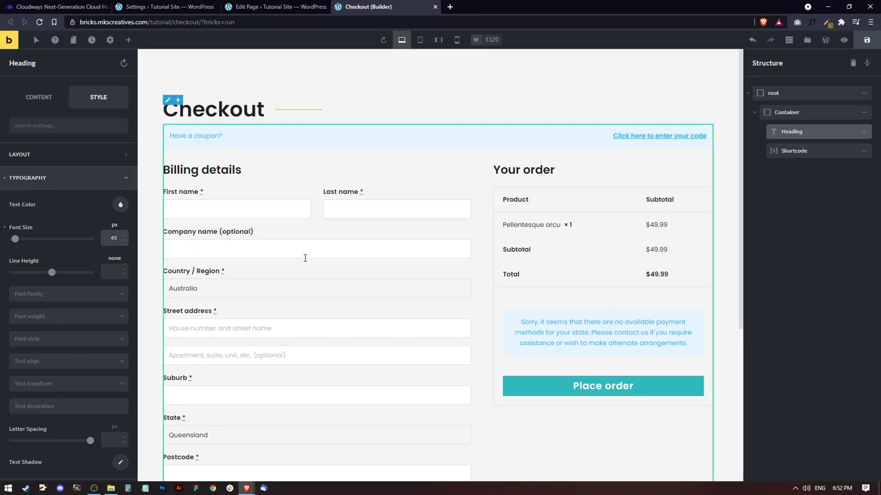
scroll(297, 202, "down", 3)
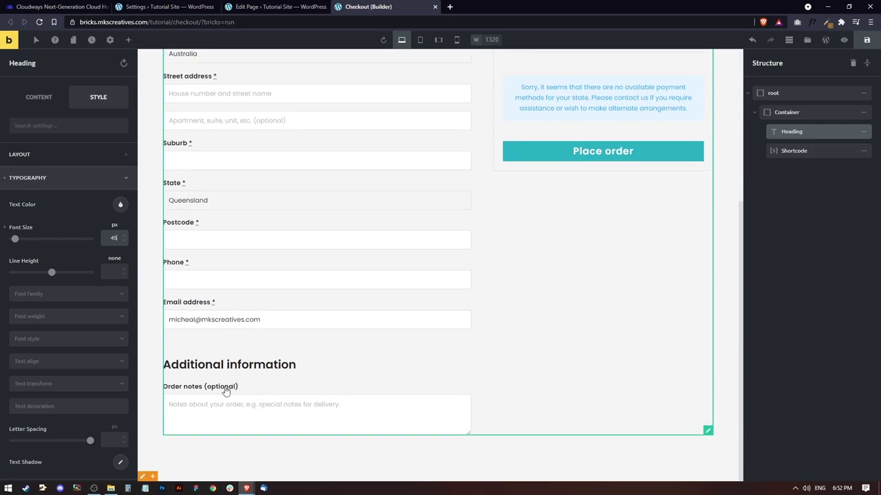
scroll(262, 367, "up", 3)
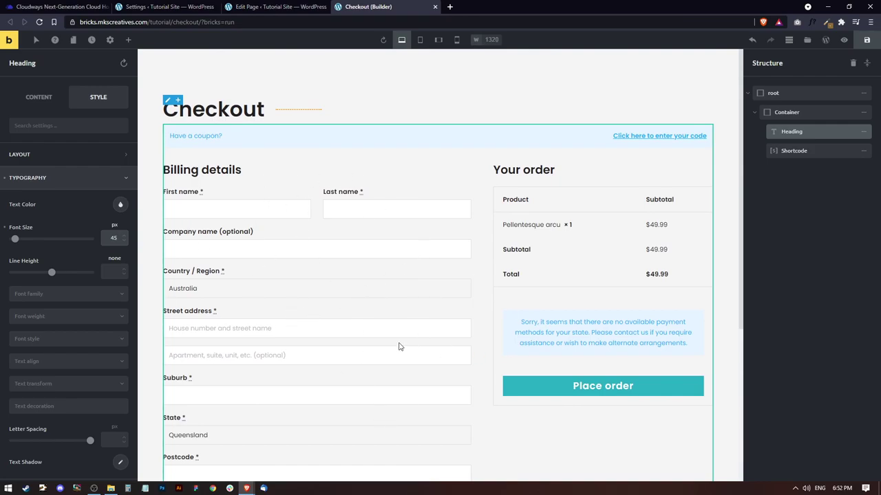
right_click(439, 212)
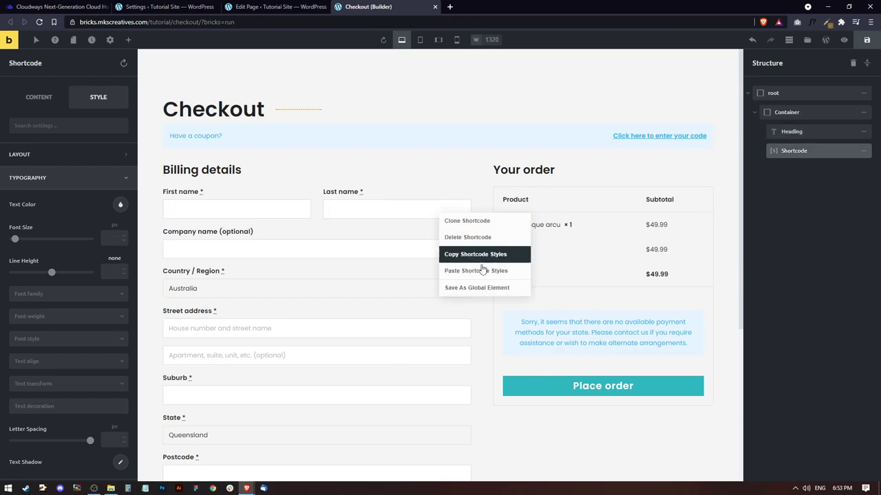
right_click(403, 159)
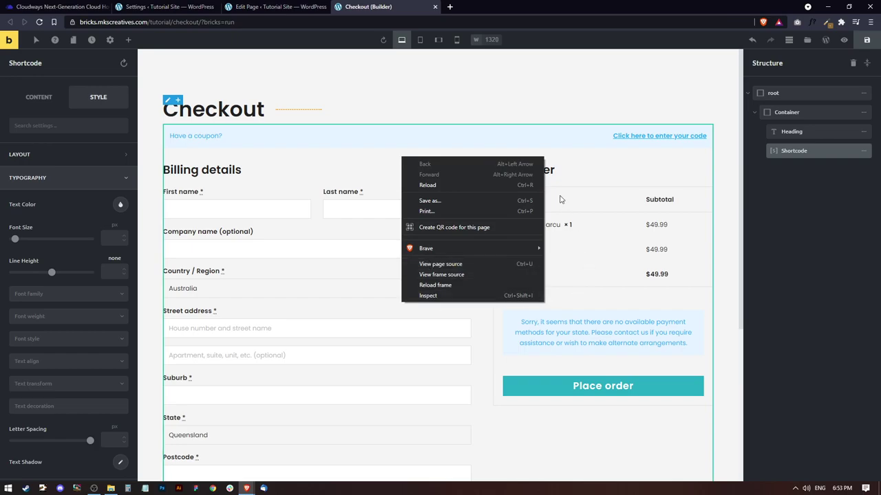
left_click(319, 183)
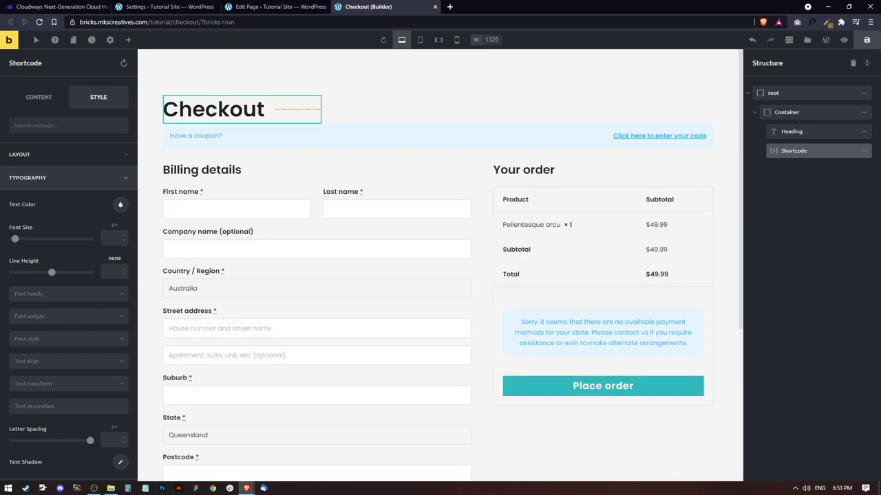
left_click(795, 131)
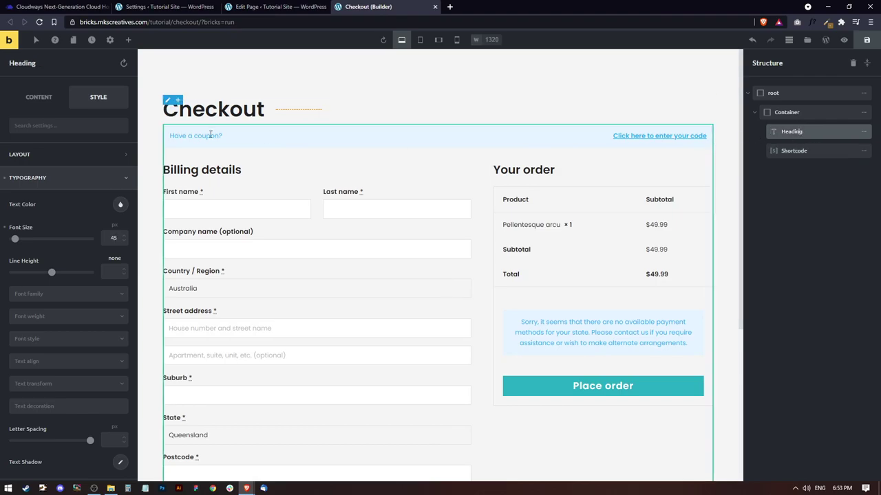
Set the inner container's row gap to 25 px and save the Checkout page
left_click(787, 113)
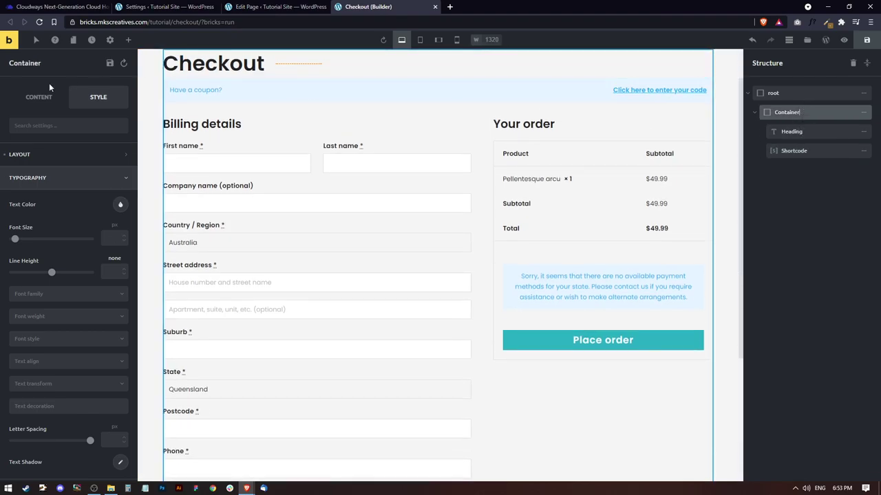
left_click(42, 101)
left_click(114, 361)
type("25")
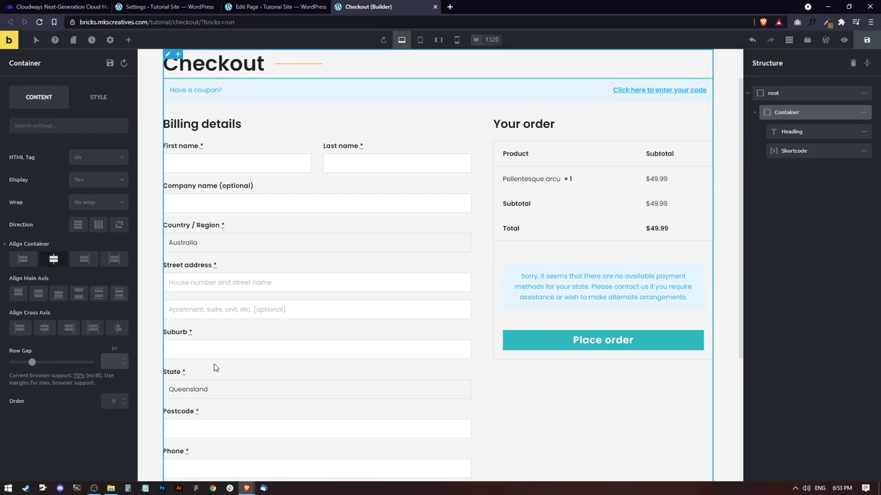
left_click(867, 39)
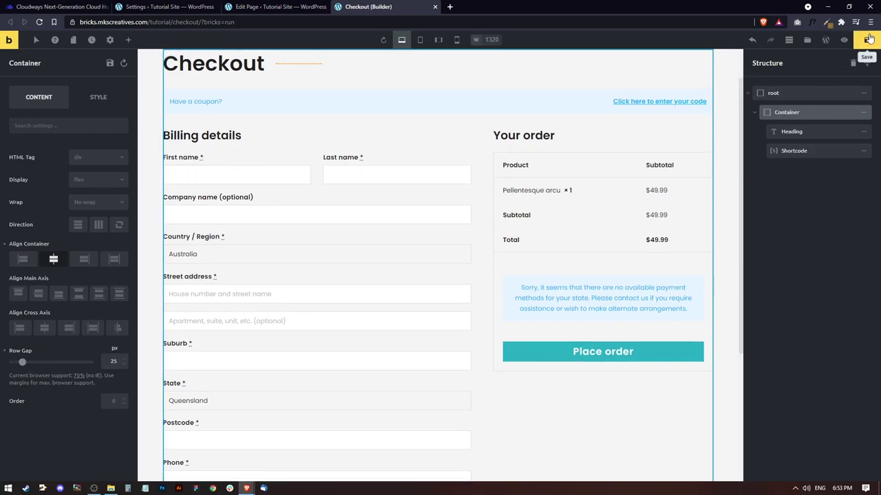
scroll(549, 251, "up", 1)
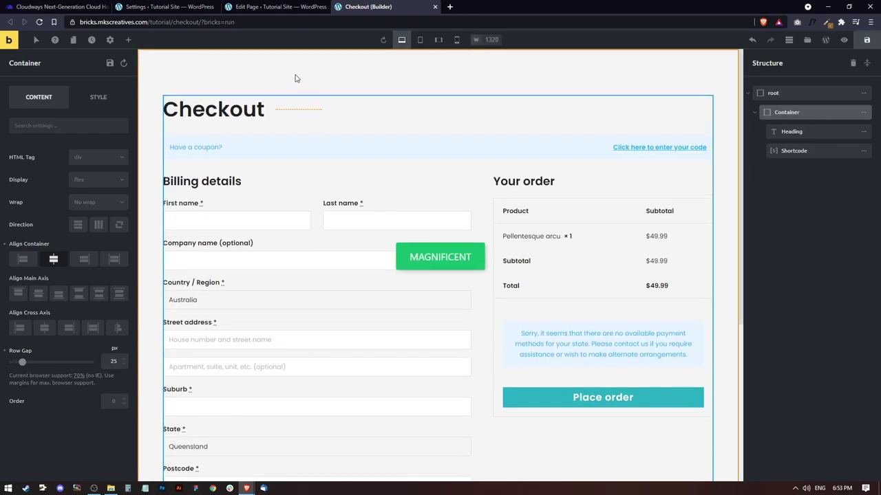
left_click(172, 6)
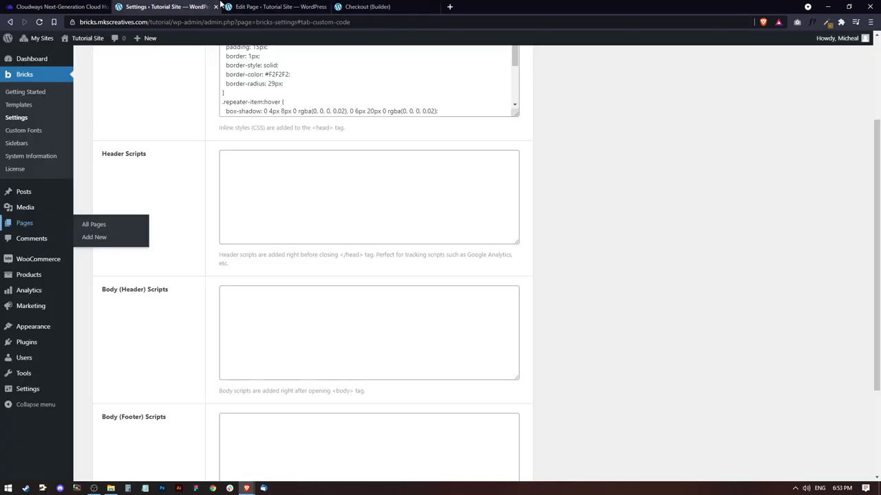
scroll(278, 189, "up", 2)
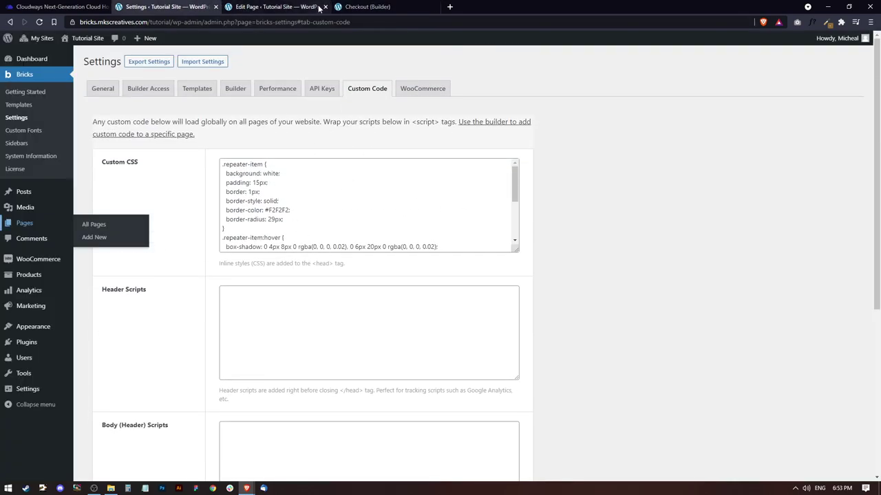
Preview the Checkout page at the 478 px mobile breakpoint and examine how the billing and order columns are laid out
left_click(368, 6)
left_click(457, 40)
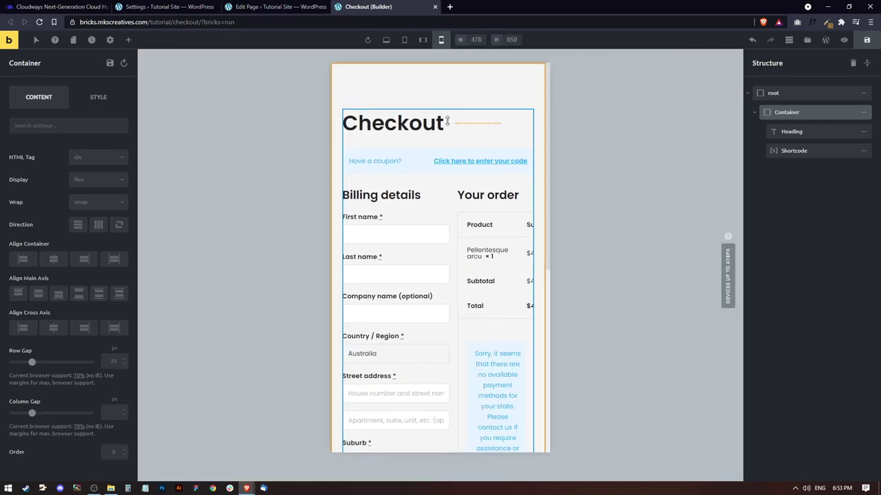
scroll(396, 134, "down", 5)
scroll(447, 179, "down", 2)
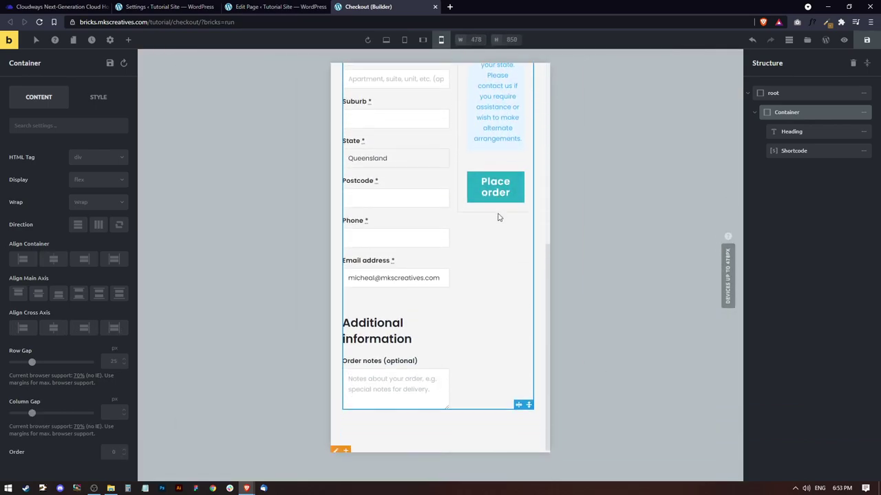
scroll(444, 314, "up", 5)
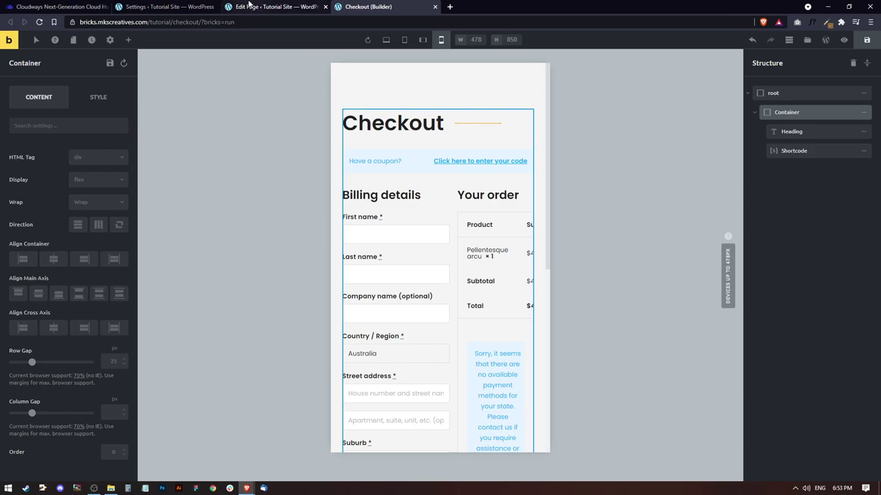
Add max-width 478px media queries to the global custom CSS, setting #customer_details to 100% width and 0% right margin, and #order_review to 100% width
left_click(276, 6)
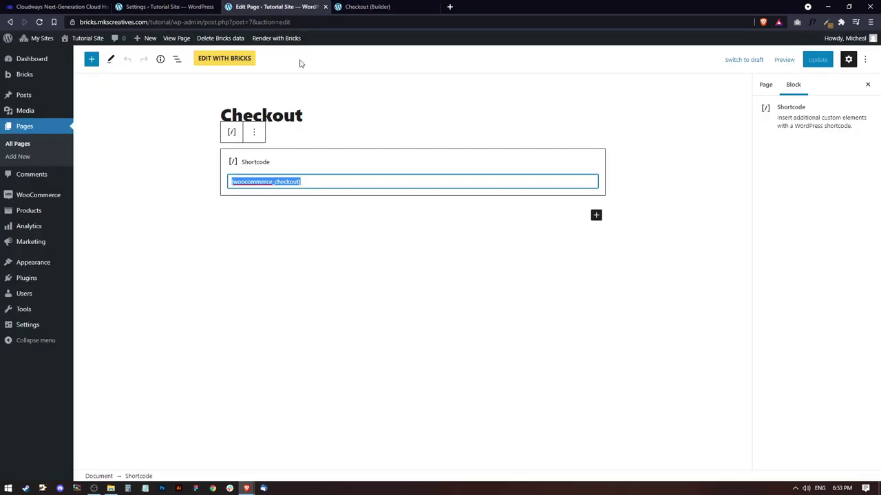
left_click(165, 7)
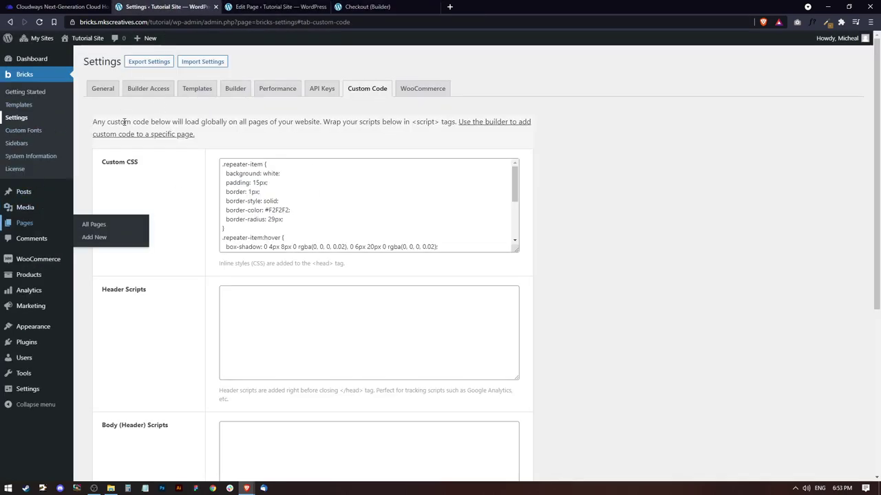
left_click(364, 218)
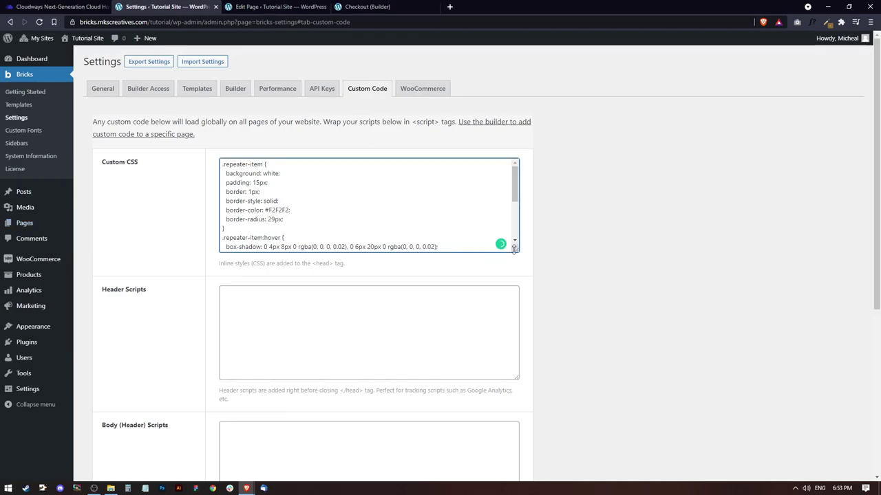
left_click_drag(516, 250, 482, 487)
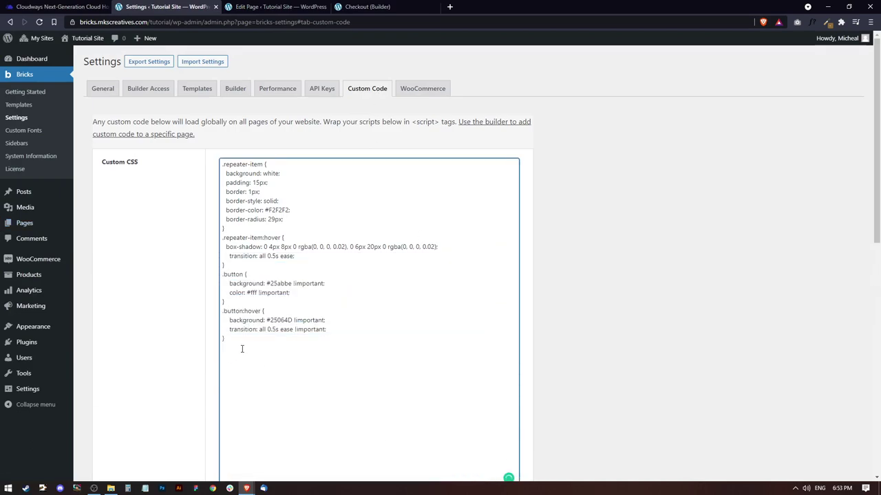
key("alt+Tab")
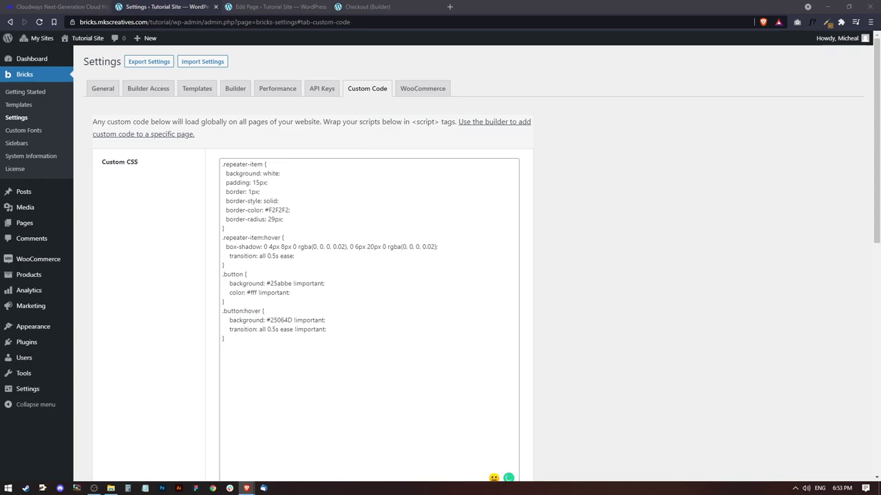
left_click(228, 360)
type("@media only screen and (max-width: 478px) { .woocommerce-checkout form.checkout #customer_details {   width: 100%;   margin-right: 0%;   } }  @media only screen and (max-width: 478px) { .woocommerce-checkout form.checkout #order_review {   width: 100%; } }")
scroll(309, 289, "down", 1)
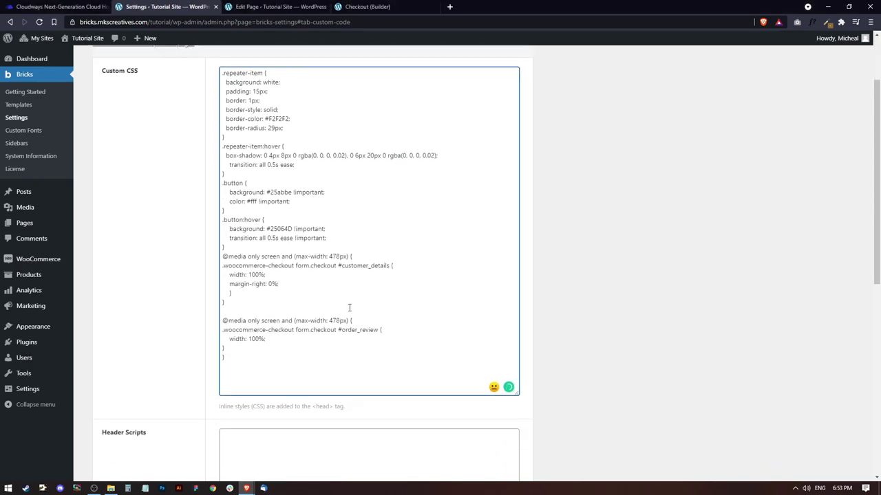
Preview the Checkout page at the mobile landscape, tablet portrait and desktop breakpoints to examine its columns
left_click_drag(340, 255, 328, 256)
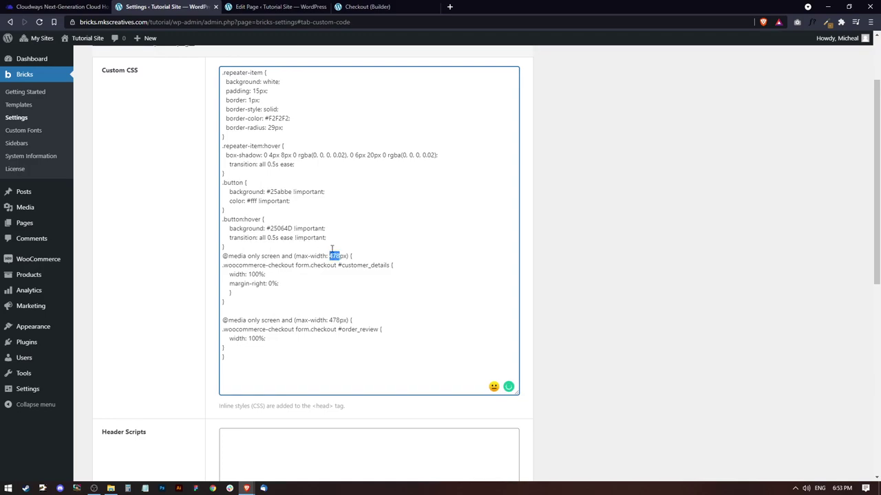
left_click(358, 8)
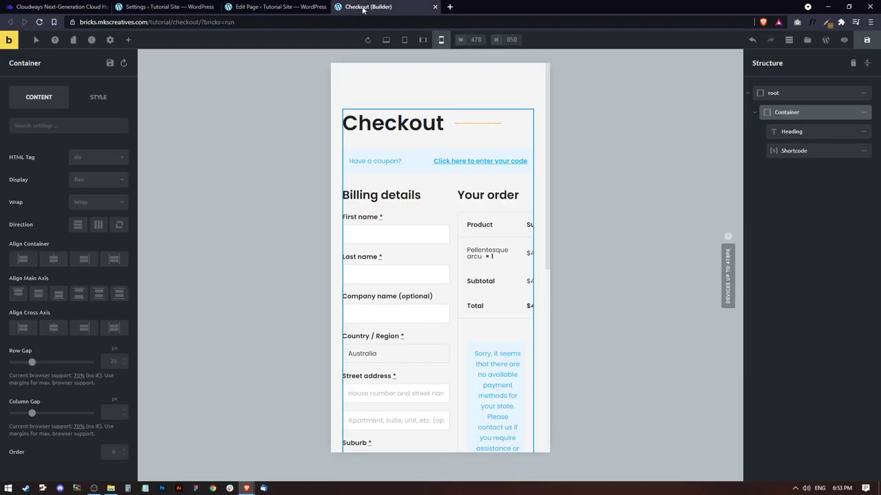
left_click(424, 41)
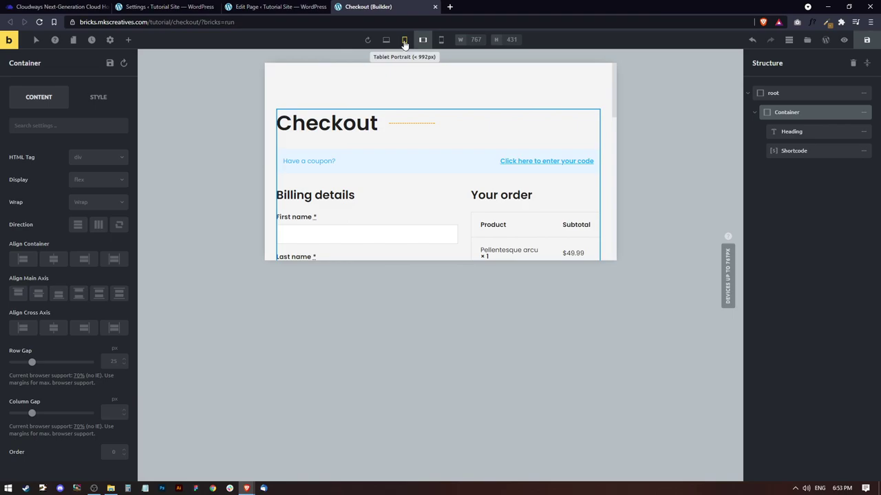
left_click(404, 41)
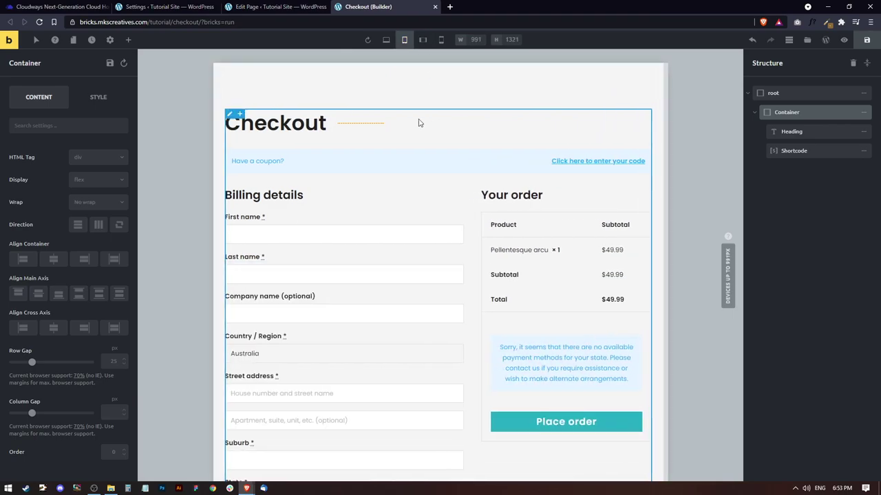
left_click(389, 42)
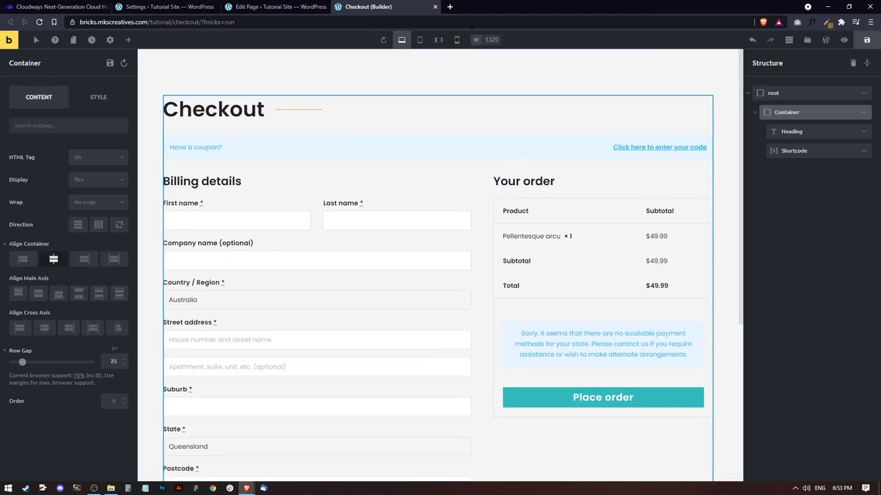
Compare the custom CSS media query's 478px limit with the builder's mobile portrait width for the Checkout page
left_click(276, 7)
left_click(130, 6)
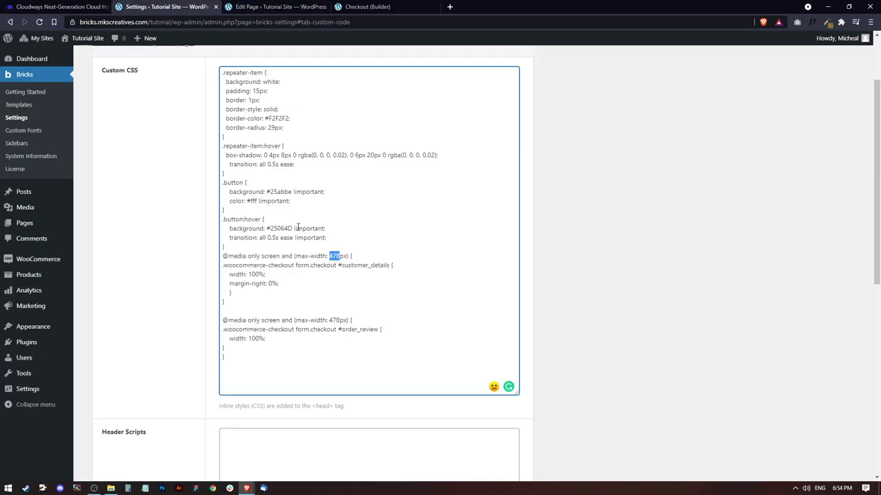
left_click(285, 301)
left_click_drag(222, 255, 355, 257)
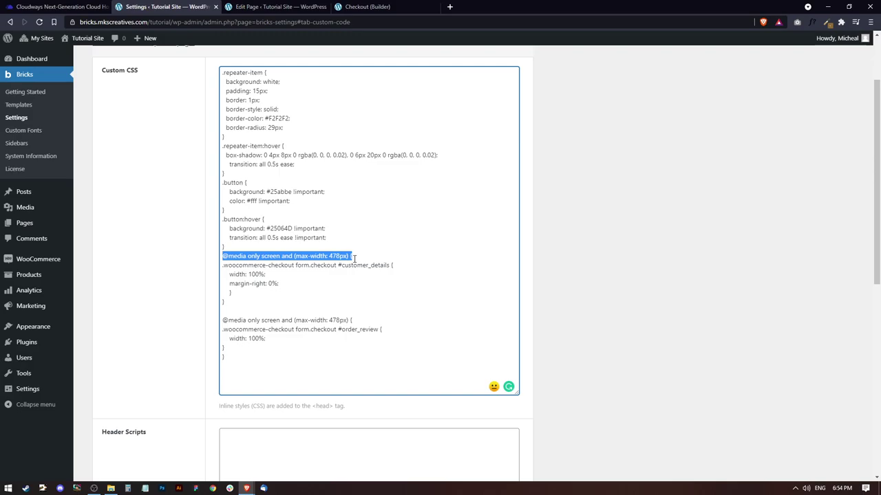
left_click(368, 7)
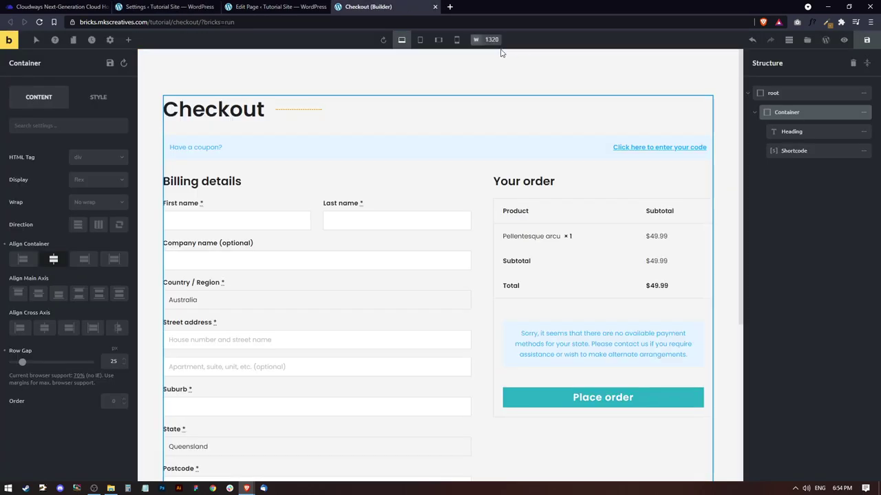
left_click(441, 39)
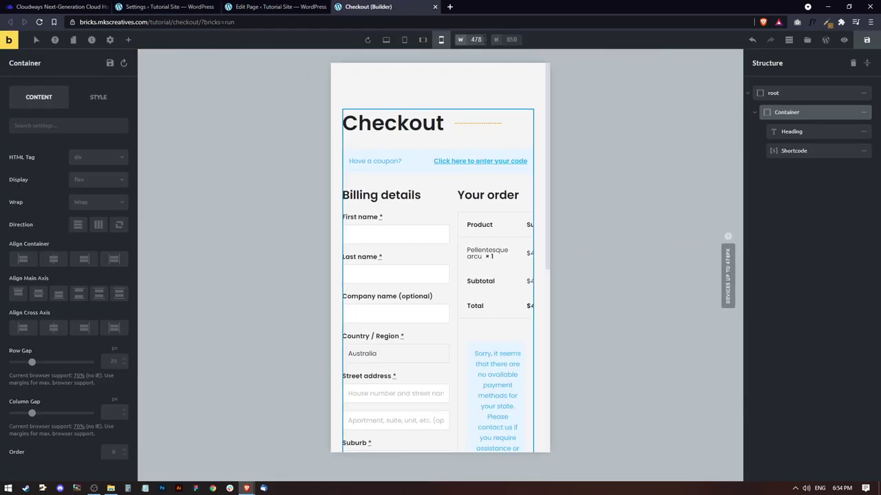
Review the selector, width and margin-right declarations in the checkout media queries of the custom CSS
left_click(181, 7)
left_click(270, 283)
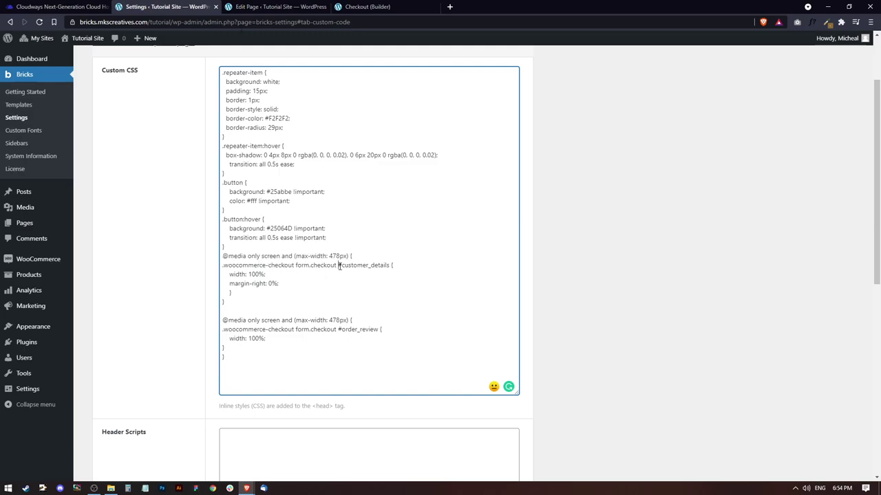
left_click_drag(339, 265, 220, 265)
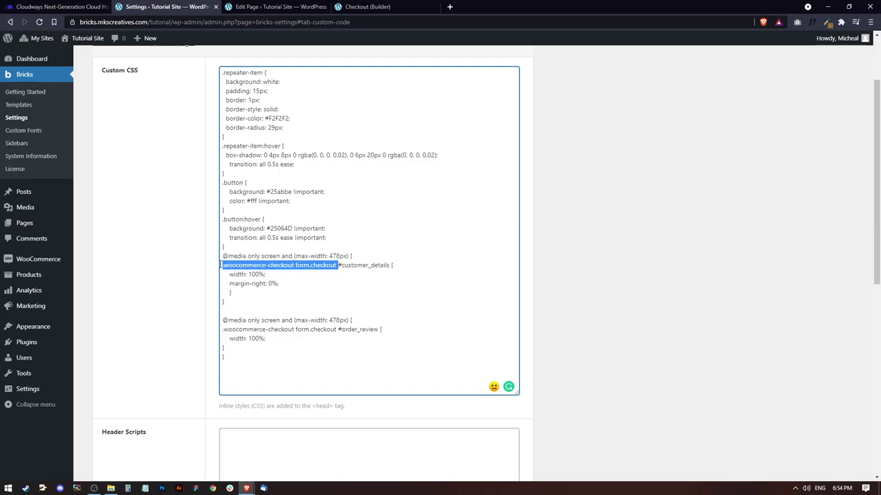
left_click(284, 279)
left_click_drag(277, 284, 229, 284)
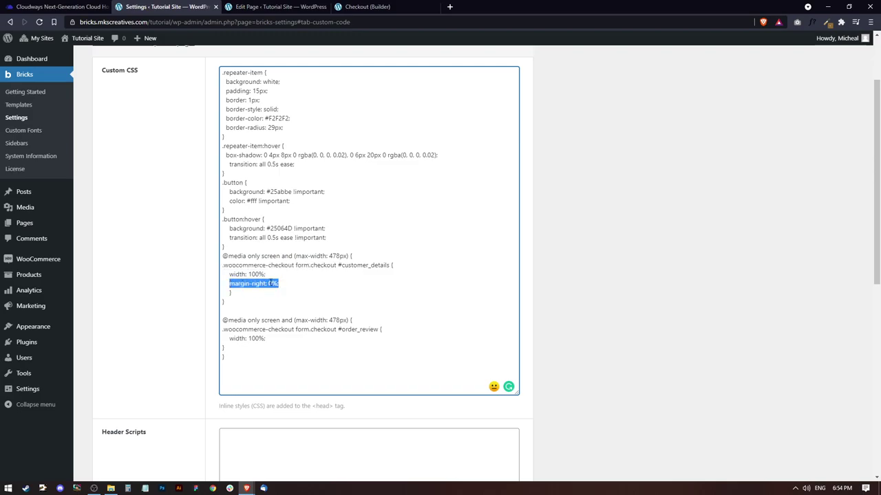
left_click_drag(267, 275, 224, 273)
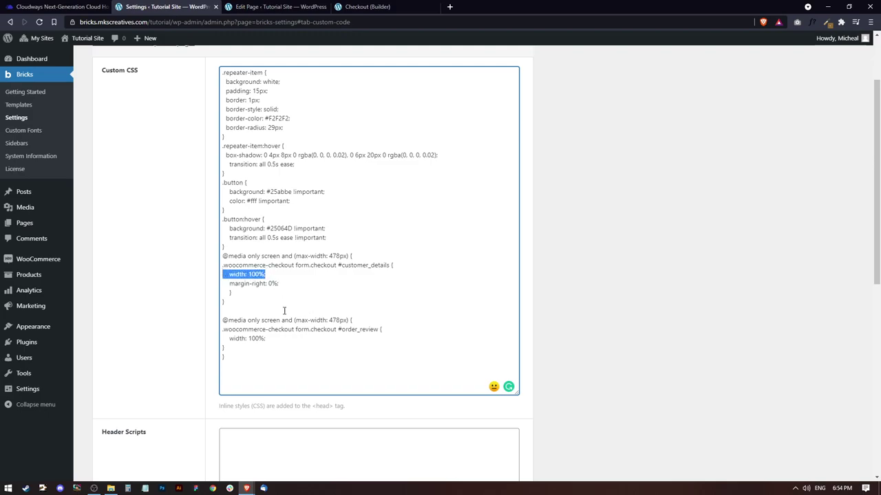
left_click(260, 330)
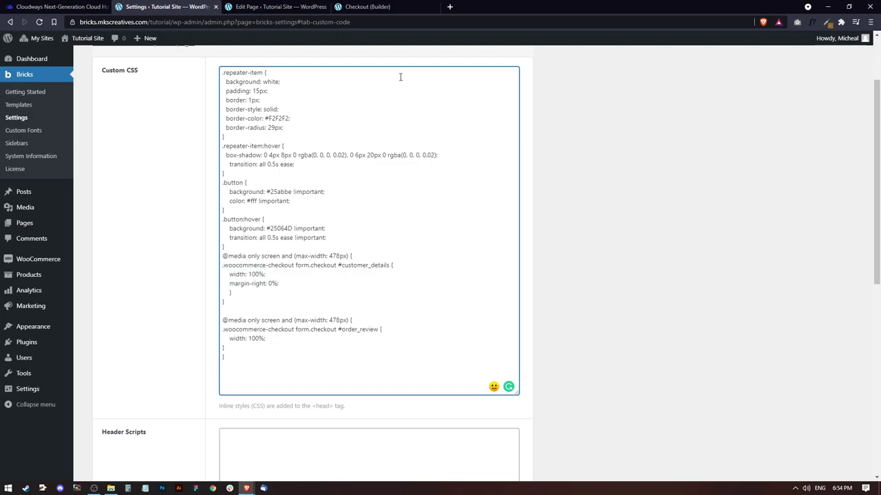
Save the Bricks custom code settings and reload the Checkout page in the builder
scroll(190, 371, "down", 6)
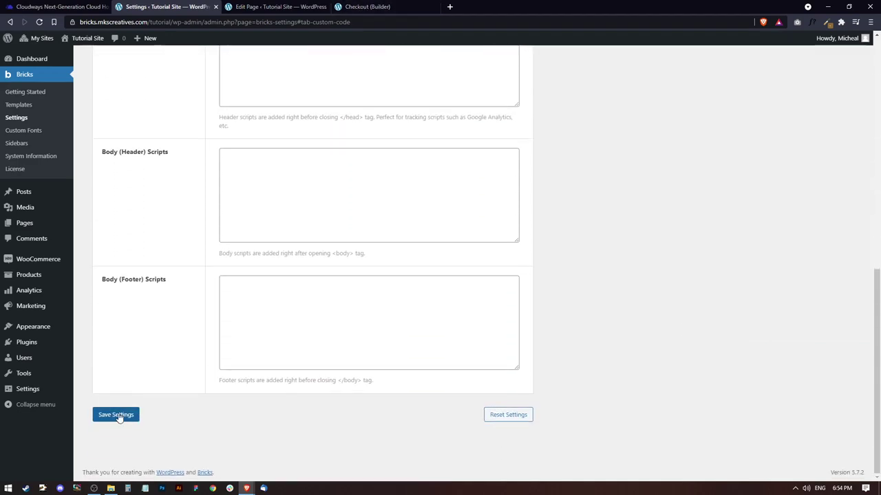
left_click(116, 415)
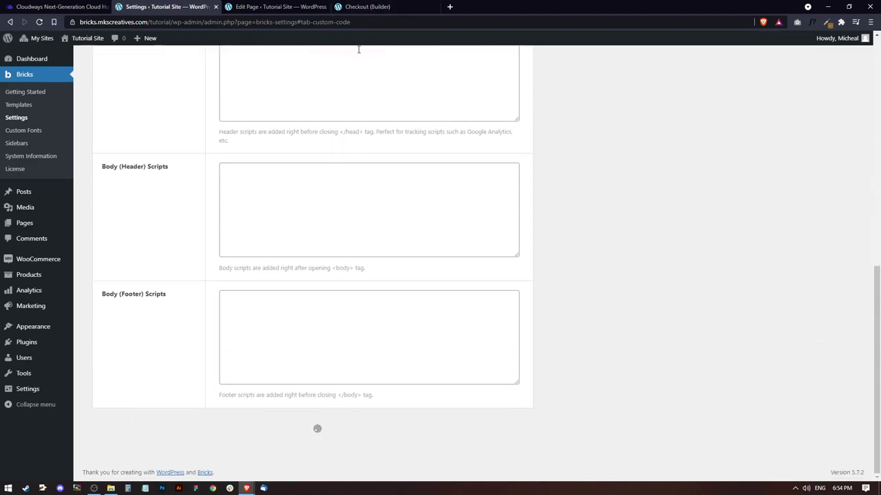
left_click(363, 6)
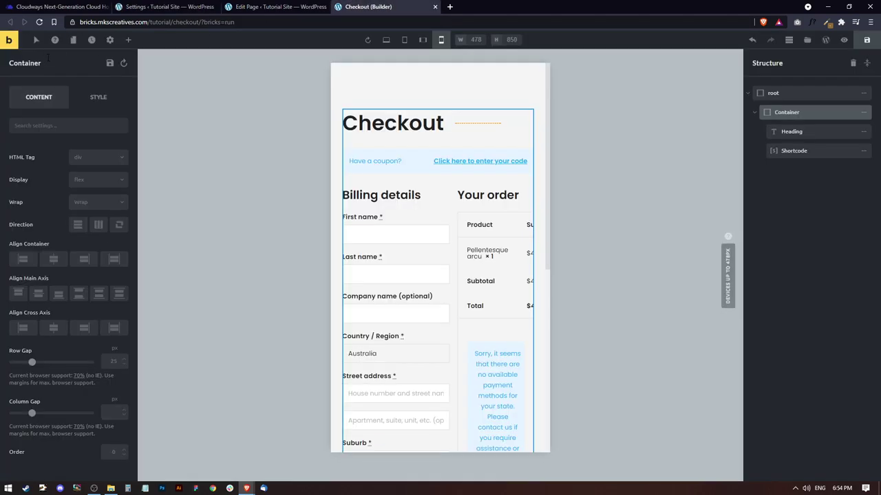
left_click(40, 22)
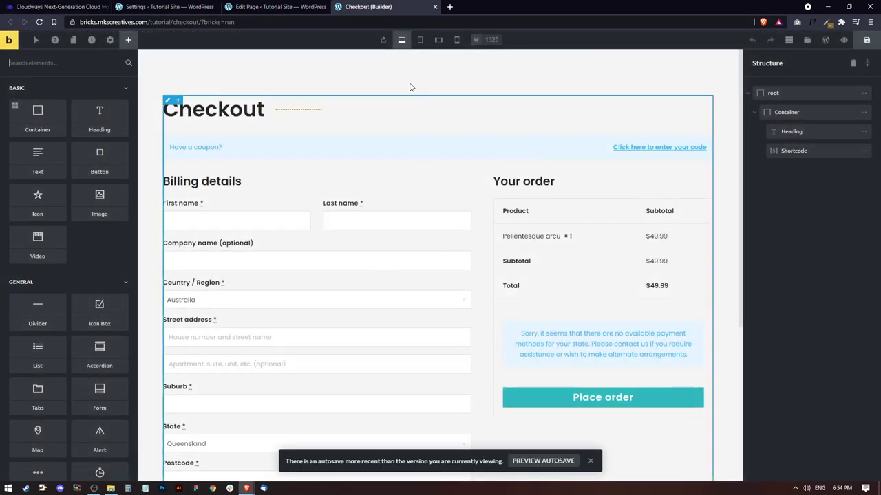
Preview the Checkout page at the 478 px mobile breakpoint and examine the billing and order sections from start to end
left_click(454, 41)
scroll(397, 92, "down", 2)
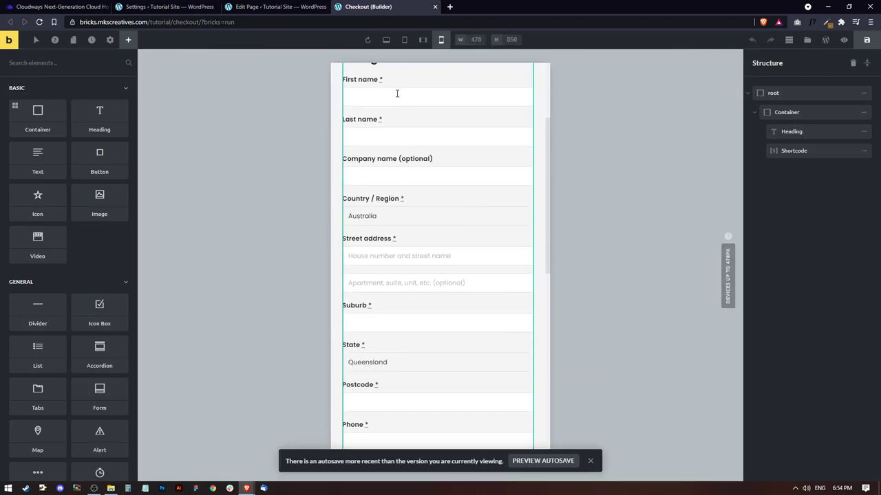
scroll(396, 300, "down", 4)
scroll(399, 302, "down", 3)
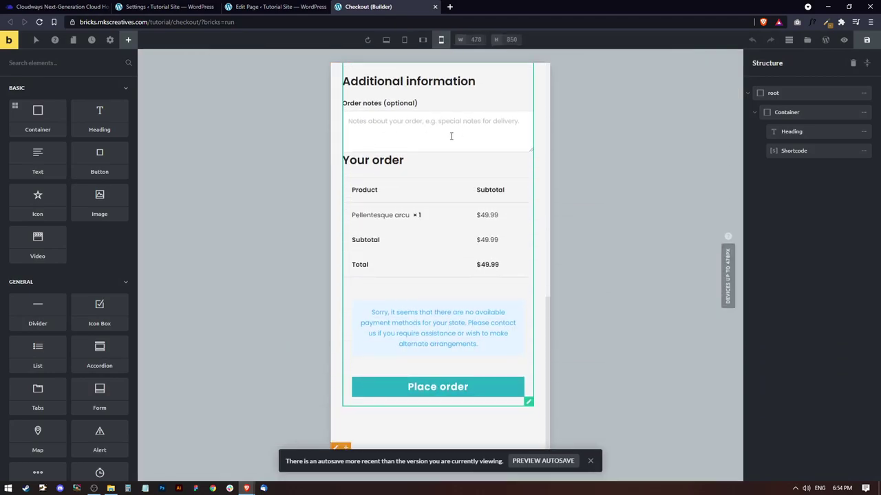
scroll(421, 236, "up", 2)
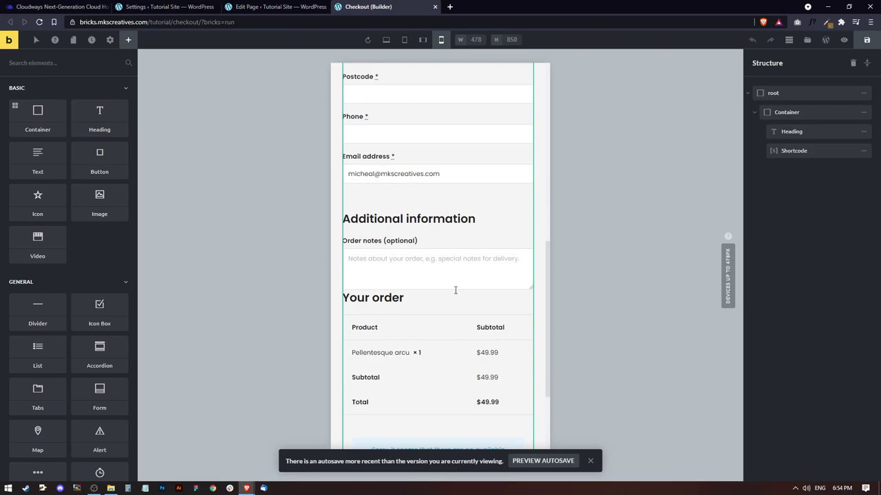
scroll(455, 290, "up", 7)
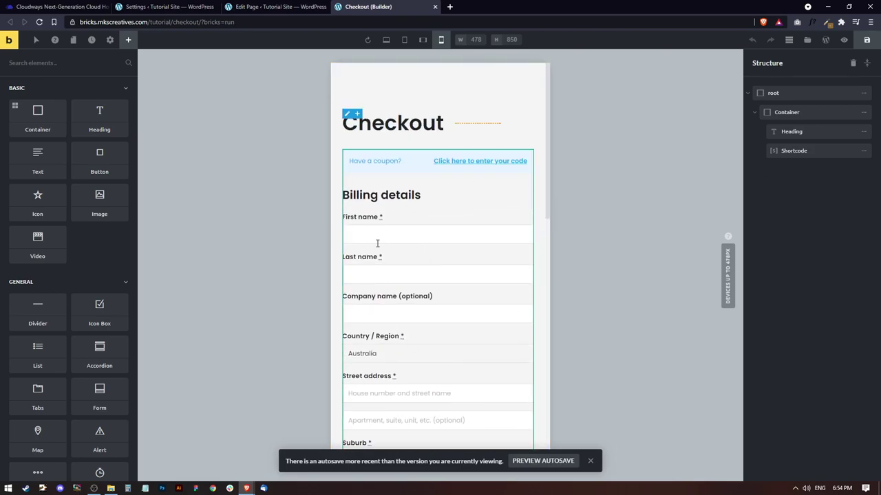
Return to the global custom CSS, enlarge its text area and add two blank lines after the last rule
left_click(264, 4)
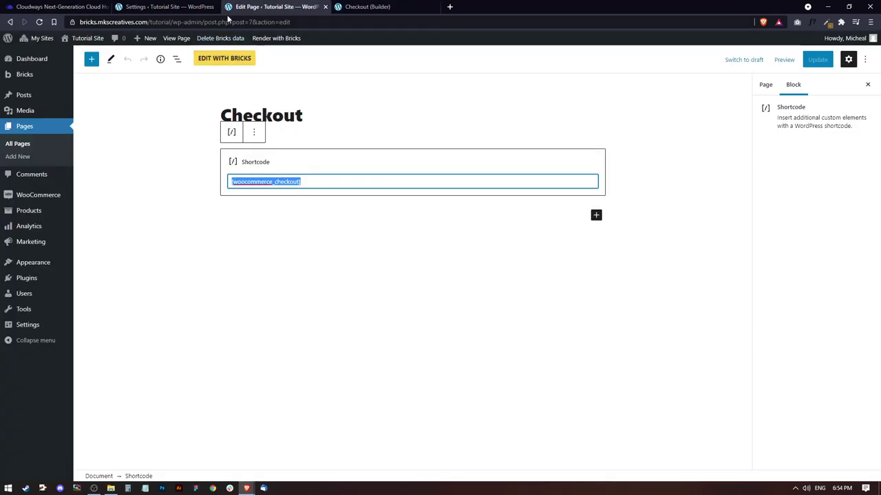
left_click(172, 6)
scroll(301, 227, "up", 5)
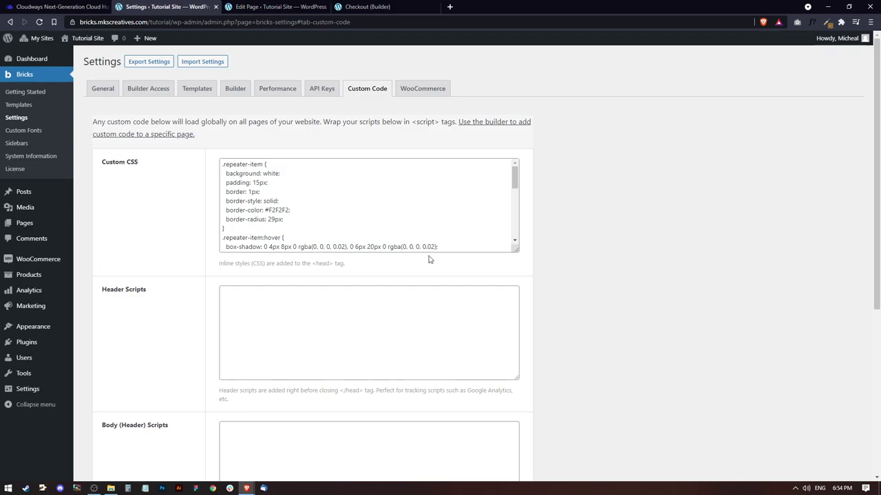
left_click_drag(516, 249, 516, 426)
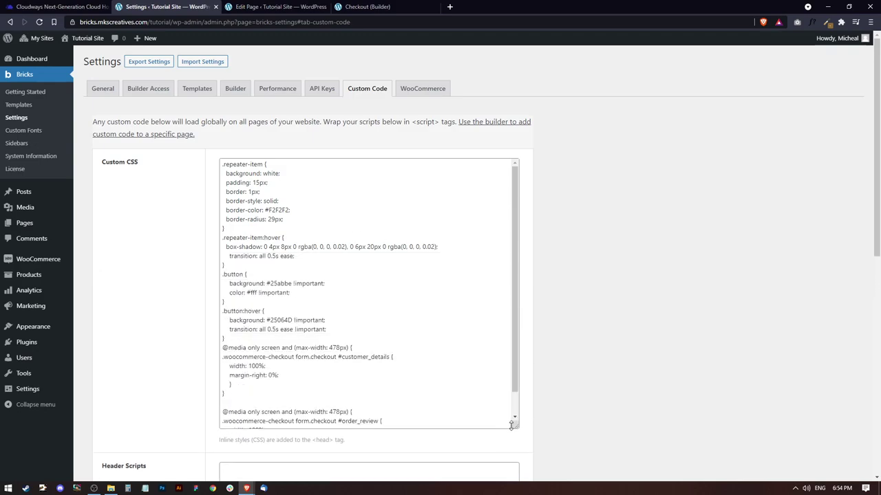
scroll(335, 309, "down", 3)
left_click(257, 377)
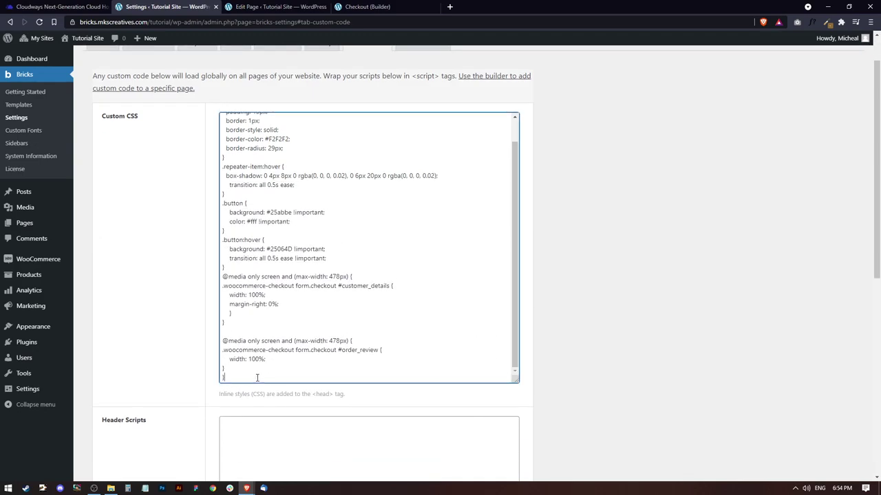
key("Return")
key("Return")
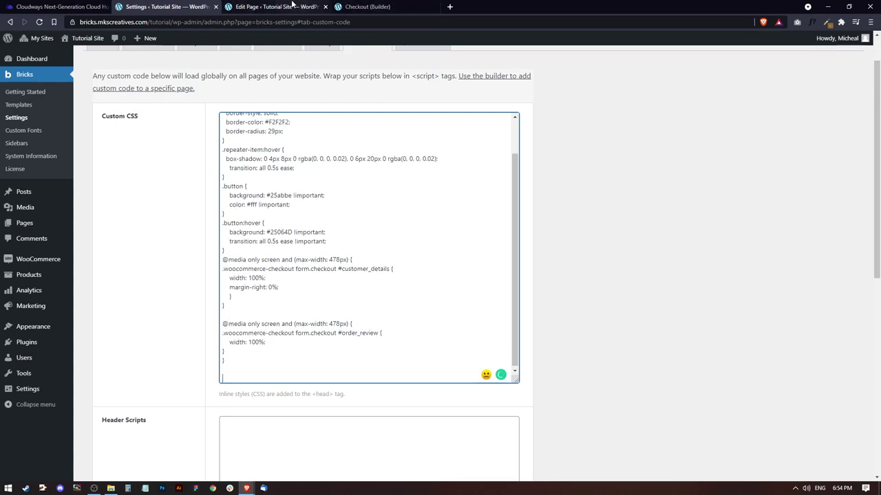
Find the Product Archives template in the Bricks template list and open it in the builder in a new browser tab
left_click(28, 227)
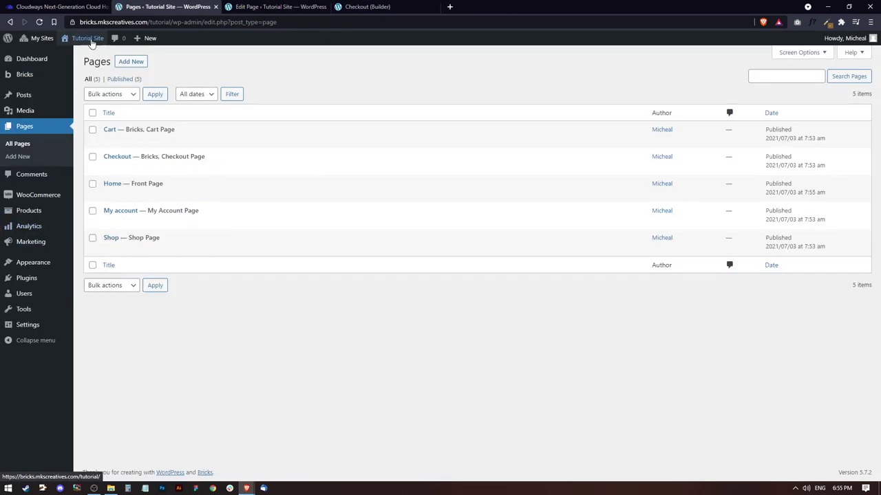
left_click(31, 78)
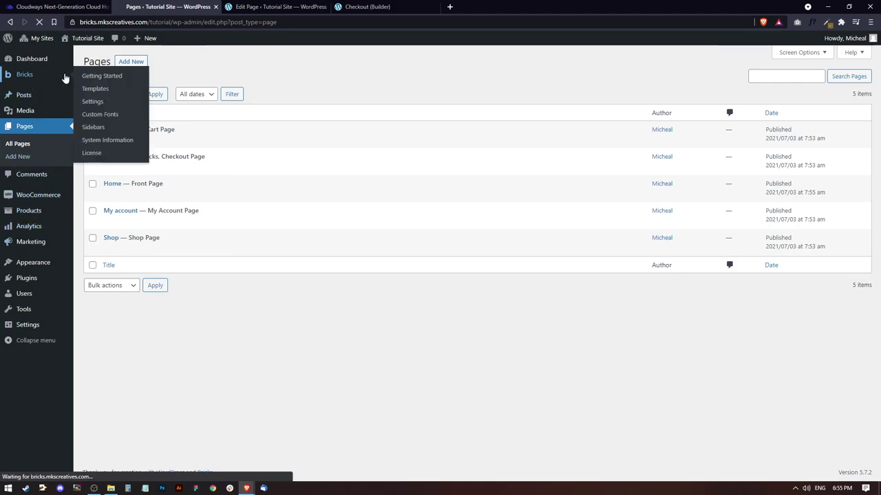
left_click(20, 104)
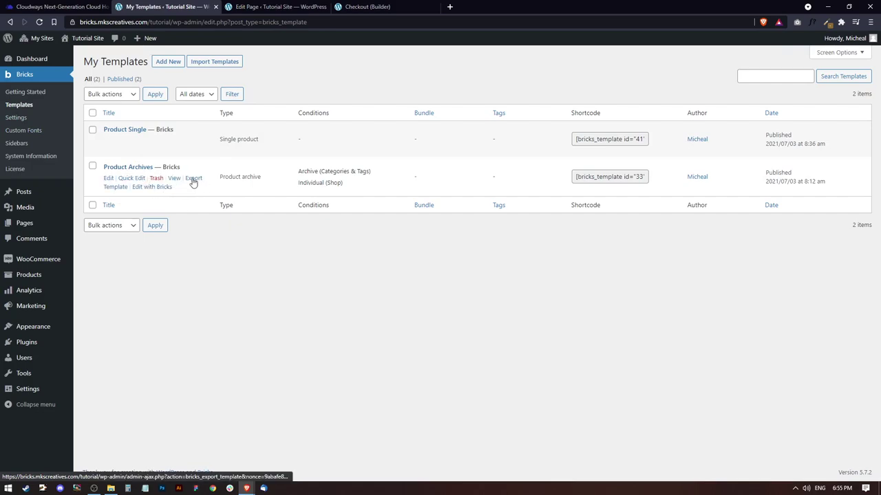
right_click(151, 186)
left_click(197, 192)
left_click(273, 6)
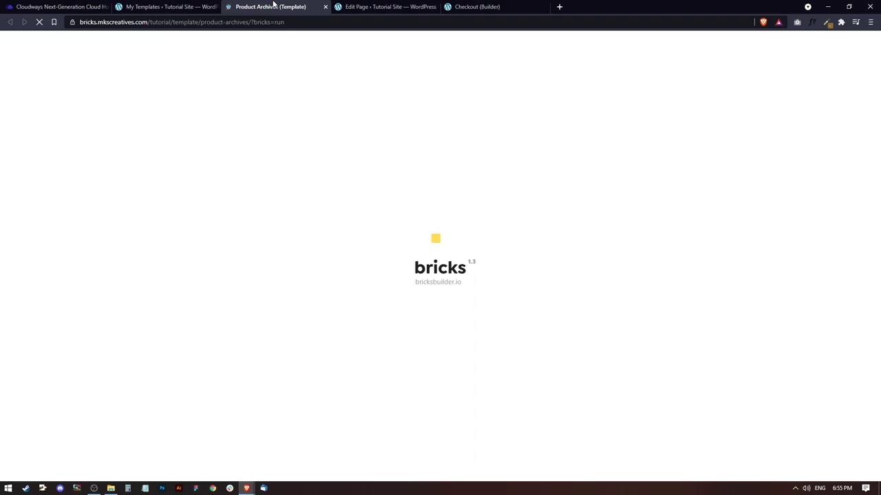
scroll(327, 268, "down", 1)
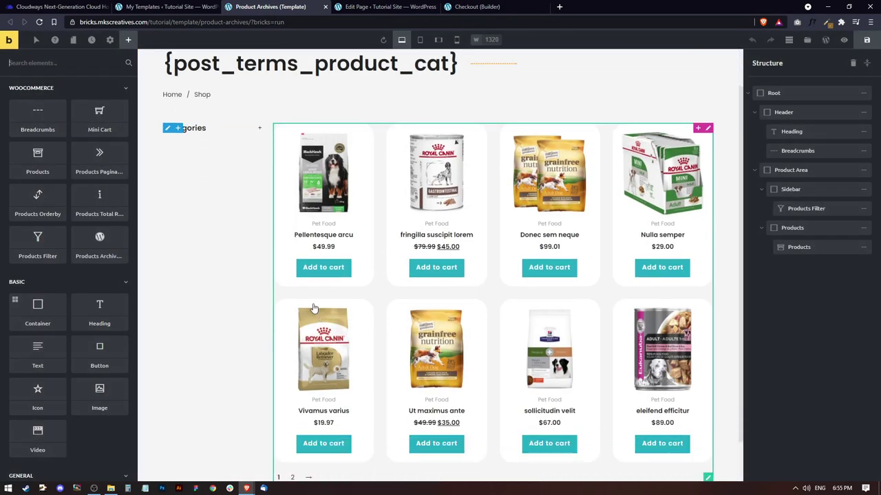
Preview the Product Archives template on the front end in a new tab and add Pellentesque arcu to the cart
left_click(328, 272)
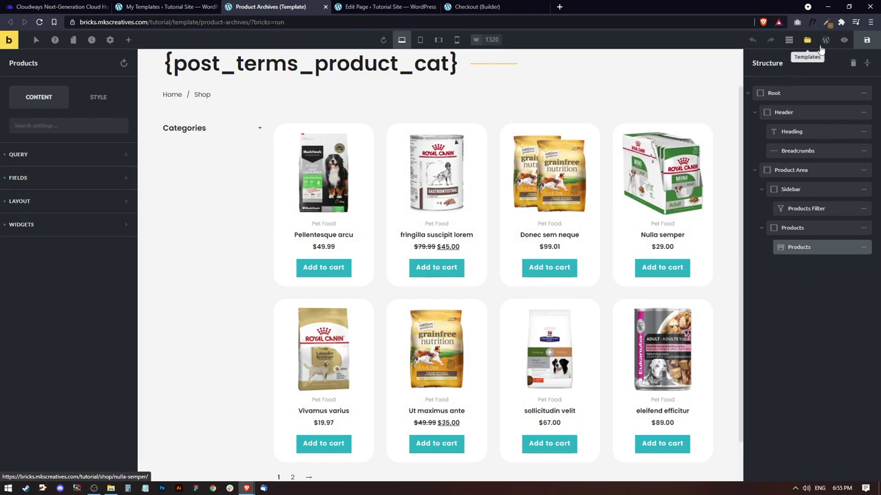
left_click(843, 40)
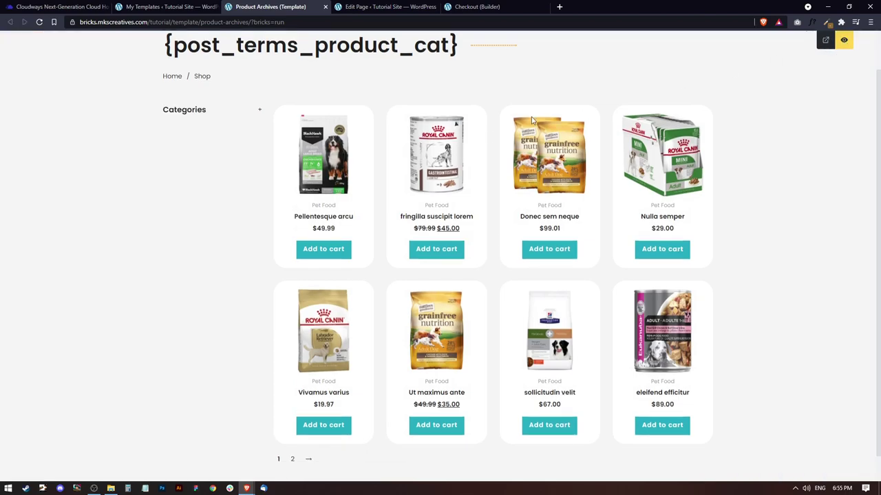
left_click(323, 251)
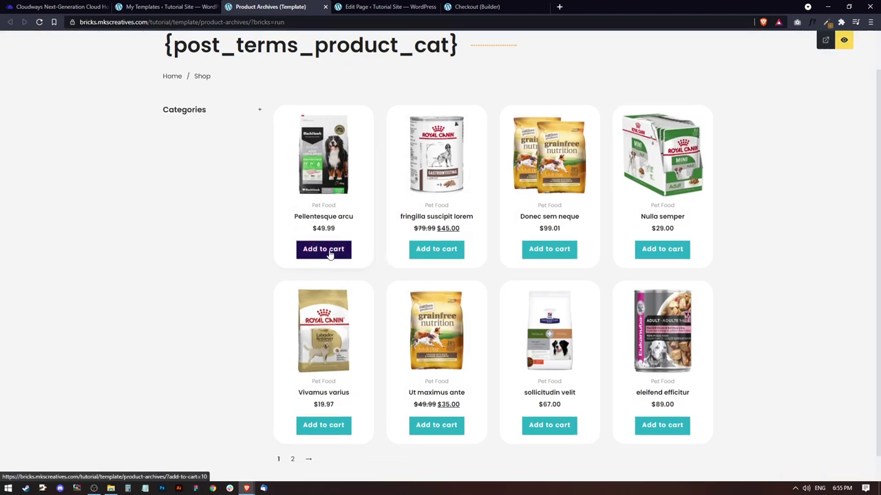
left_click(822, 39)
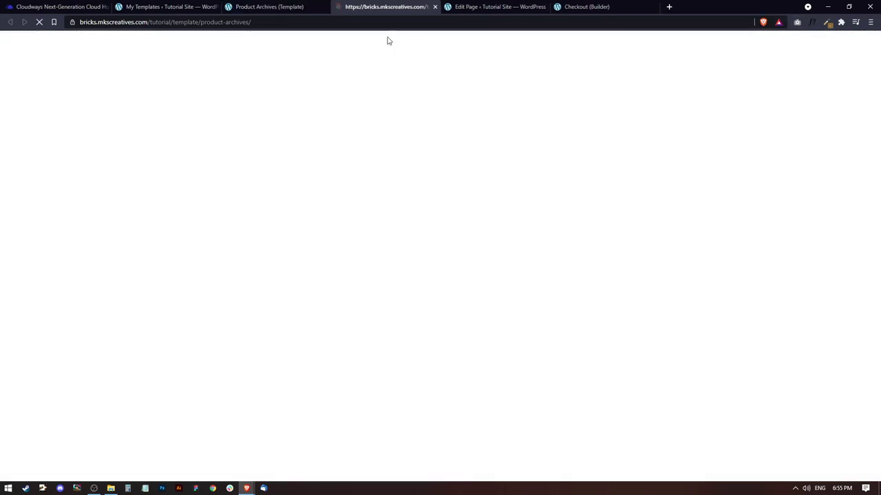
left_click(329, 287)
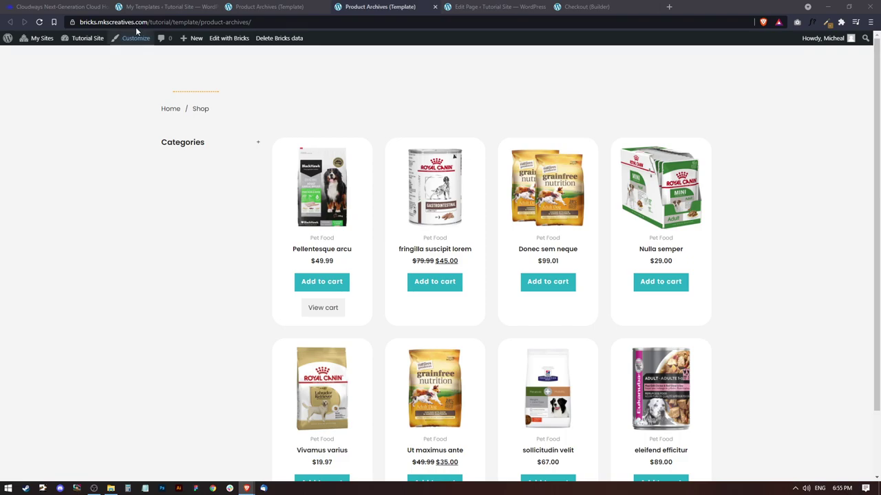
Append to the custom CSS .add_to_cart_button:hover (background #25064D) and .added_to_cart (display block, padding 0px, margin 20px 0px 0px 0px, line-height 5px, background-color #fff, color #F45EAC, all !important)
left_click(167, 6)
left_click(14, 118)
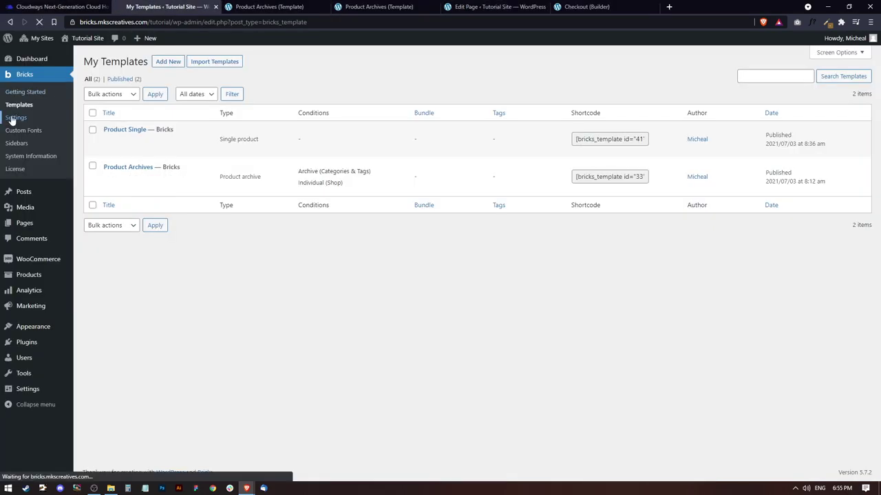
left_click(382, 96)
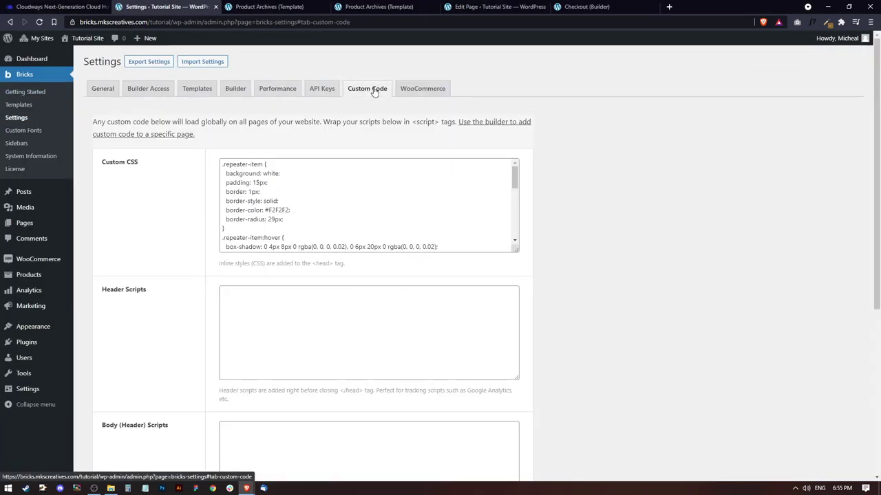
left_click_drag(517, 254, 511, 488)
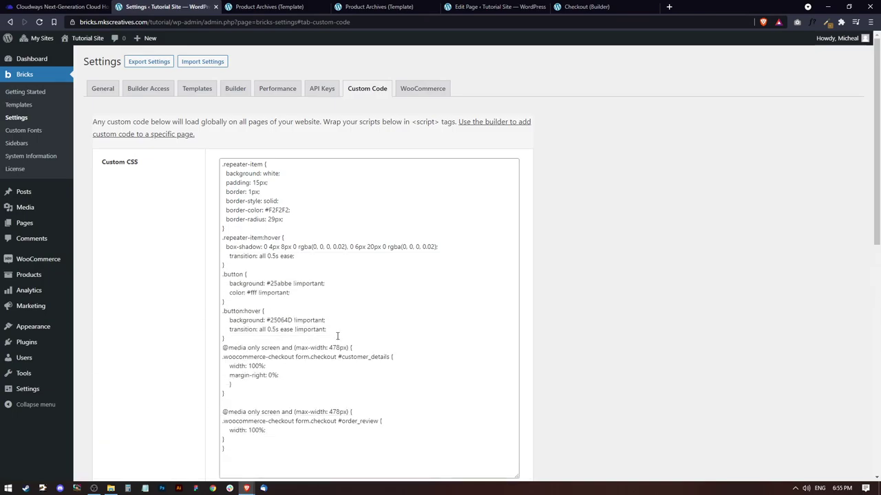
scroll(338, 335, "down", 3)
left_click(234, 220)
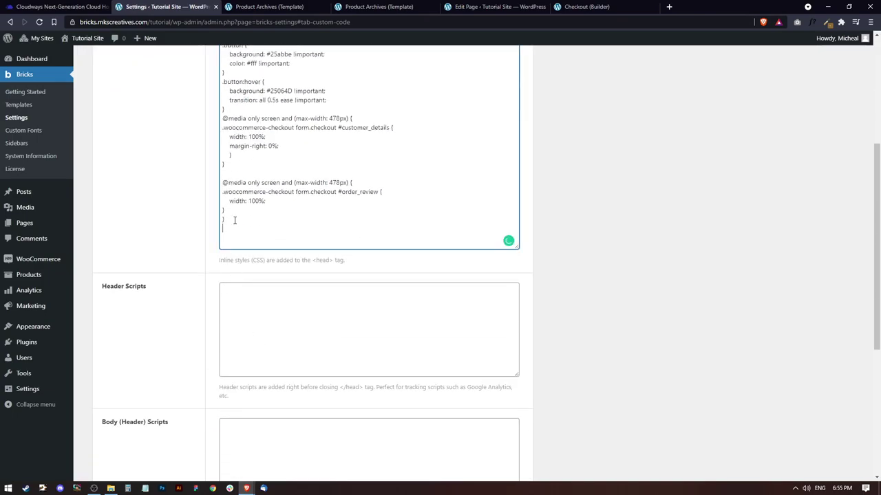
type(".add_to_cart_button:hover {   background: #25064D;   transition: all 0.5s ease; } .added_to_cart {   display: block !important;   padding: 0px !important;   margin: 20px 0px 0px 0px !important;   line-height: 5px !important;   background-color: #fff !important;   color: #F45EAC !important; }")
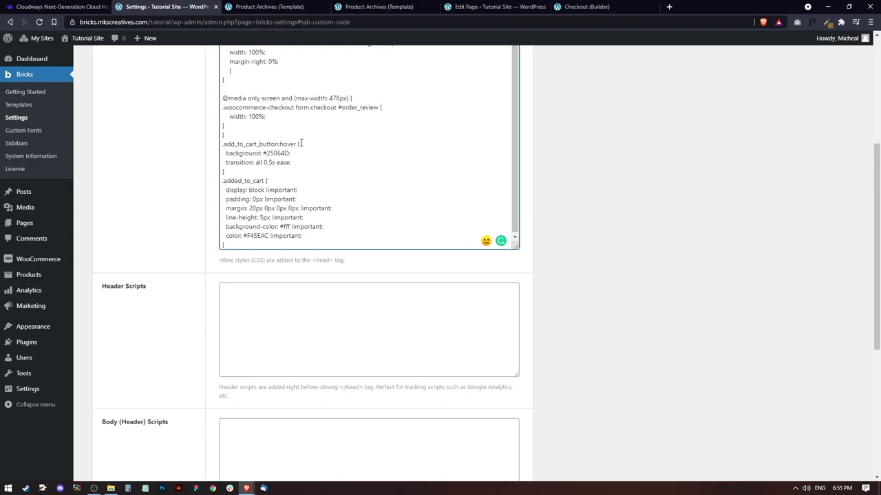
Delete the .add_to_cart_button:hover rule from the global custom CSS and save the Bricks custom code settings
left_click_drag(262, 180, 216, 154)
left_click(270, 180)
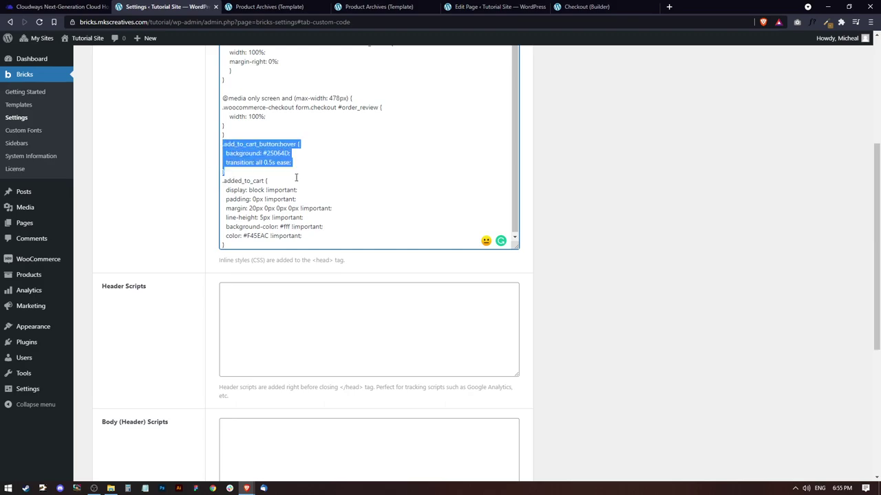
key("BackSpace")
key("BackSpace")
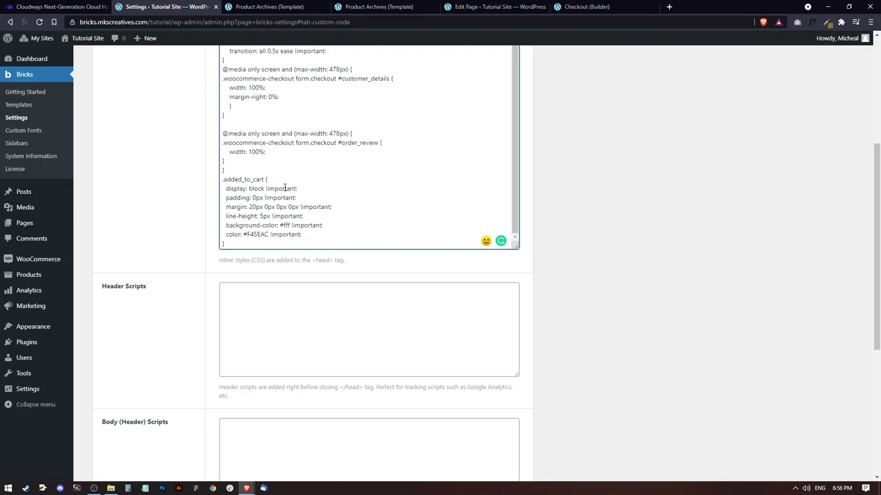
left_click_drag(305, 234, 251, 180)
left_click(247, 199)
scroll(231, 273, "down", 4)
left_click(116, 415)
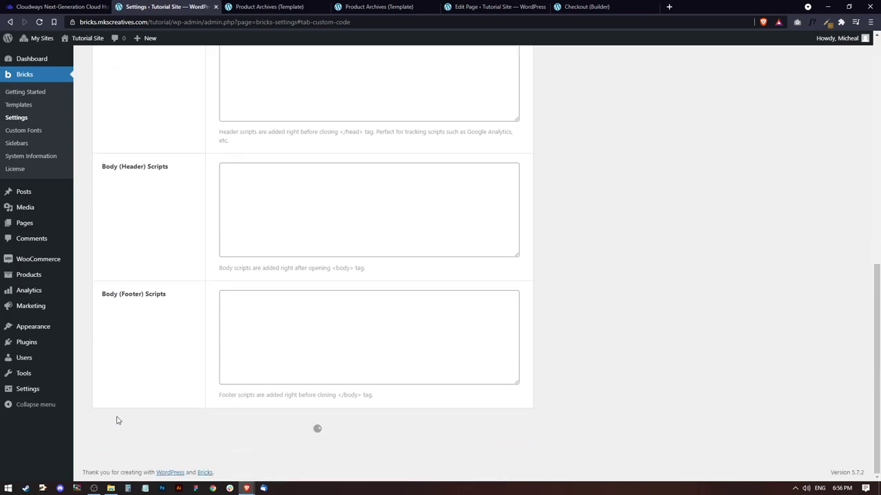
Close the browser tabs holding the Checkout page editor and the Checkout builder
left_click(586, 6)
left_click(494, 6)
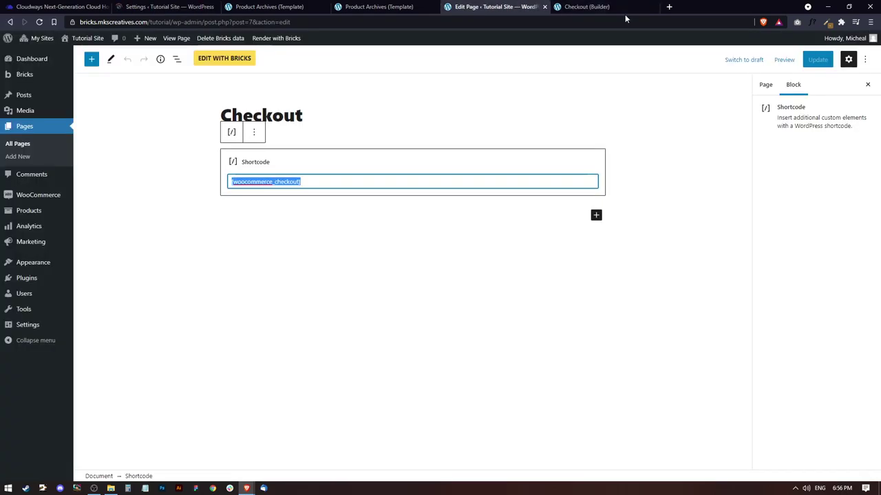
left_click(654, 7)
left_click(544, 6)
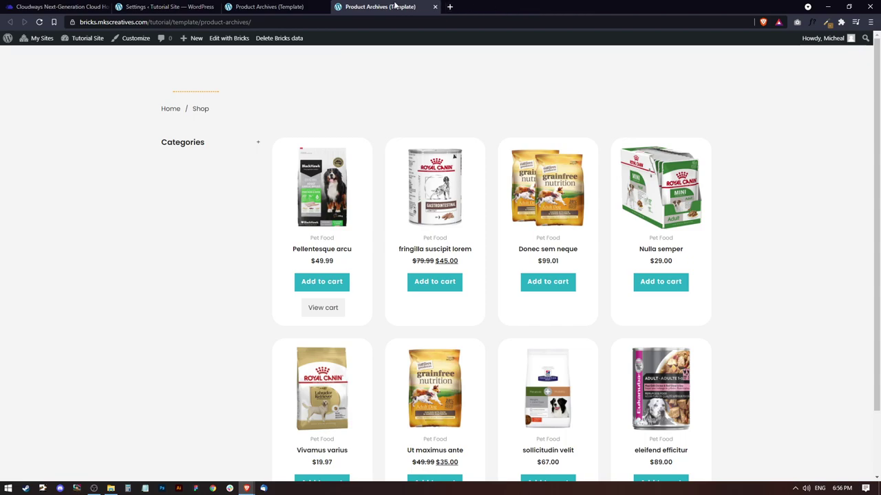
Reload the front-end Product Archives page and add Pellentesque arcu to the cart to check the styling of its View cart link
left_click(39, 22)
left_click(330, 285)
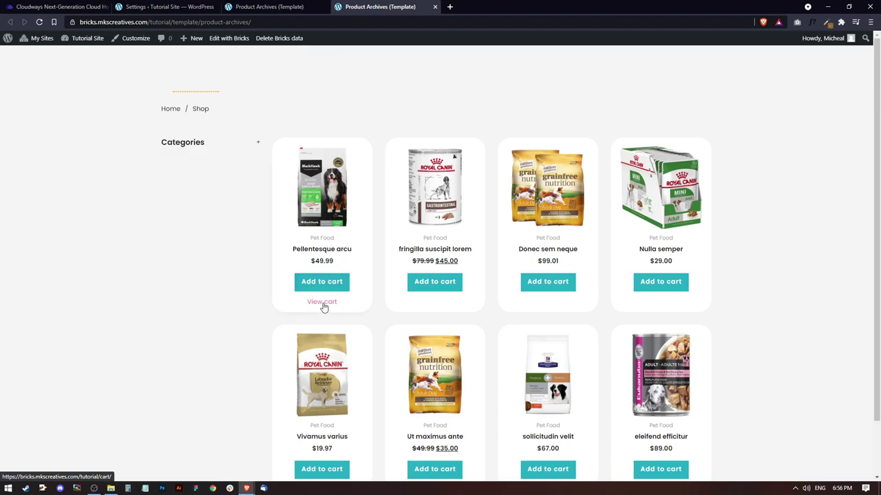
scroll(340, 246, "down", 1)
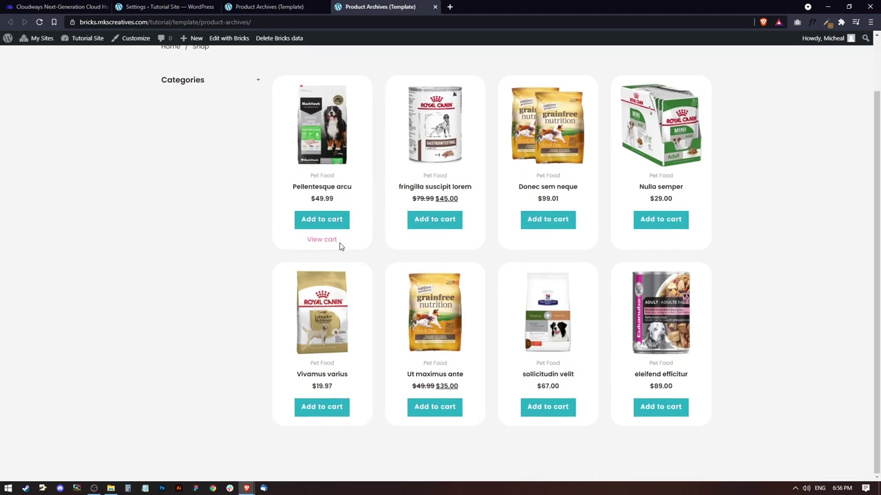
Return to the global custom CSS, enlarge its text area and review the display, background-color and color declarations of the .added_to_cart rule
left_click(290, 7)
left_click(165, 6)
scroll(290, 229, "up", 3)
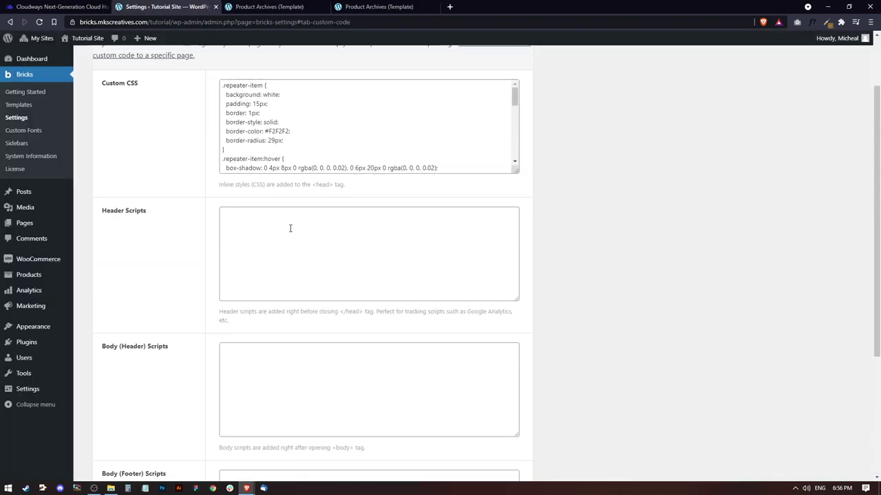
scroll(291, 228, "up", 1)
left_click_drag(518, 252, 519, 463)
scroll(326, 328, "down", 2)
left_click(321, 371)
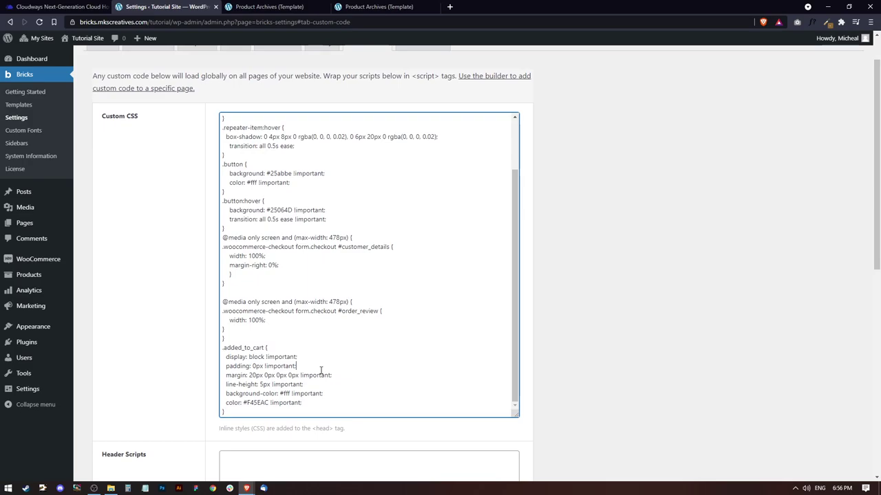
left_click_drag(263, 357, 249, 357)
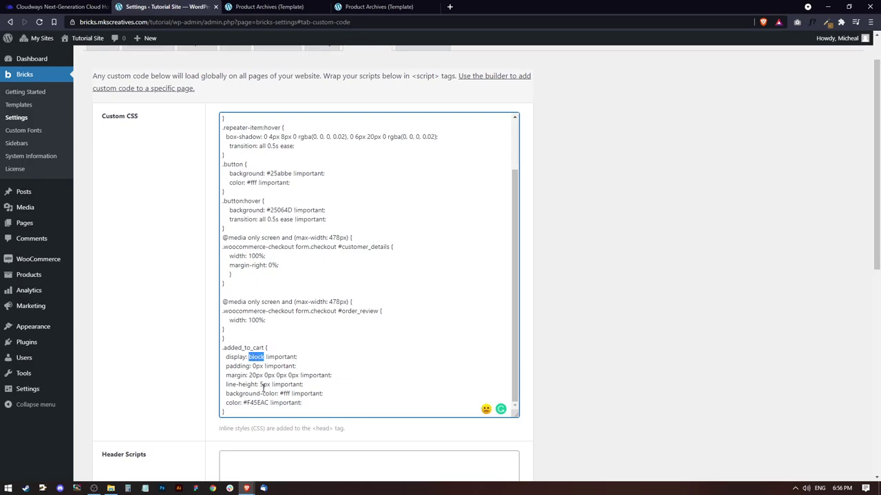
left_click_drag(302, 403, 209, 394)
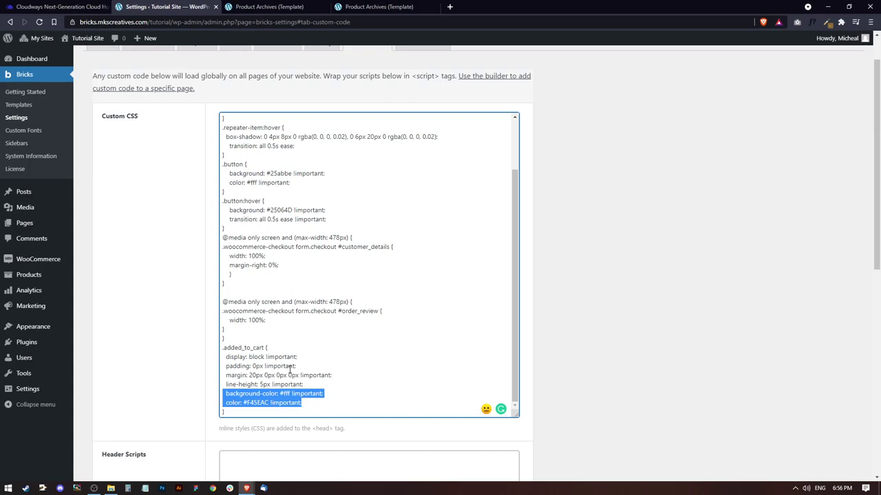
left_click(423, 232)
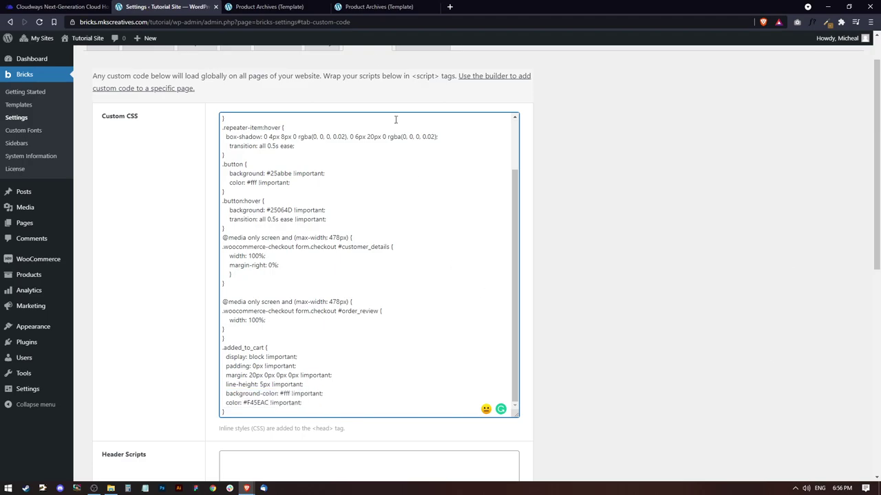
Look over the Product Archives builder preview and front-end page, and close both tabs
left_click(256, 6)
scroll(568, 316, "up", 1)
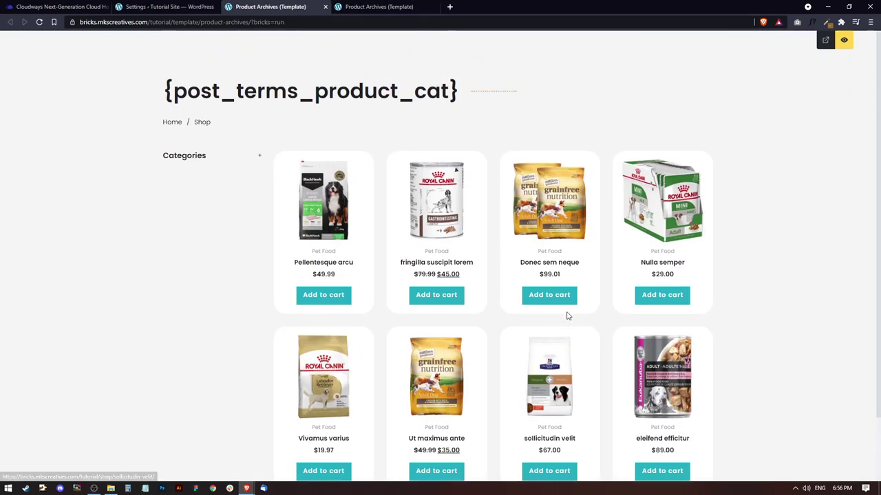
left_click(398, 6)
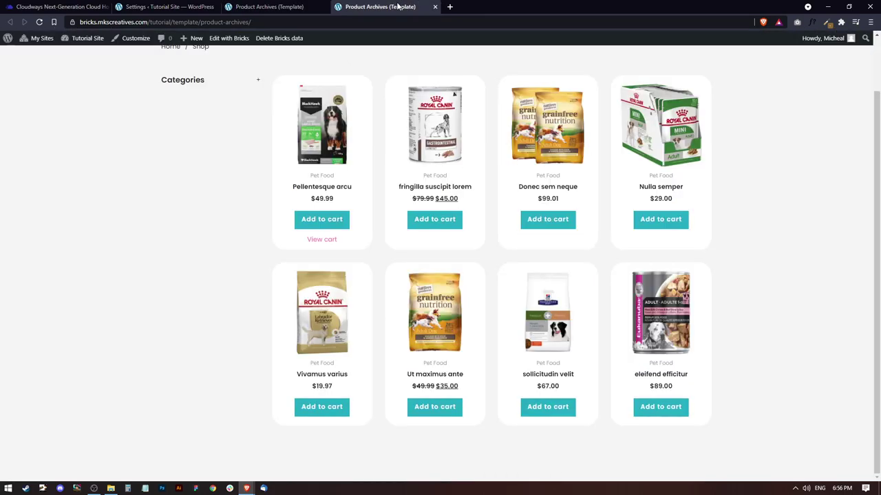
scroll(370, 162, "up", 1)
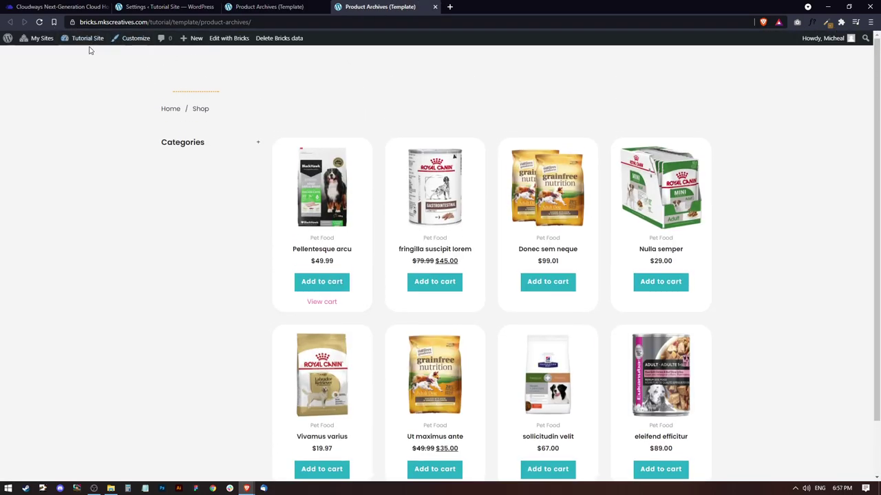
left_click(316, 7)
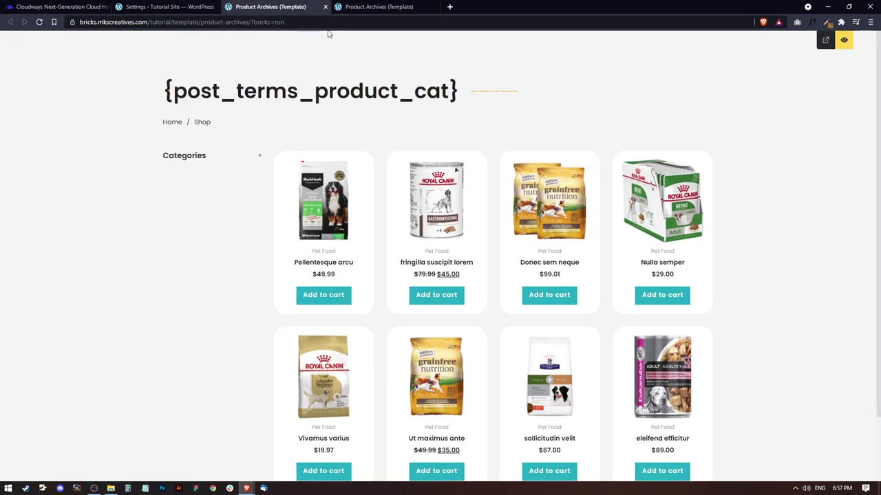
left_click(327, 7)
left_click(327, 7)
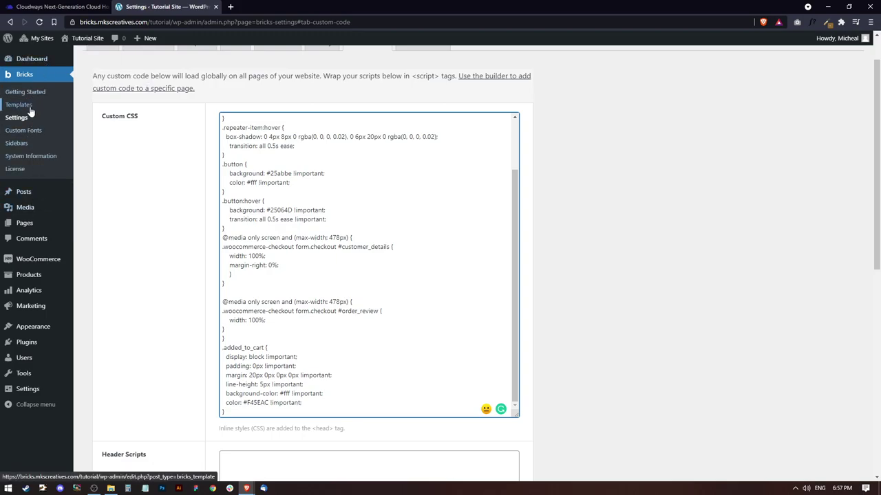
Visit the store's Shop page in a new tab and add Pellentesque arcu to the cart to check the View cart link
mouse_move(30, 62)
mouse_move(84, 42)
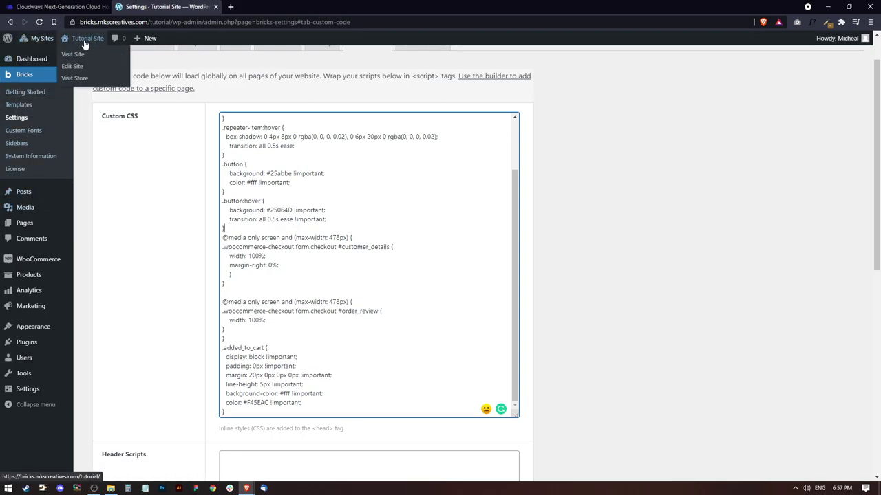
right_click(84, 81)
left_click(155, 87)
left_click(258, 7)
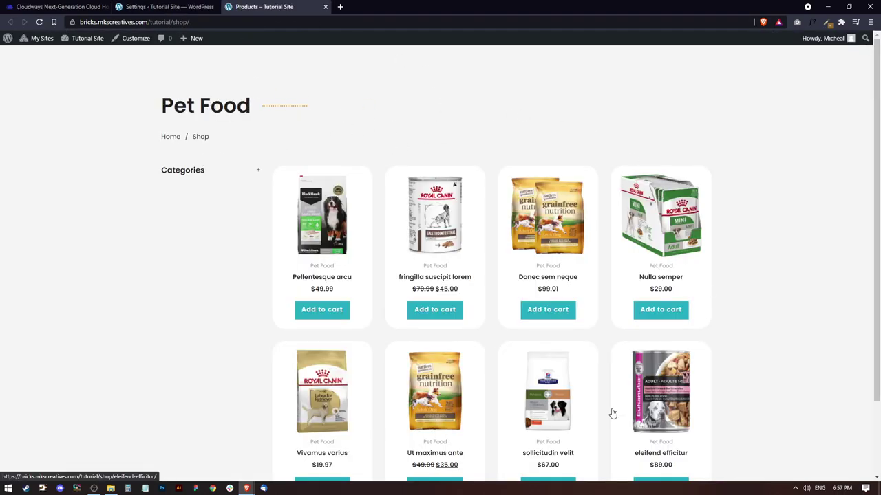
scroll(380, 311, "down", 1)
left_click(315, 224)
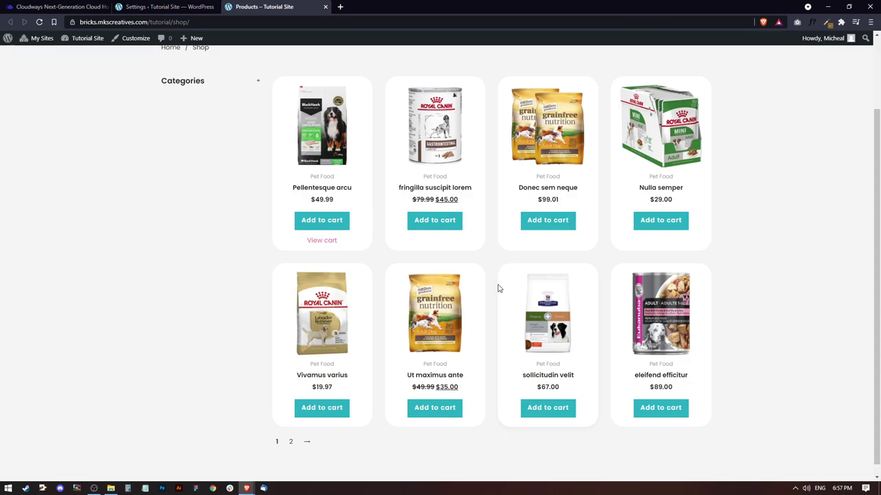
Open the cart through the View cart link, proceed to checkout and look over the billing details form and order summary
left_click(328, 240)
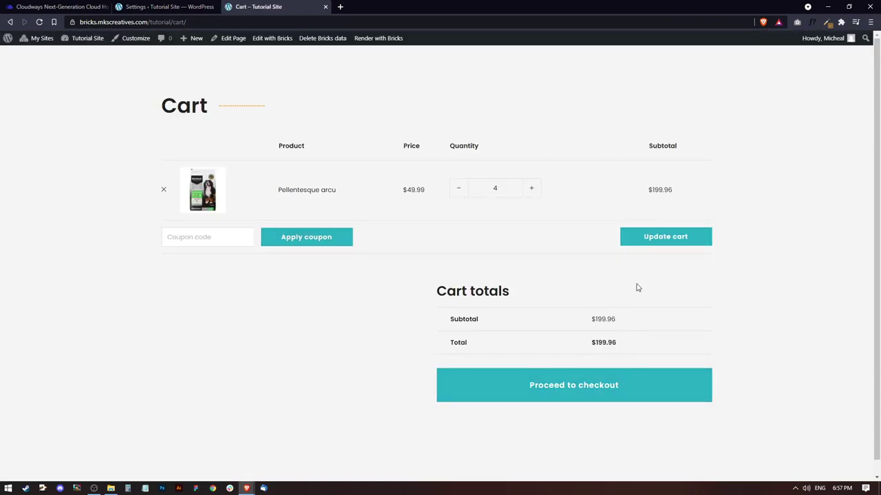
left_click(572, 387)
scroll(511, 179, "down", 1)
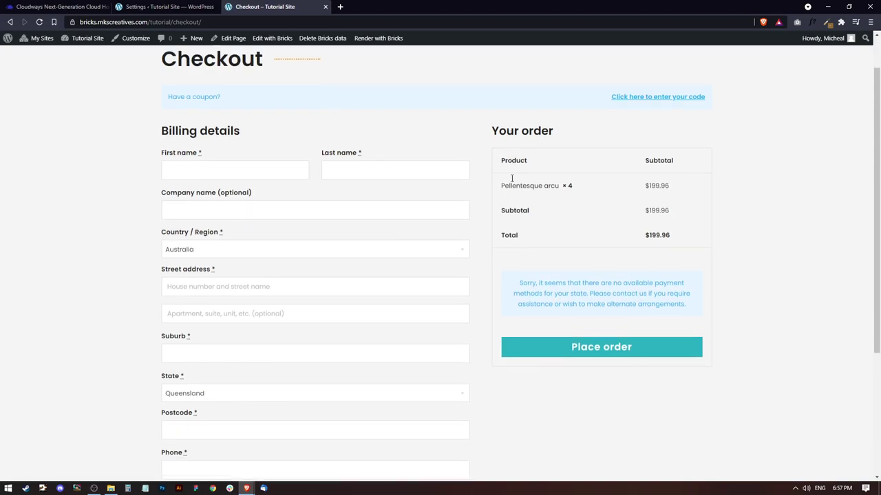
scroll(405, 126, "down", 3)
scroll(467, 315, "up", 3)
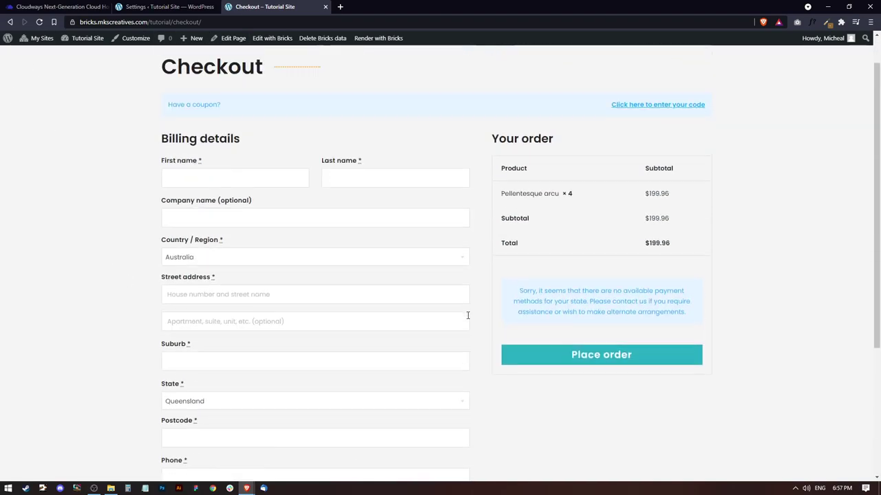
scroll(467, 315, "up", 1)
Go back to the shop, open the Pellentesque arcu product page, set the quantity to 3 and check the Add to cart button and related products
left_click(10, 22)
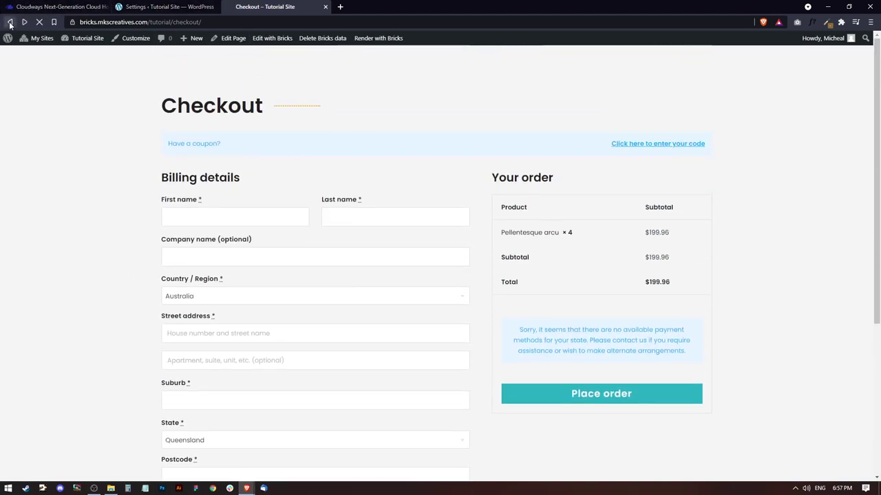
left_click(10, 22)
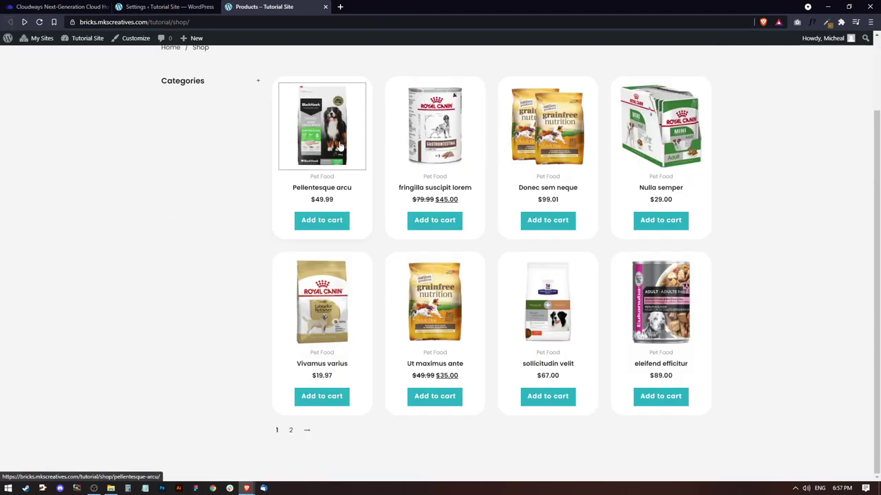
left_click(340, 146)
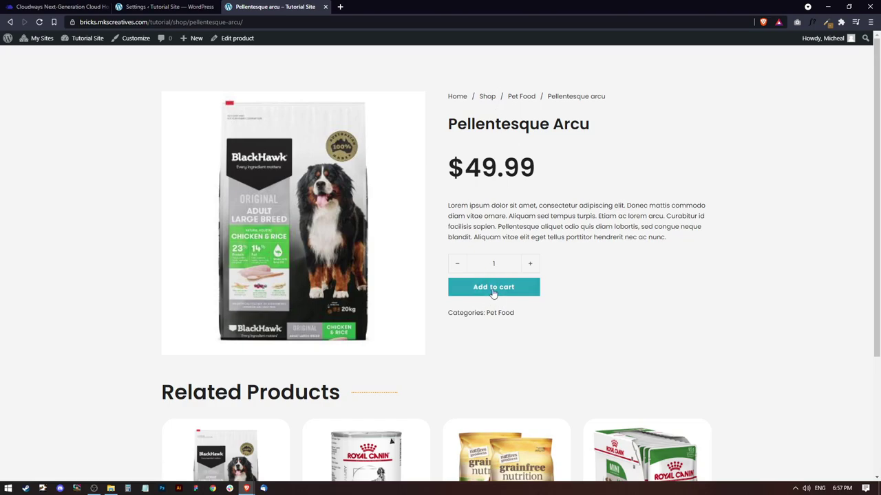
left_click(528, 264)
left_click(529, 264)
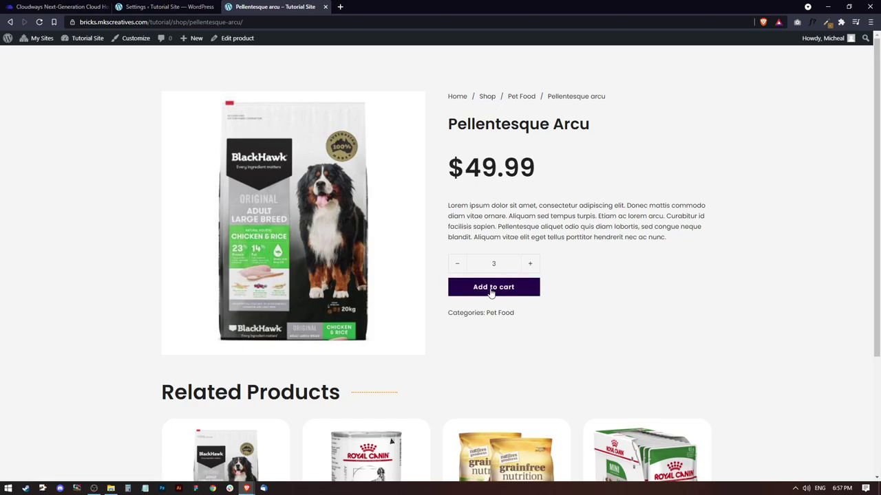
left_click(491, 289)
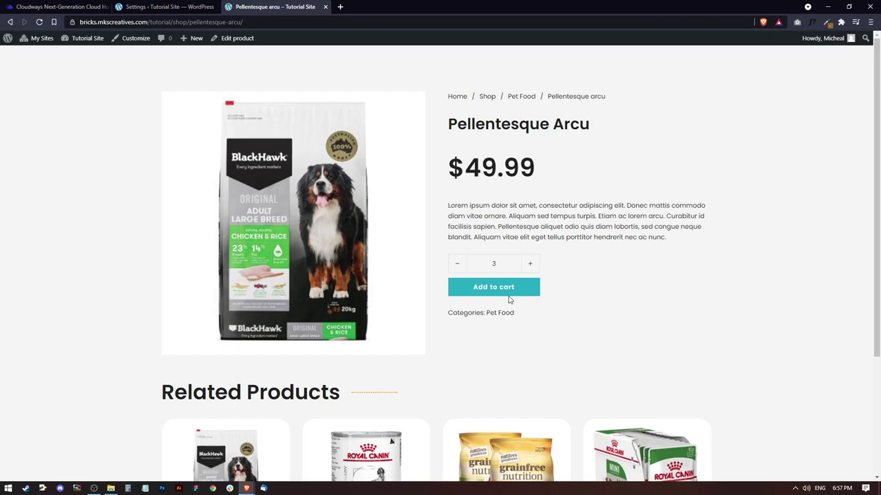
scroll(509, 299, "down", 3)
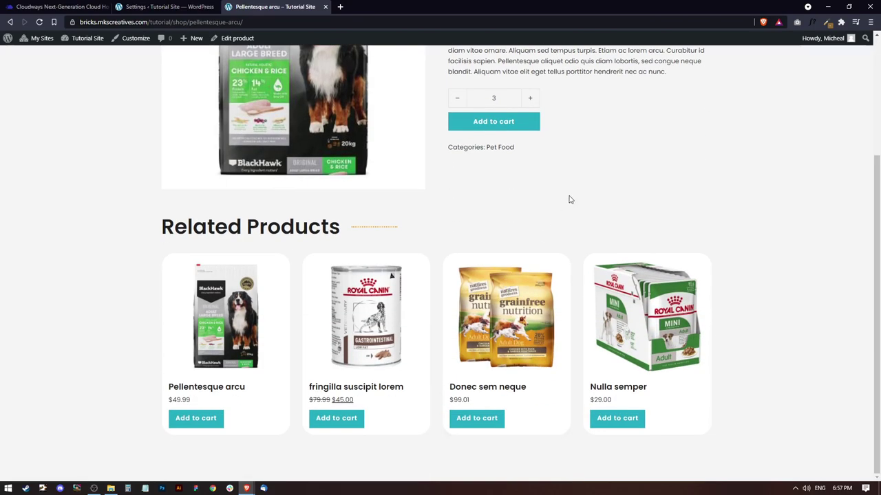
scroll(569, 198, "up", 3)
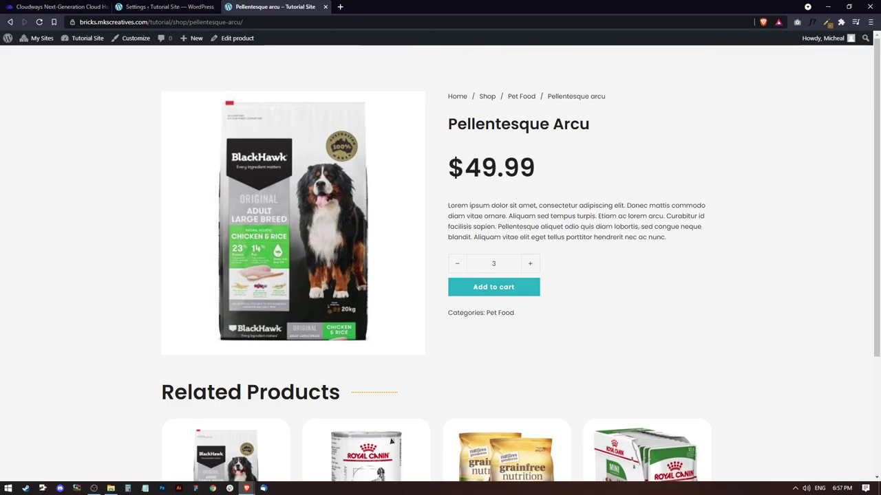
Return to the global custom CSS in the Bricks settings and review all its rules from .repeater-item to .added_to_cart
left_click(158, 5)
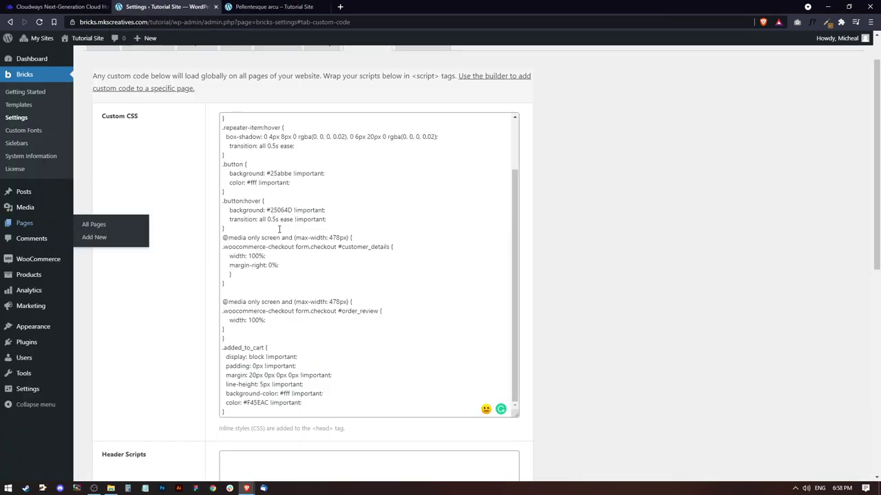
scroll(350, 294, "down", 2)
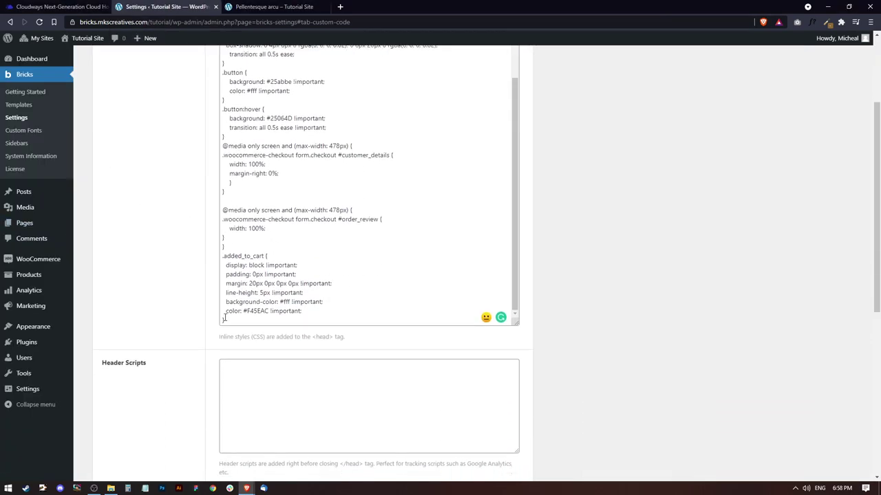
left_click_drag(224, 319, 216, 161)
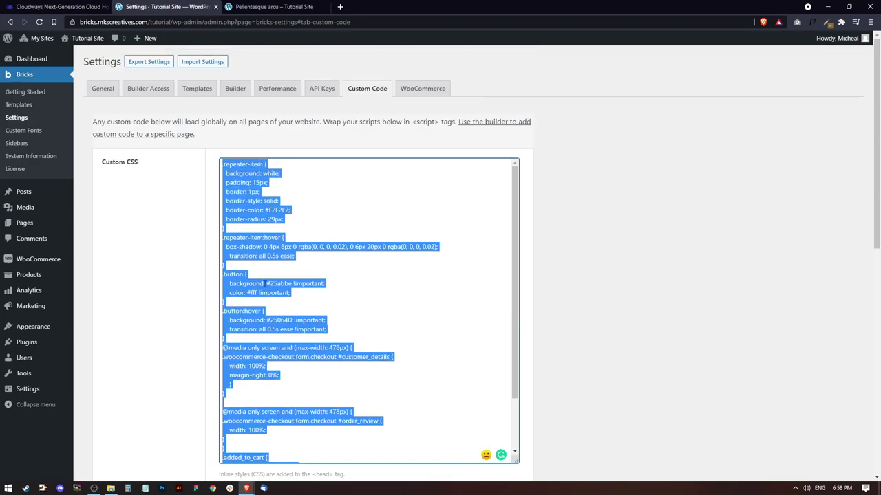
left_click(320, 204)
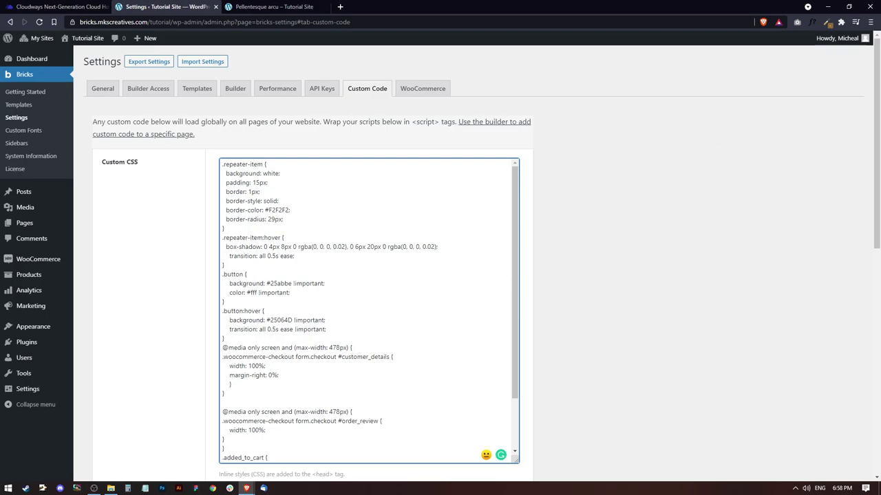
key("alt+Tab")
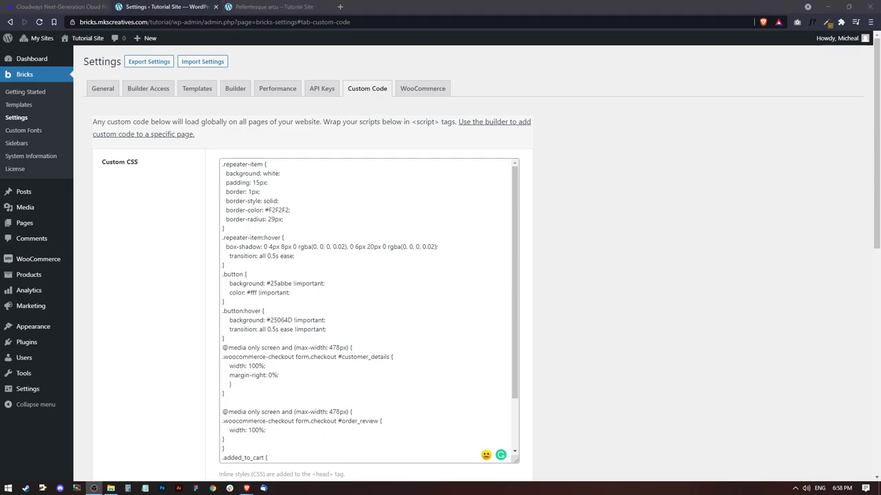